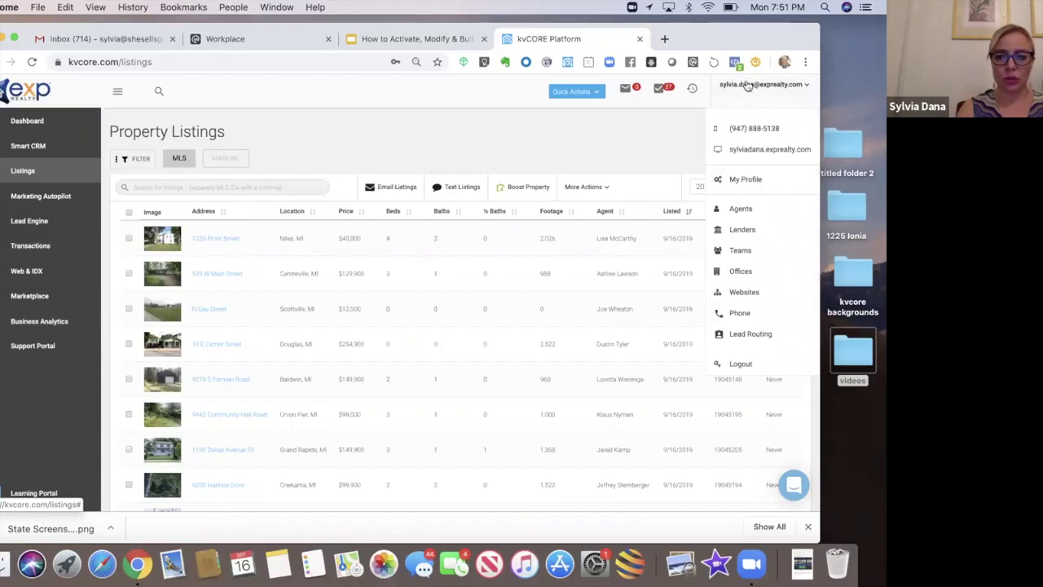
# Step: Open the agent's My Profile page with MLS ID and contact details, then start a new browser tab
pyautogui.click(745, 181)
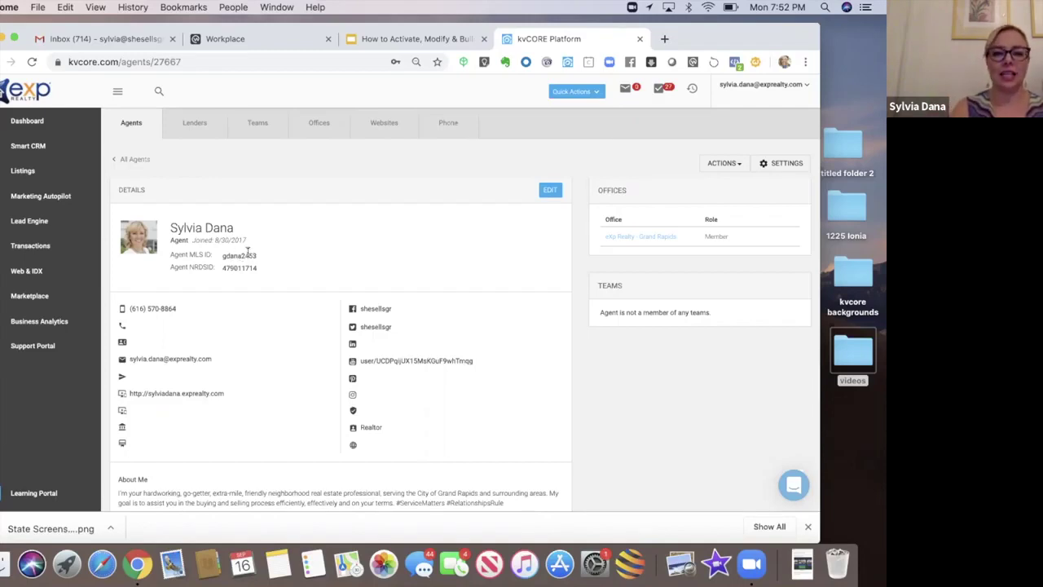
pyautogui.press('super+t')
# Step: Load sylviadana.exprealty.com, scroll down to its My Listings section, and return to kvCORE
pyautogui.write('shesellsgr.com')
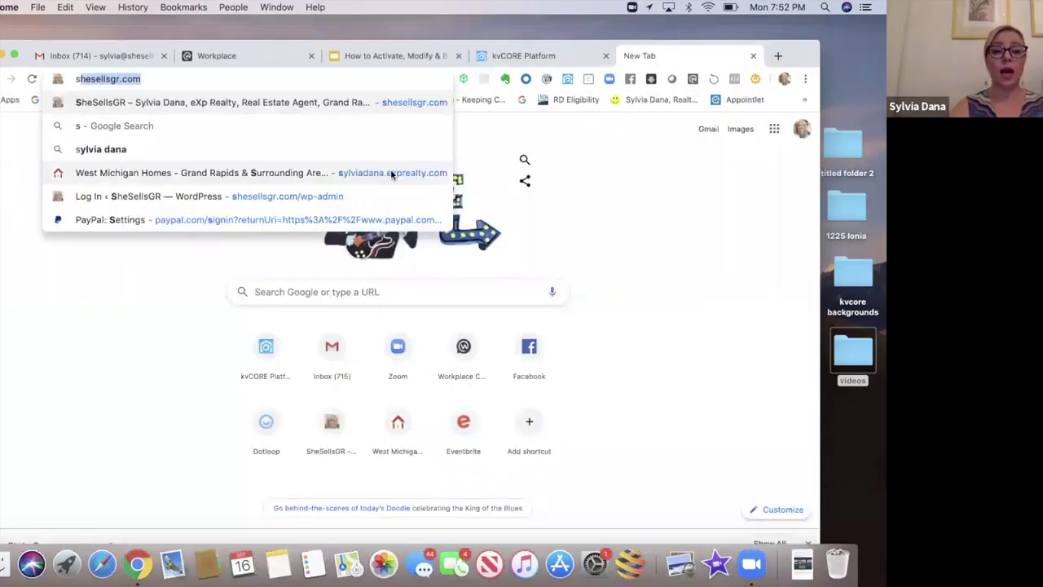
pyautogui.click(393, 173)
pyautogui.moveTo(797, 56); pyautogui.dragTo(805, 31)
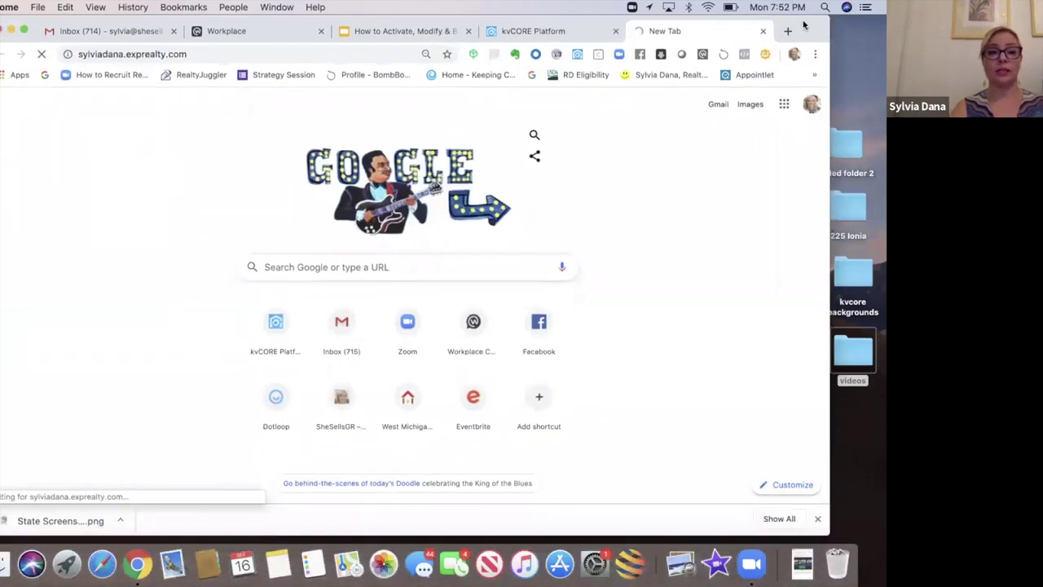
pyautogui.scroll(-3, 809, 427)
pyautogui.scroll(-6, 808, 427)
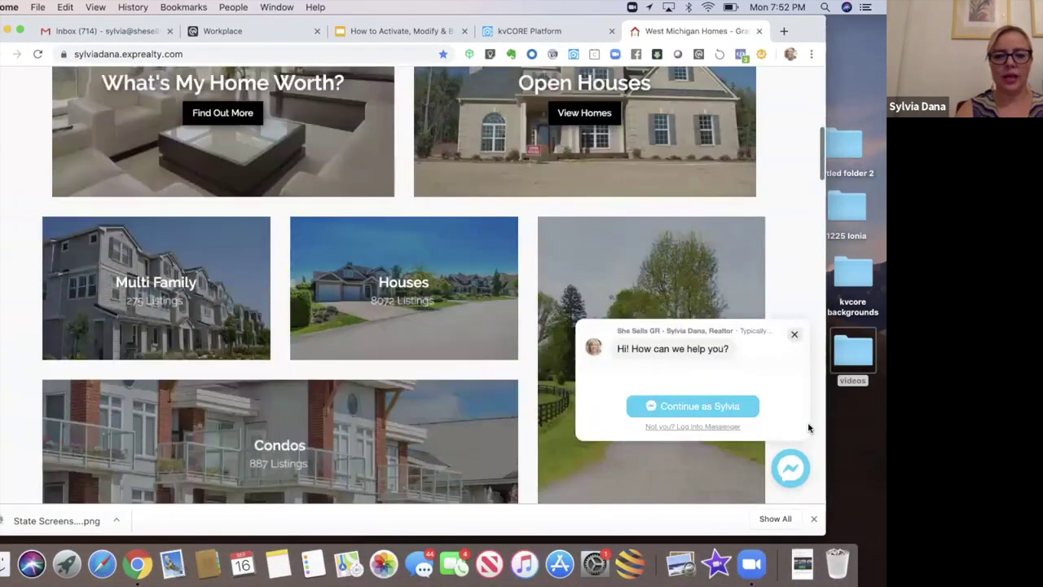
pyautogui.scroll(-5, 808, 427)
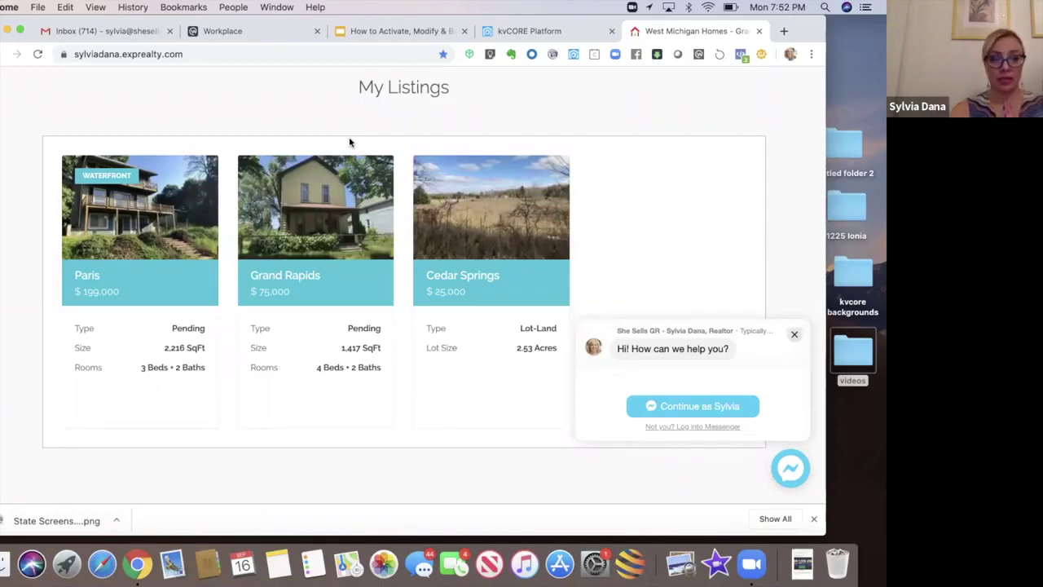
pyautogui.hotkey('ctrl', 'shift', 'Tab')
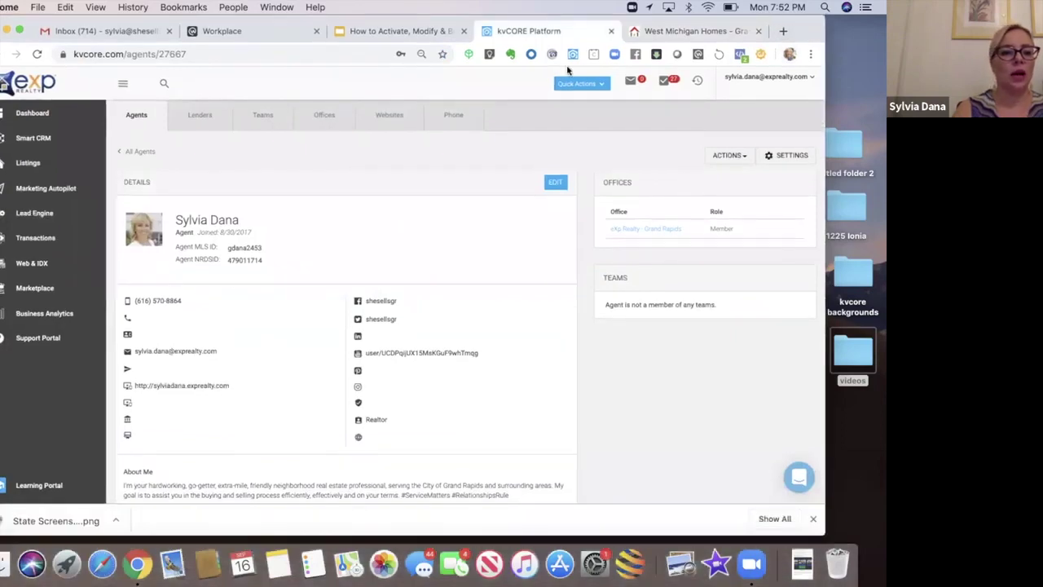
# Step: Filter the Listings page to show only My Listings
pyautogui.click(30, 164)
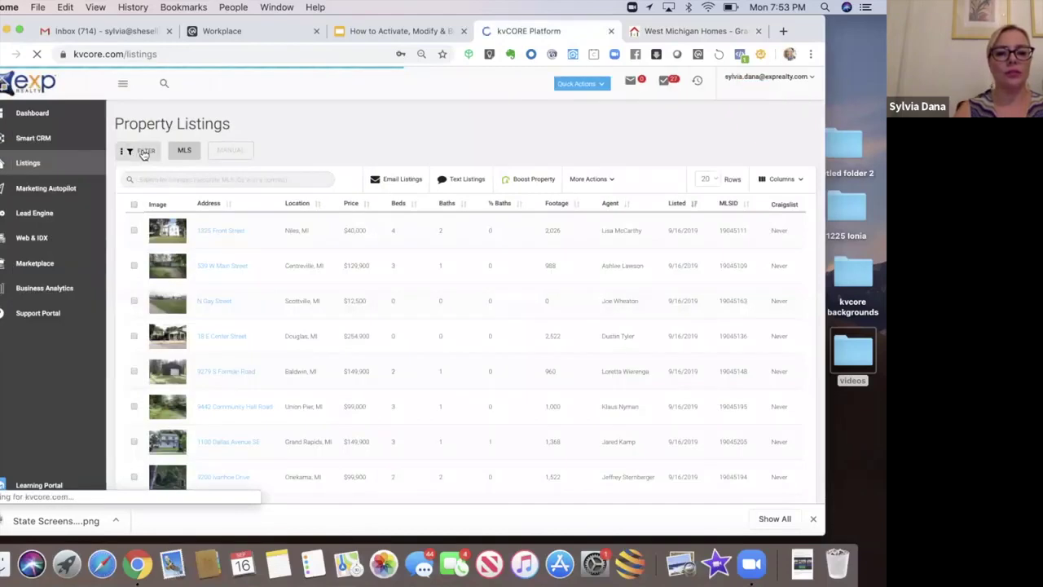
pyautogui.click(143, 153)
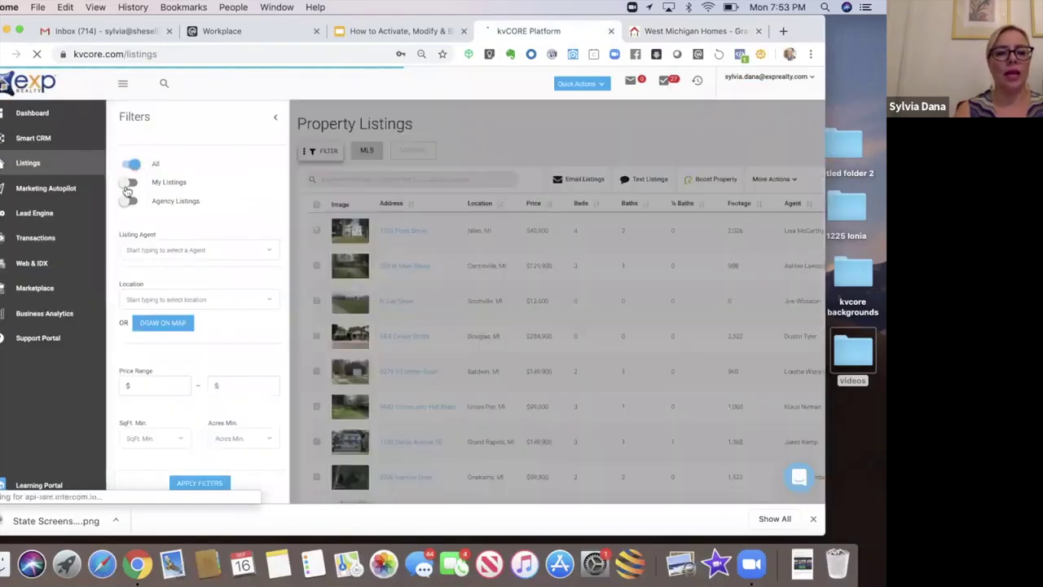
pyautogui.click(126, 184)
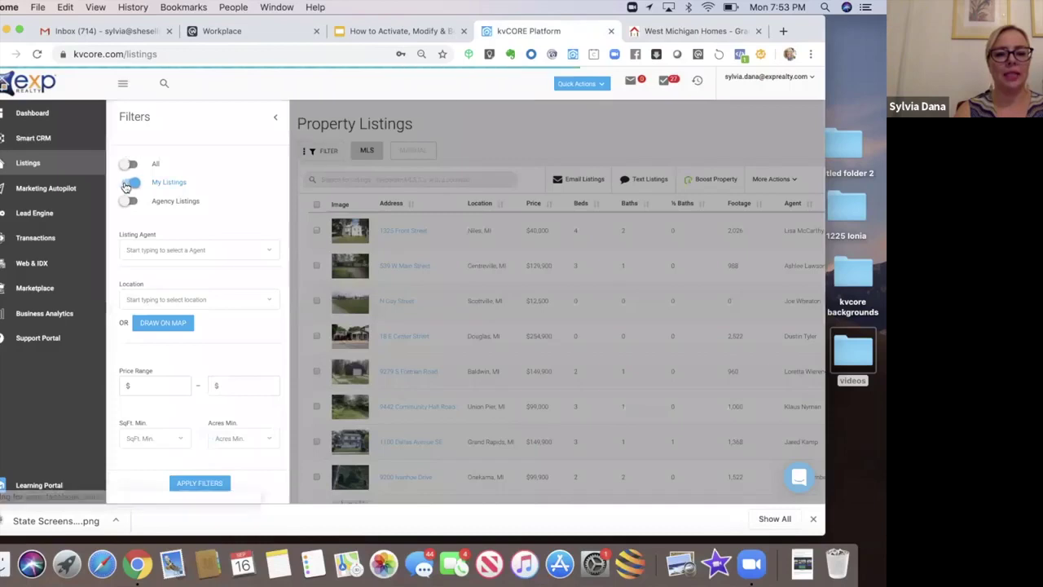
pyautogui.click(197, 485)
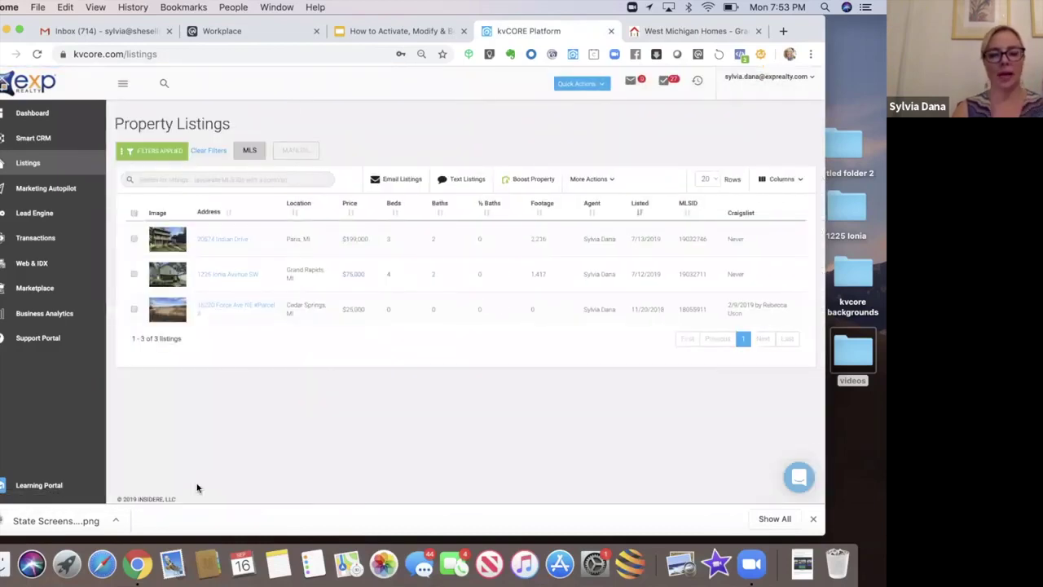
pyautogui.click(218, 309)
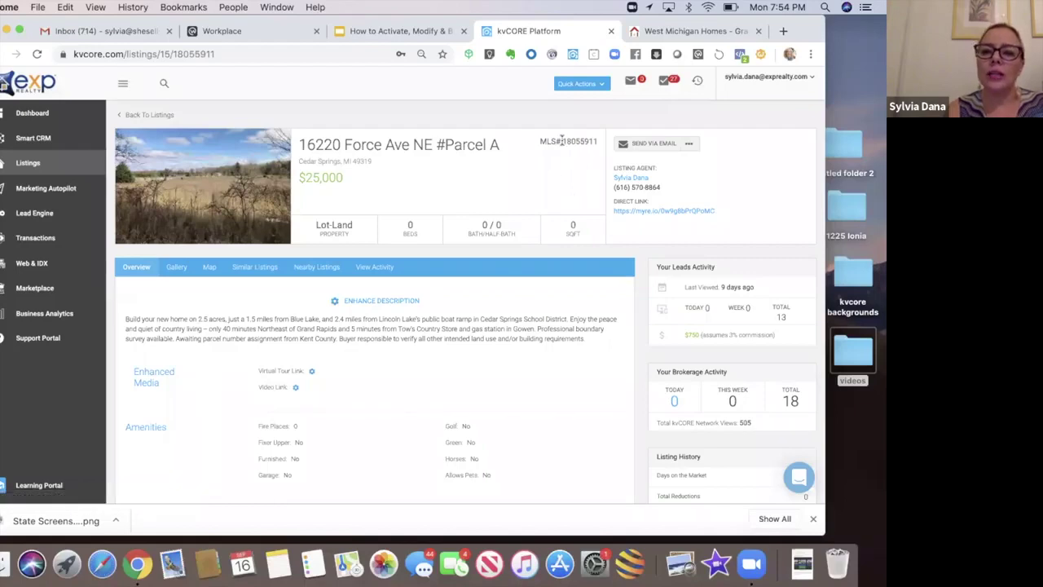
pyautogui.doubleClick(597, 142)
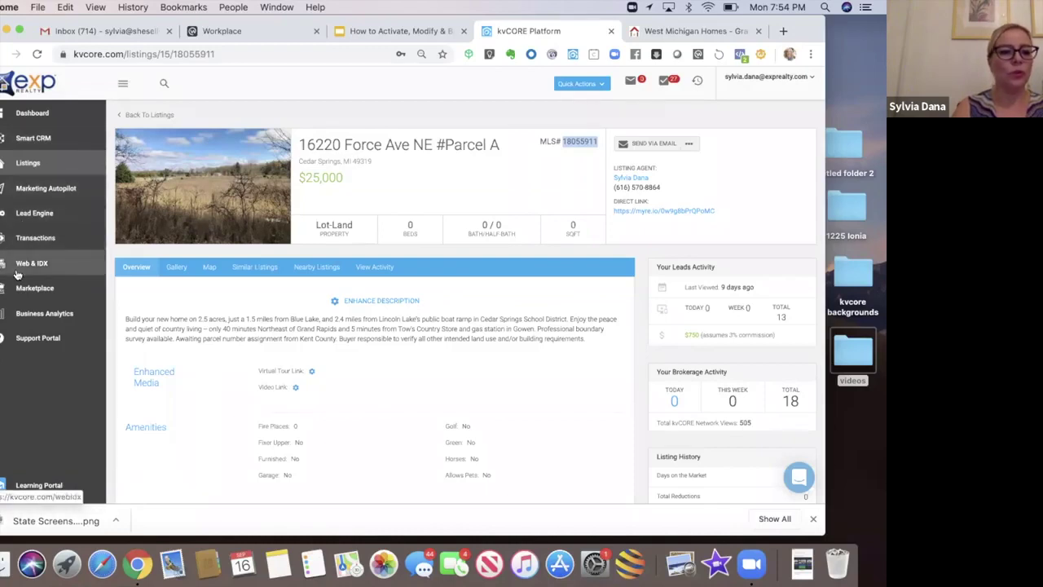
pyautogui.click(19, 220)
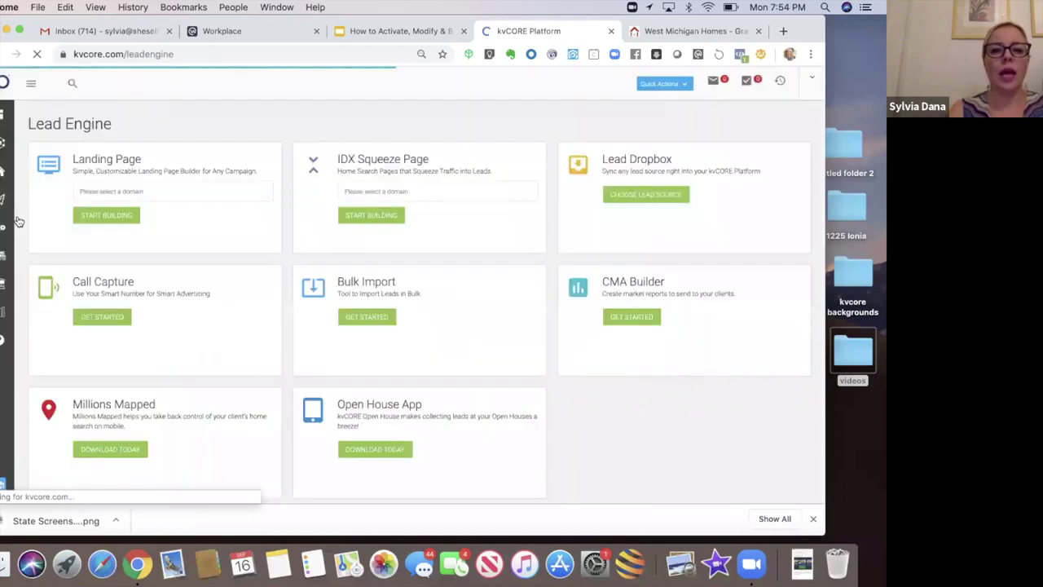
# Step: Start an IDX squeeze page for sylviadana.exprealty.com and switch to the Single Property form
pyautogui.click(549, 196)
pyautogui.click(454, 220)
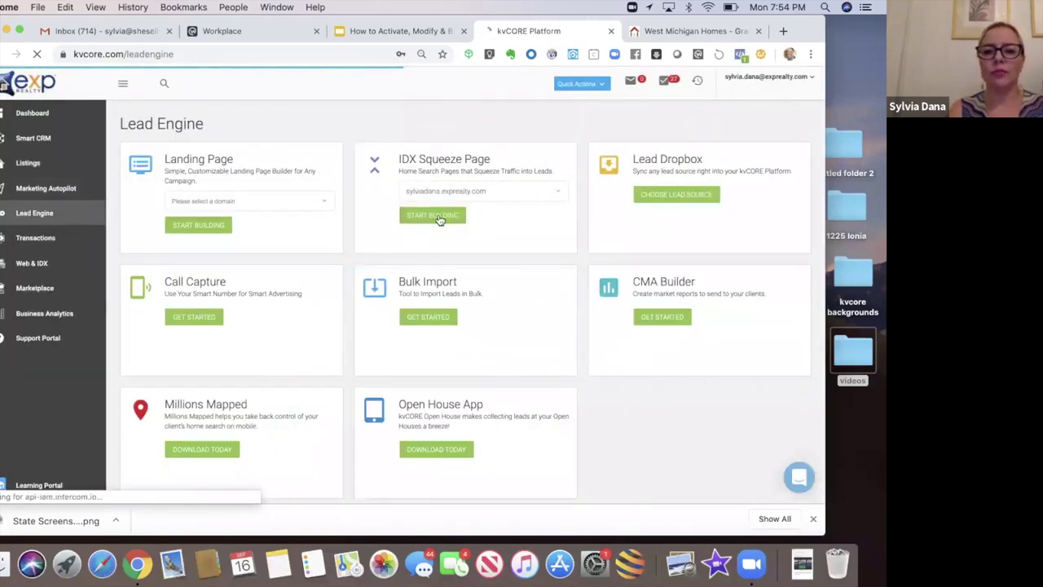
pyautogui.click(440, 220)
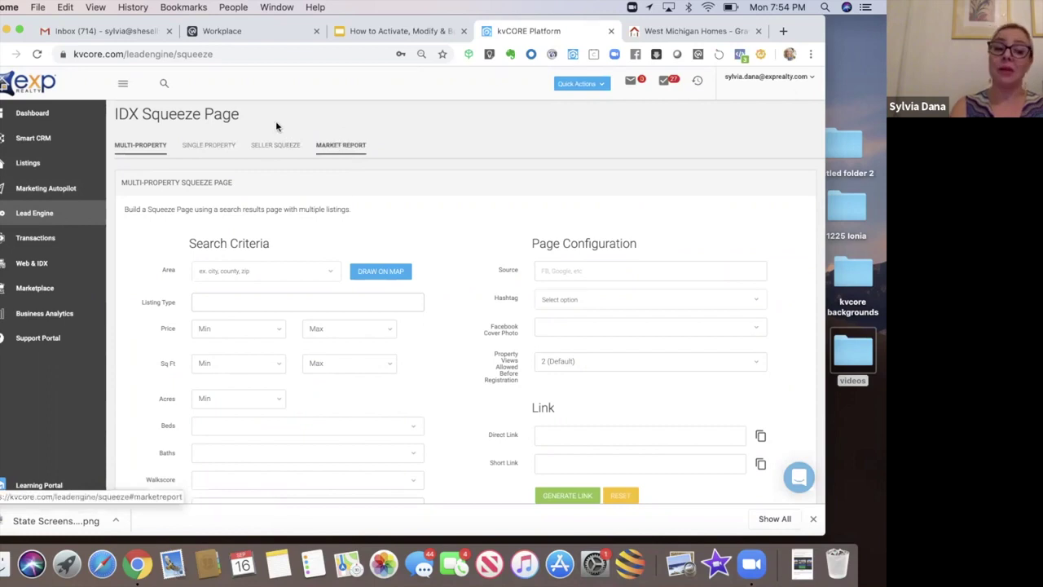
pyautogui.click(222, 147)
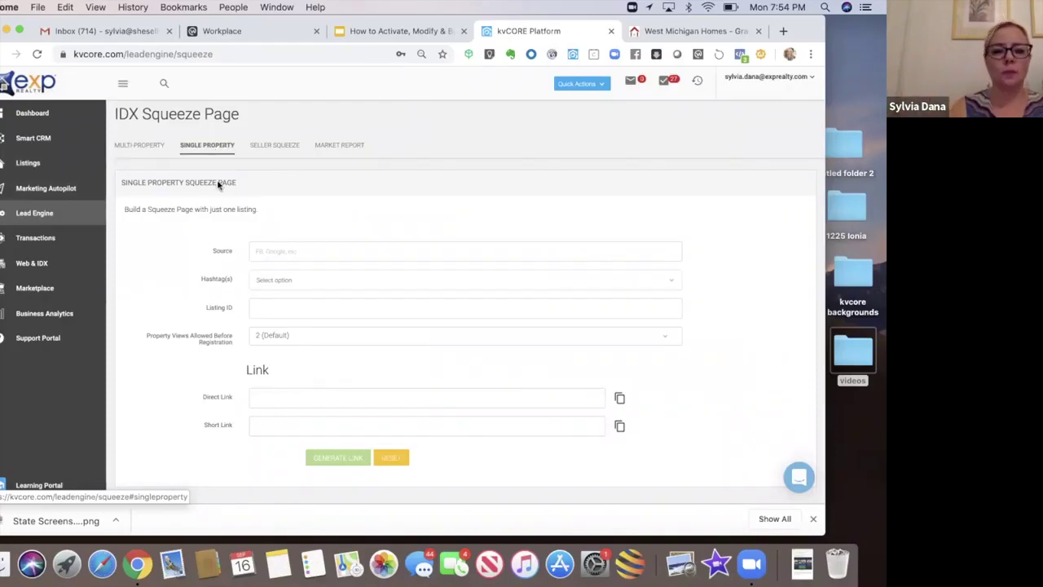
pyautogui.click(283, 252)
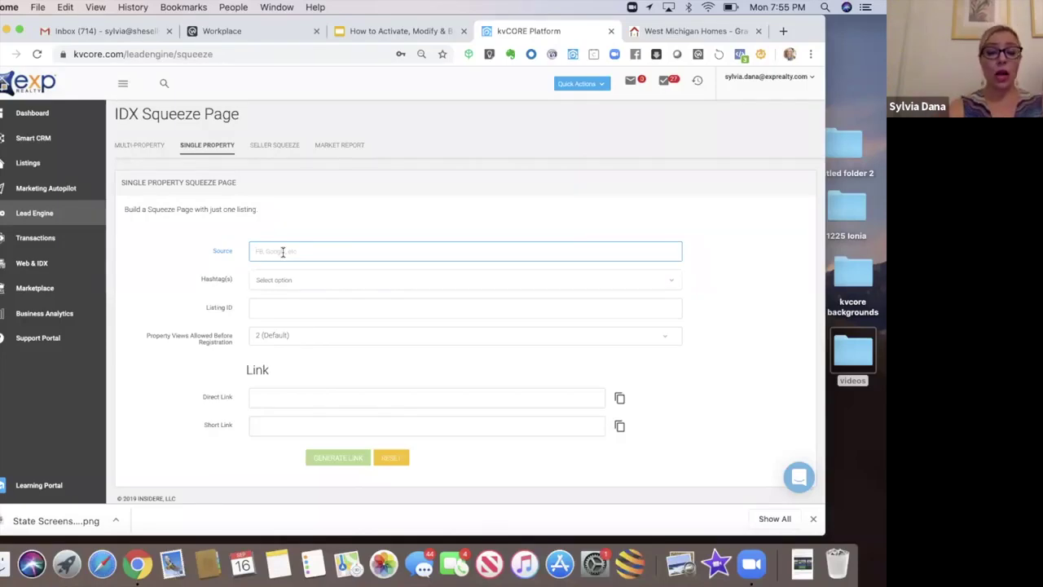
# Step: Enter 'Seller' as the lead source on the single-property squeeze page
pyautogui.write('Seller')
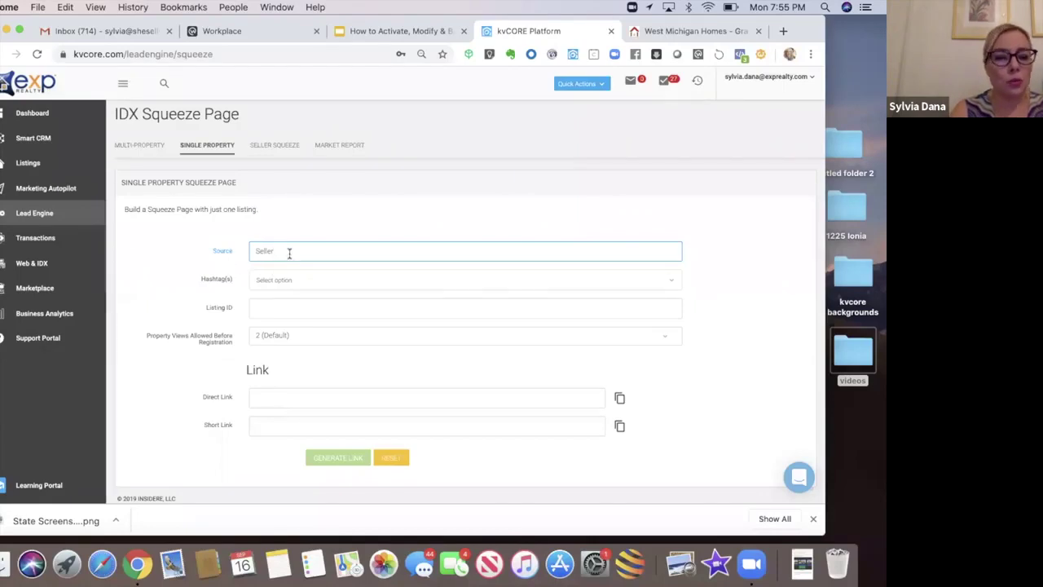
pyautogui.click(293, 279)
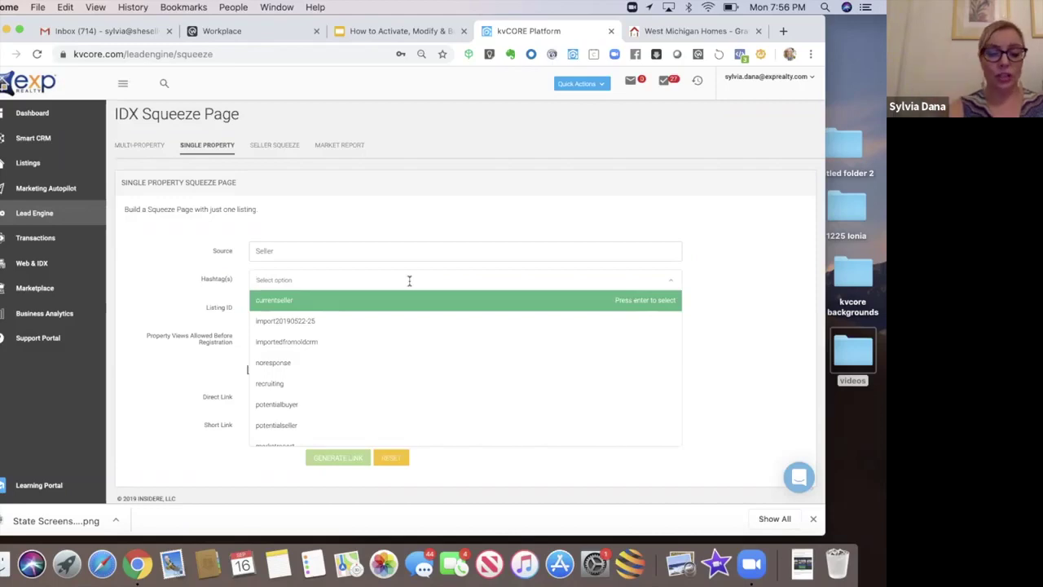
# Step: Search 'sell' in Hashtag(s) and attach the sellershare tag
pyautogui.write('sell')
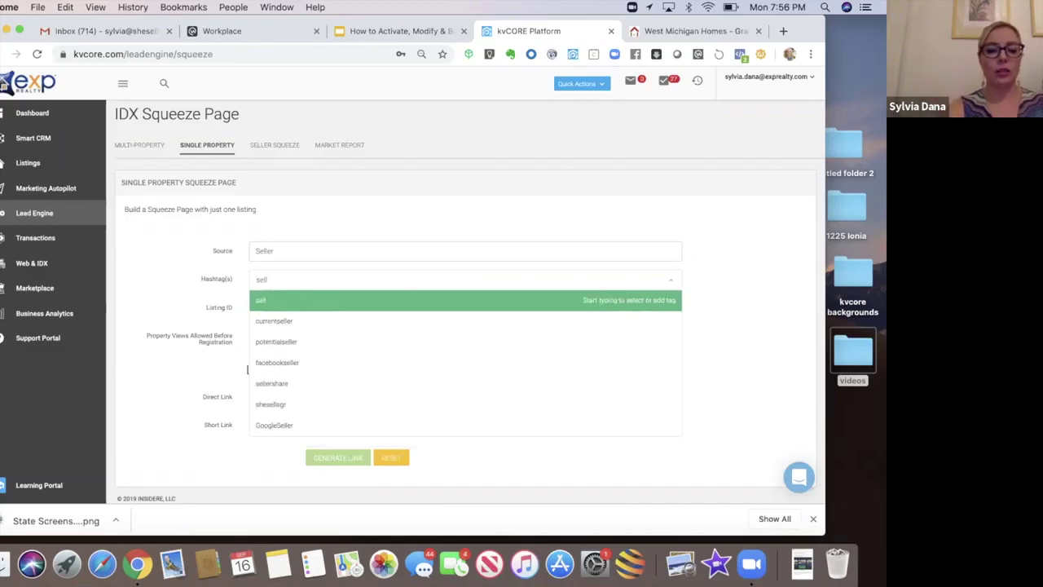
pyautogui.click(332, 383)
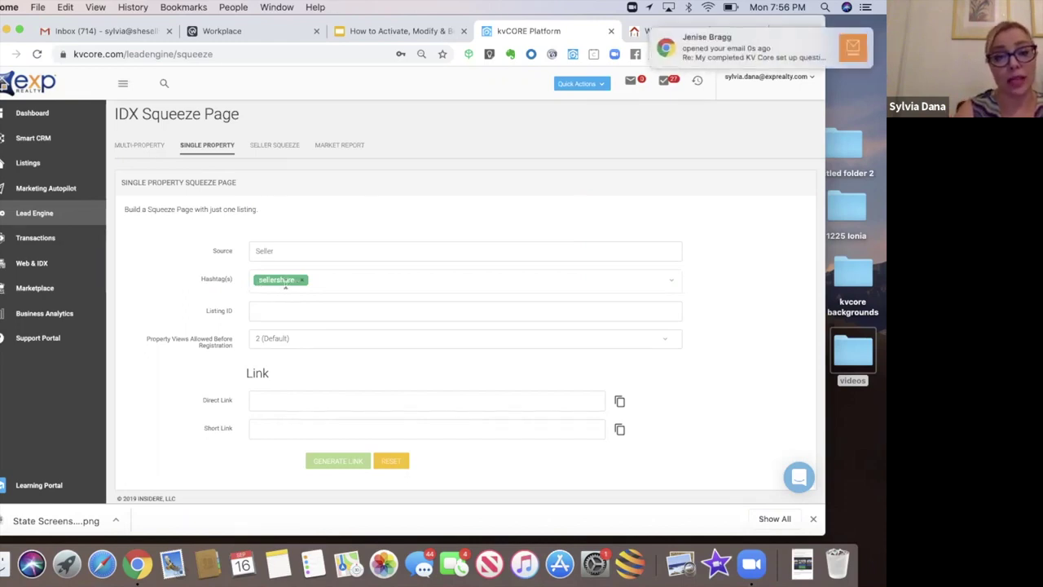
pyautogui.click(328, 285)
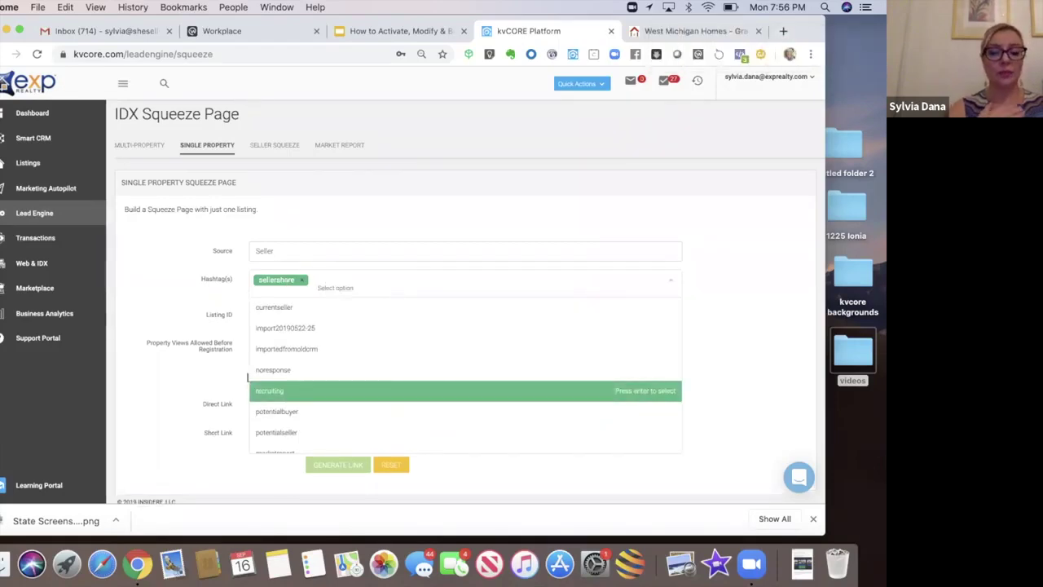
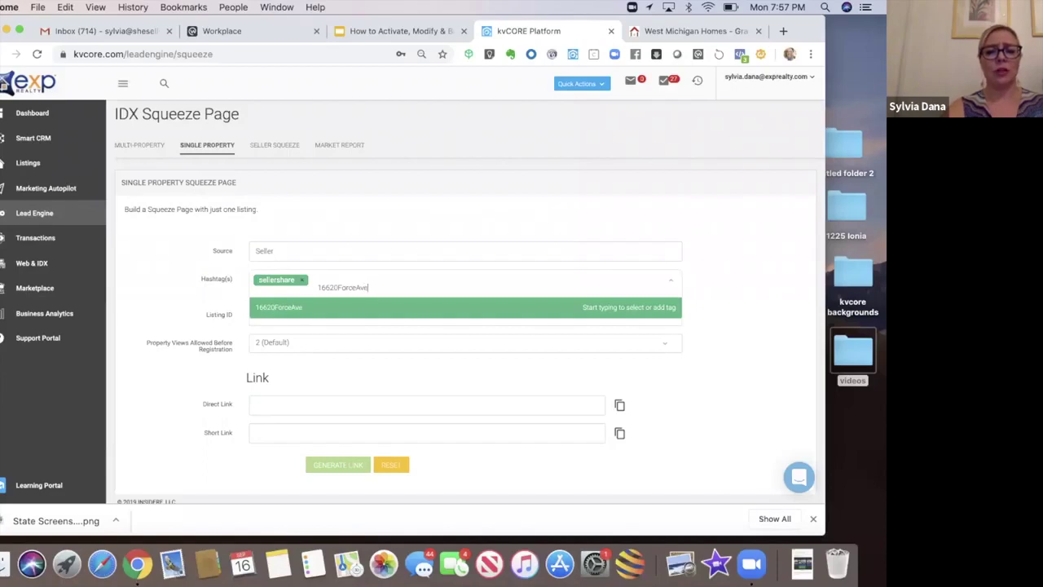
pyautogui.write('Land')
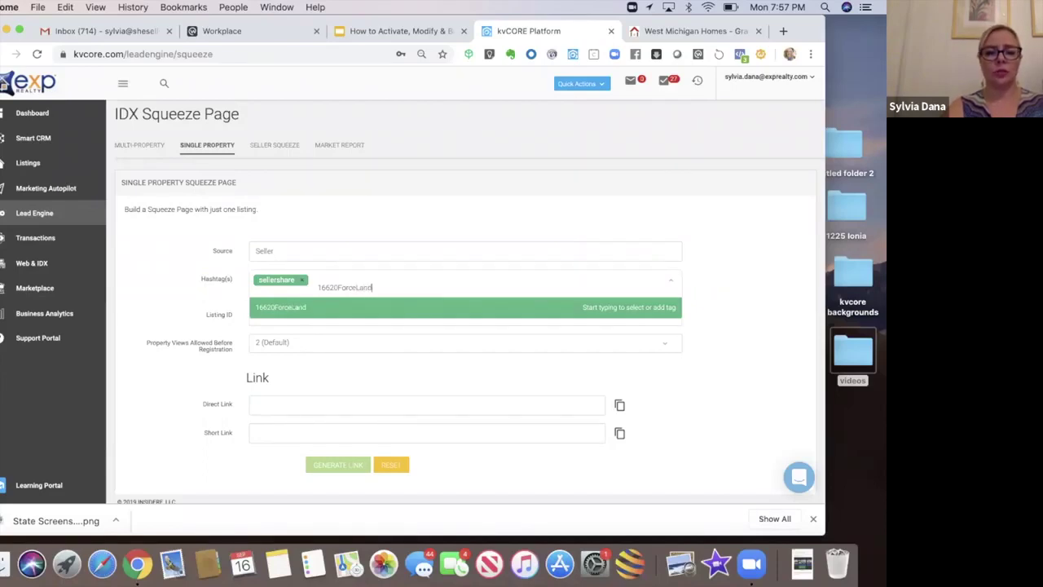
pyautogui.click(273, 315)
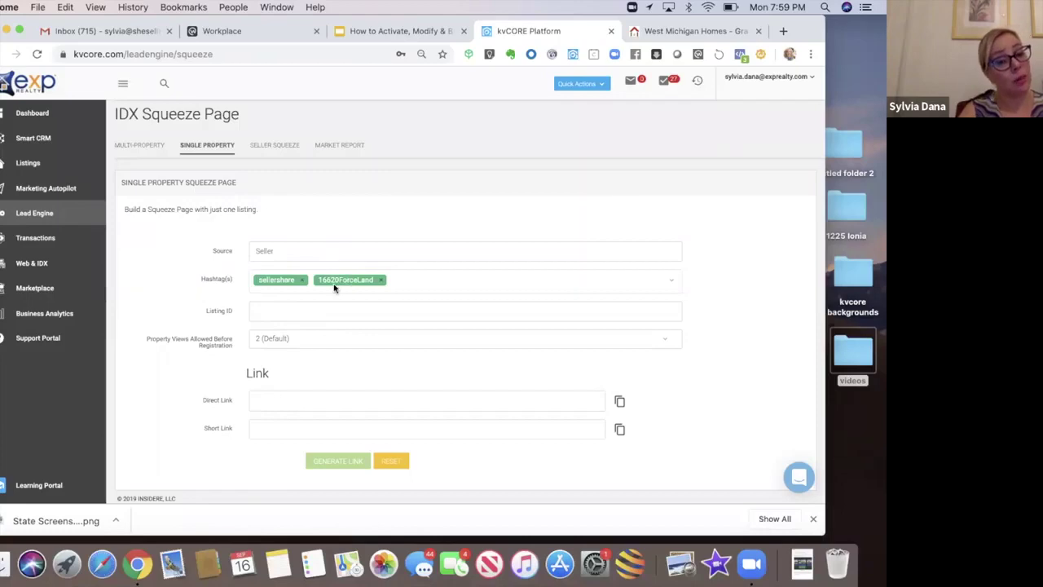
# Step: Paste 18055911 into the squeeze page's Listing ID field
pyautogui.click(287, 310)
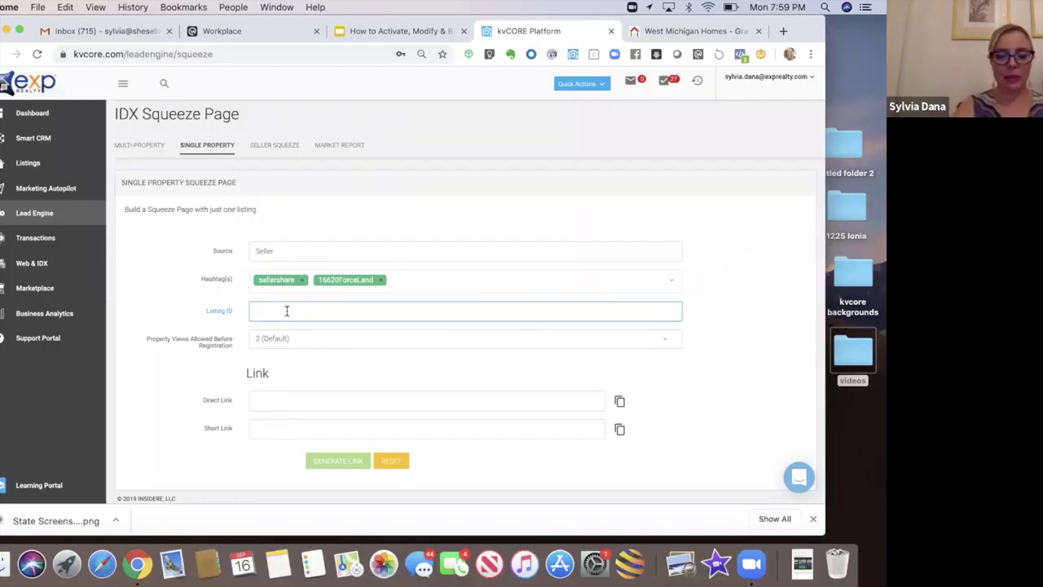
pyautogui.write('18059911')
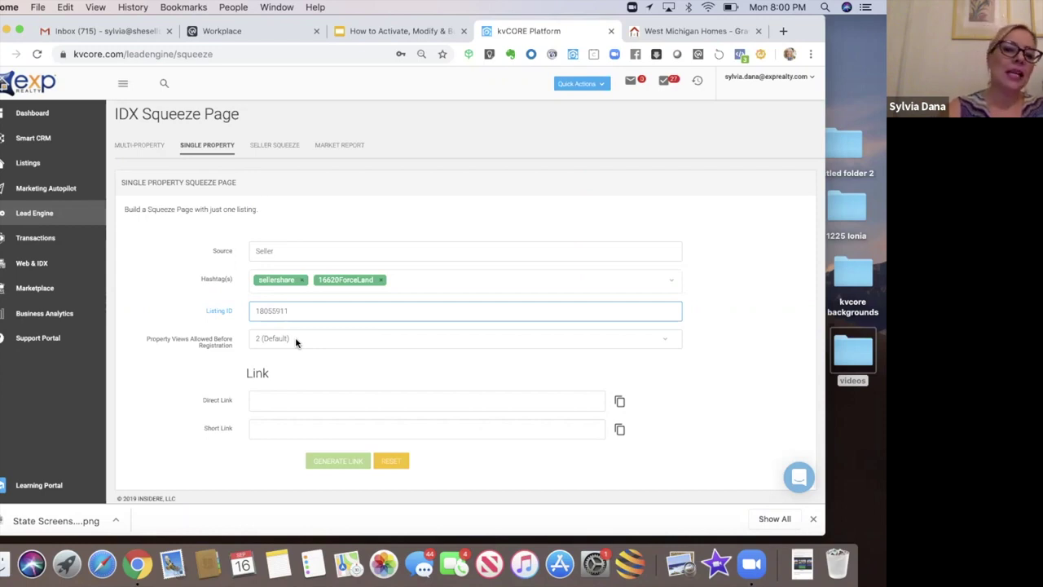
pyautogui.click(296, 340)
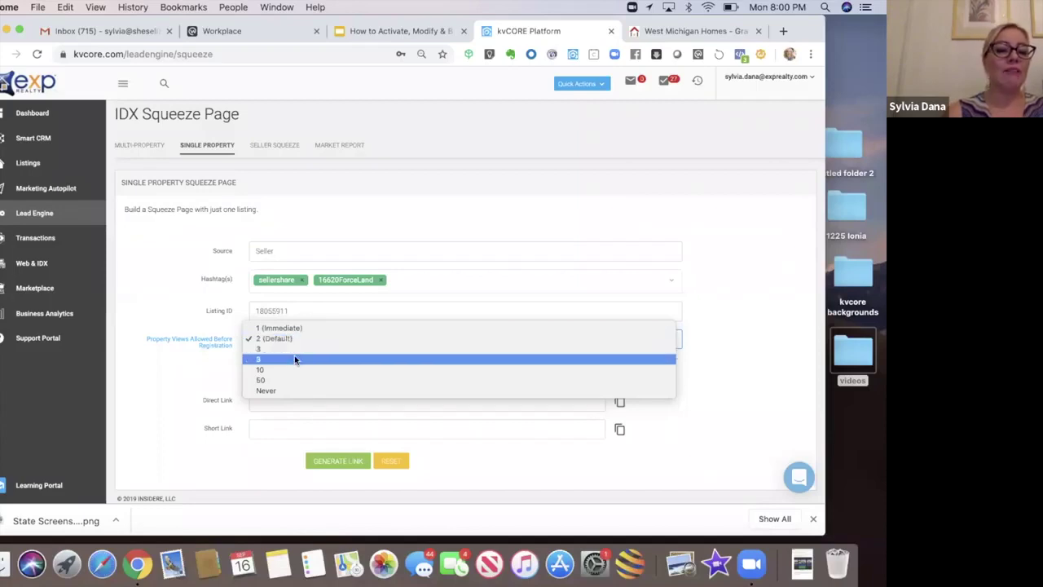
# Step: Set Property Views Allowed Before Registration to 5
pyautogui.click(294, 355)
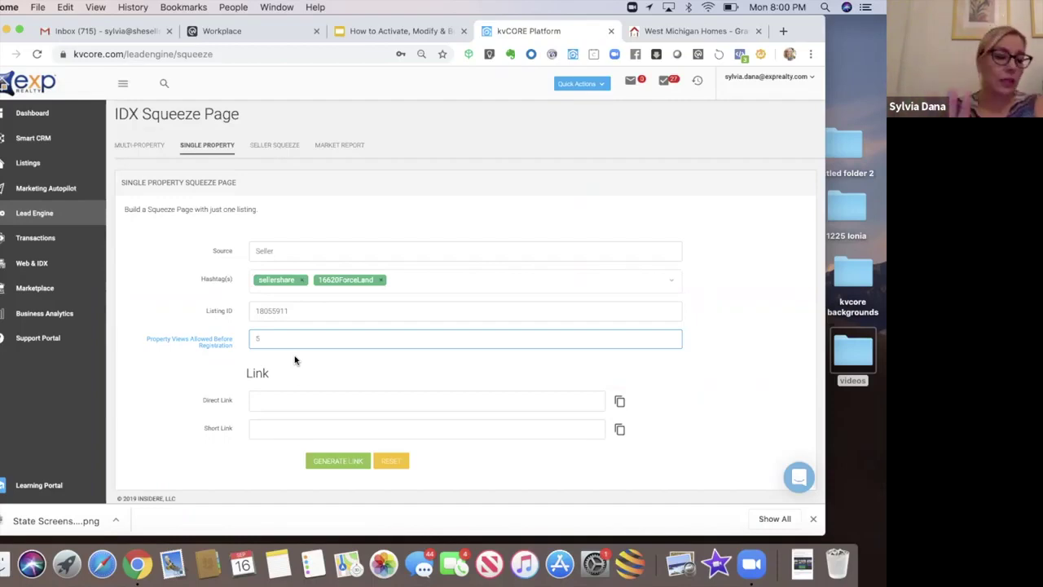
pyautogui.click(294, 346)
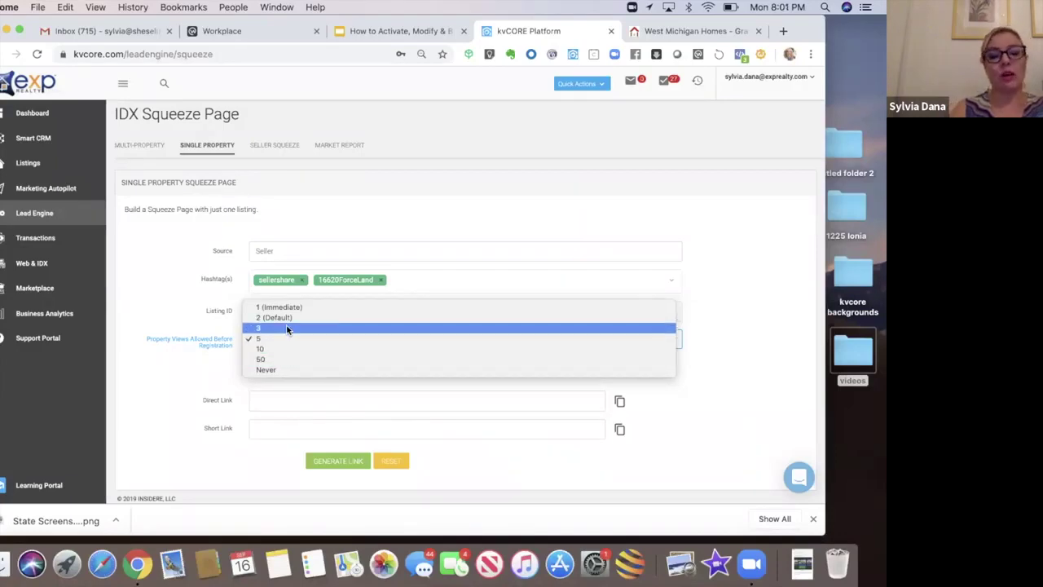
pyautogui.click(212, 379)
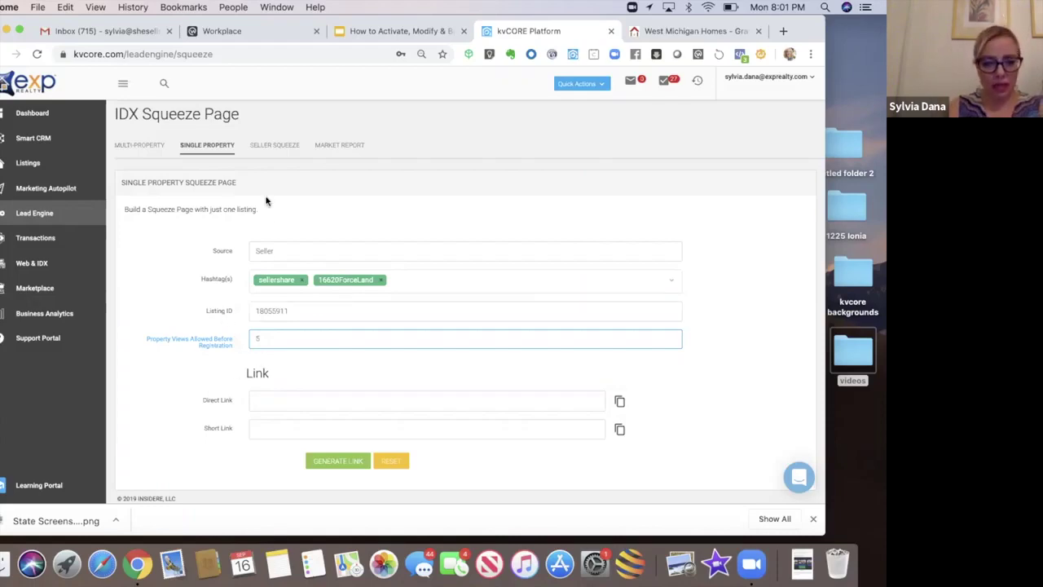
# Step: Generate the squeeze page's direct link and myre.io short link
pyautogui.click(326, 464)
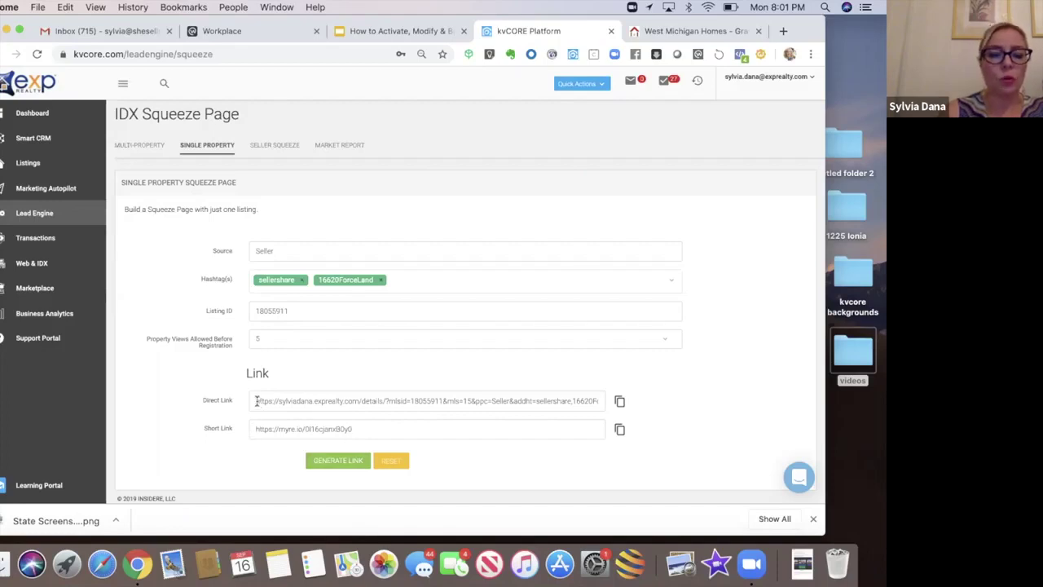
pyautogui.moveTo(256, 400); pyautogui.dragTo(411, 401)
pyautogui.click(424, 373)
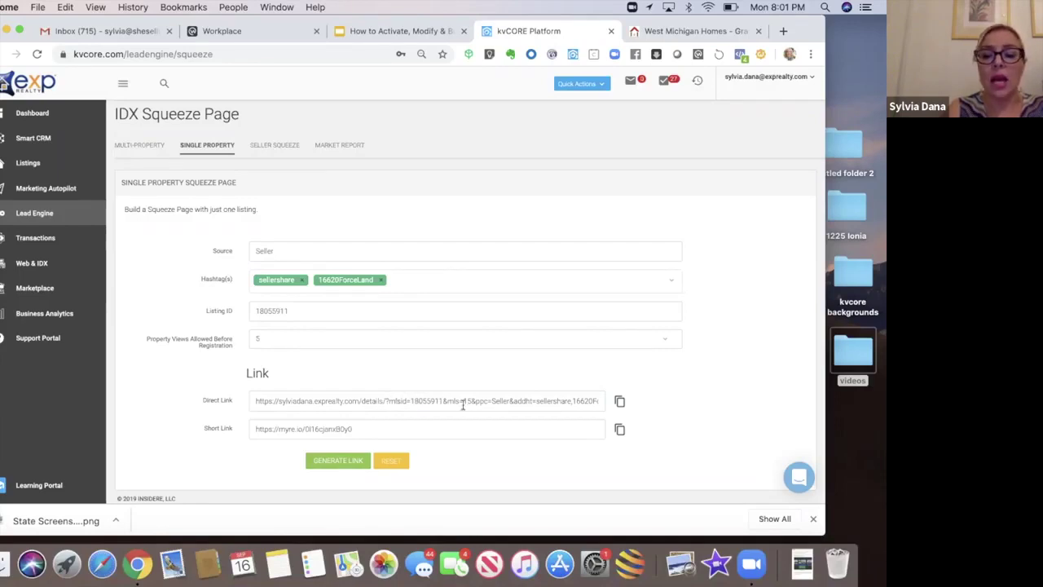
pyautogui.doubleClick(501, 400)
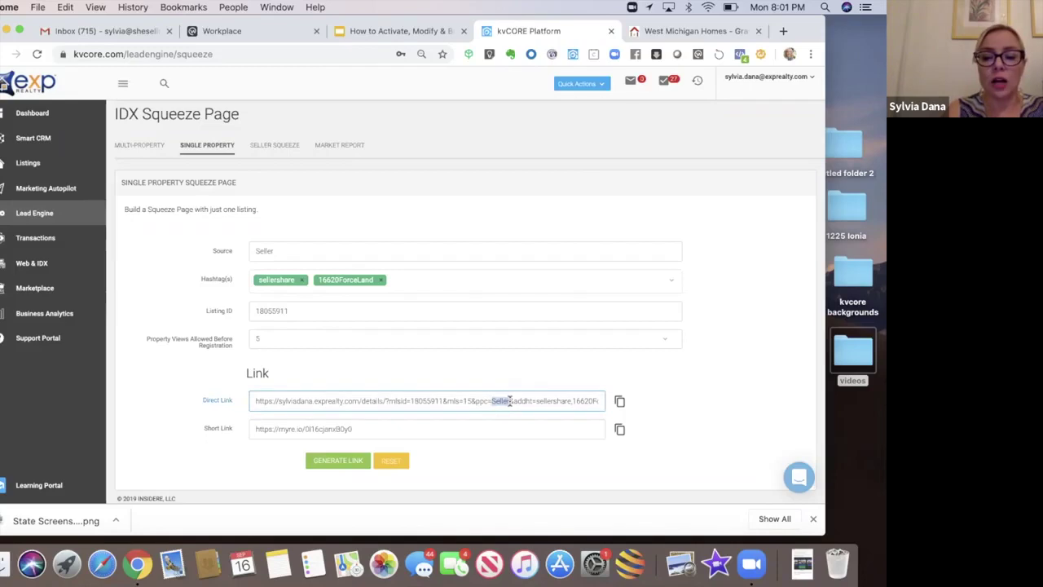
pyautogui.doubleClick(550, 400)
pyautogui.moveTo(591, 400); pyautogui.dragTo(528, 400)
pyautogui.moveTo(532, 401); pyautogui.dragTo(493, 401)
pyautogui.click(544, 401)
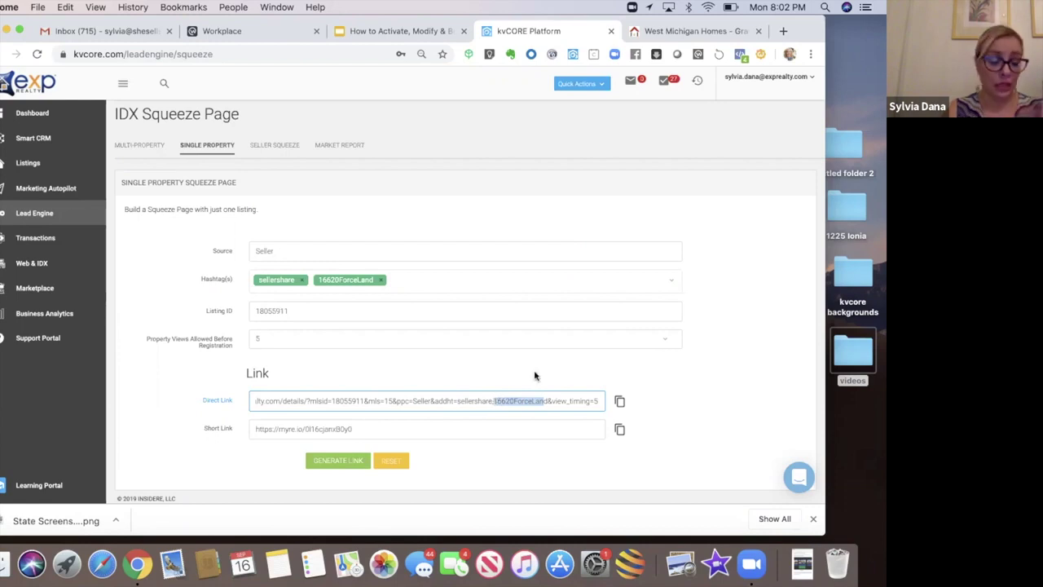
# Step: Select the entire myre.io short link and copy it
pyautogui.click(537, 364)
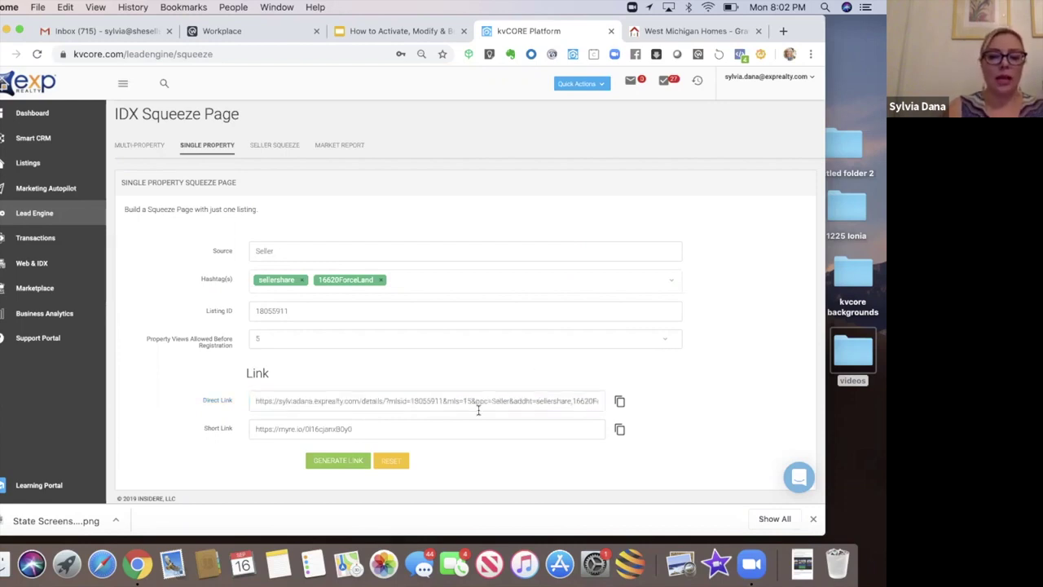
pyautogui.click(345, 429)
pyautogui.moveTo(345, 428); pyautogui.dragTo(251, 423)
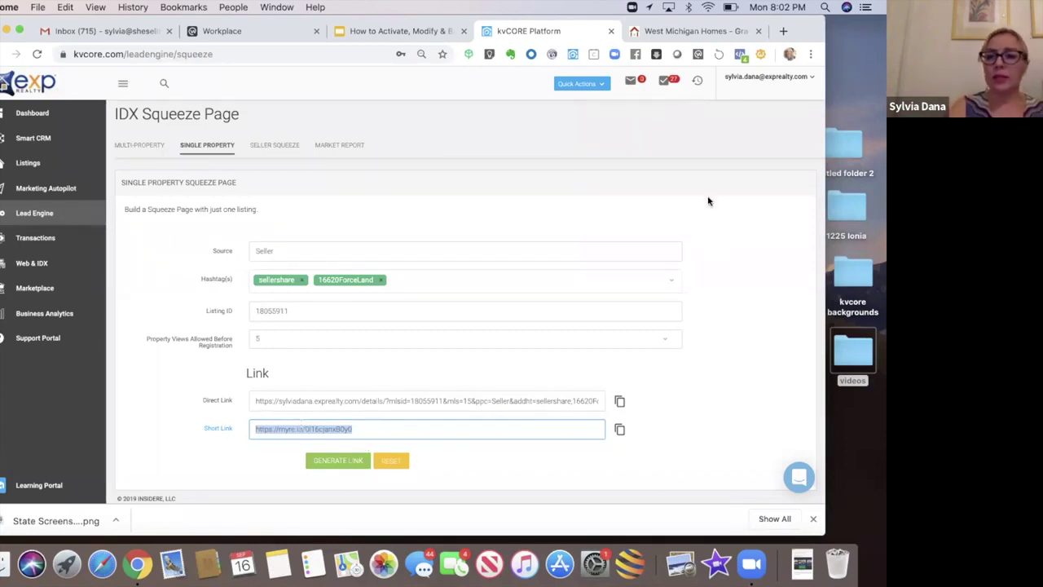
pyautogui.click(800, 32)
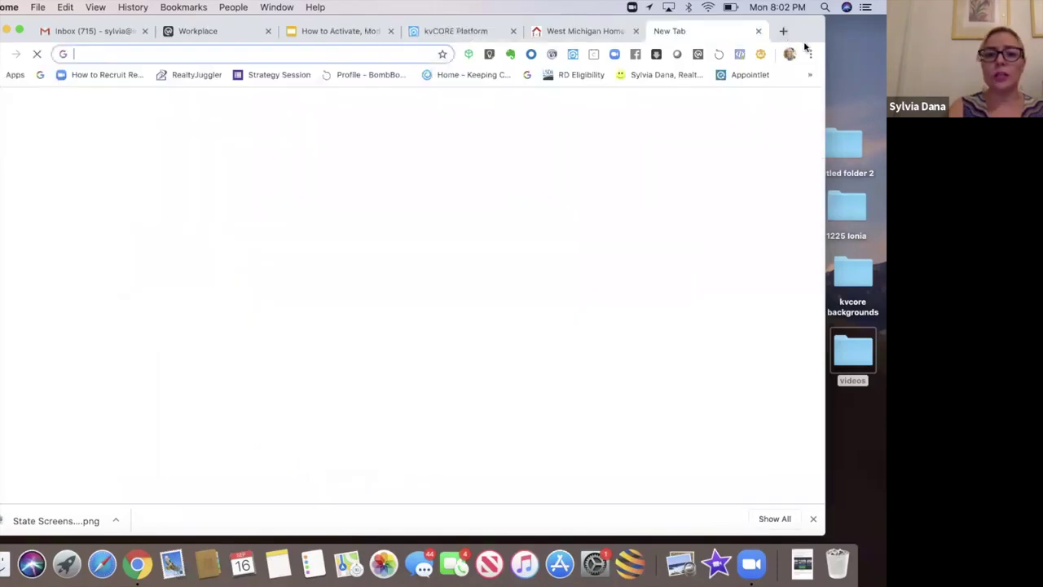
pyautogui.write('https://myre.io/0l16cjanxB0y0')
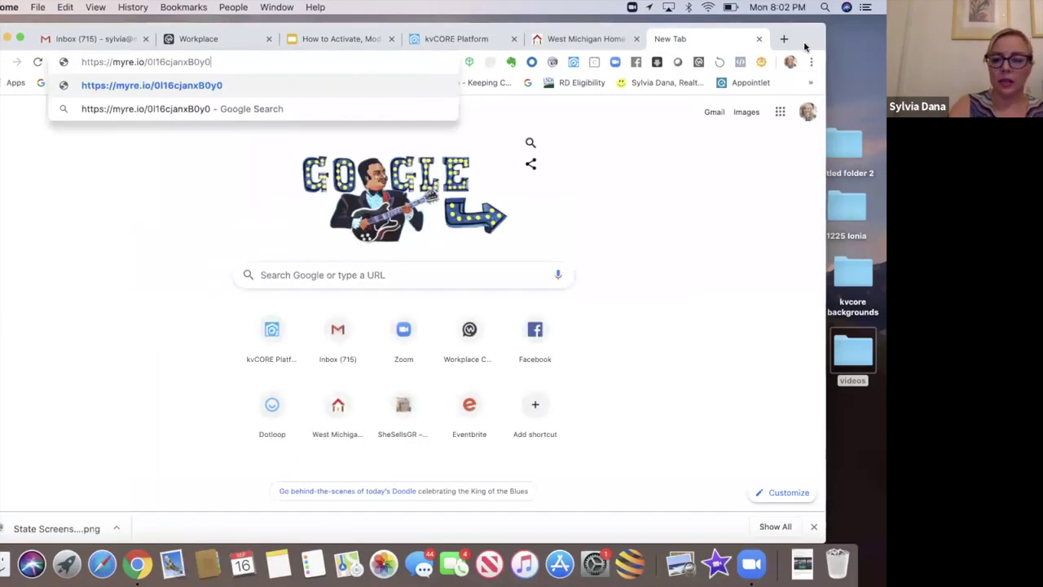
pyautogui.press('Return')
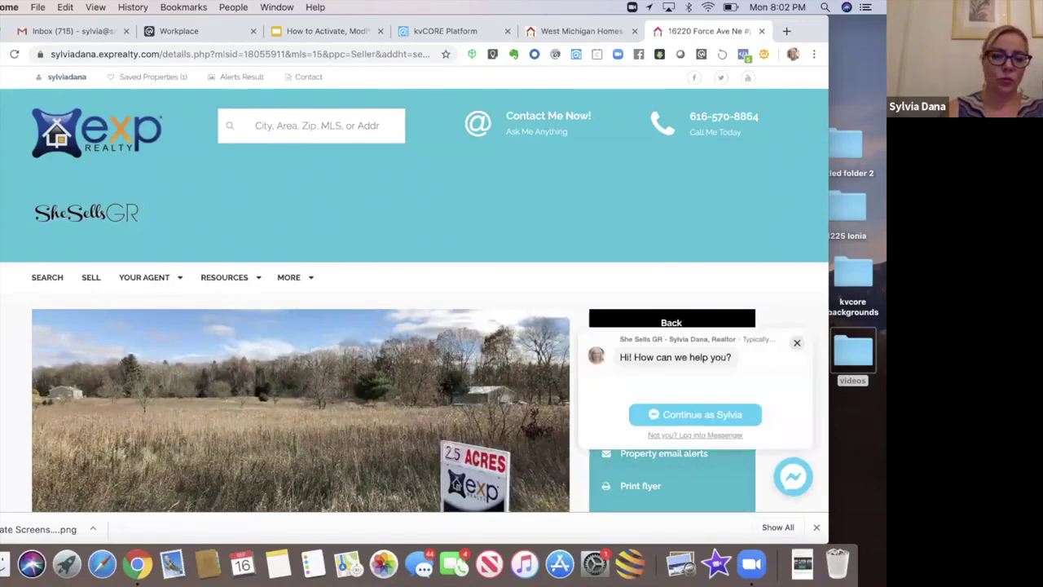
pyautogui.scroll(-3, 88, 413)
pyautogui.click(88, 413)
pyautogui.click(88, 413)
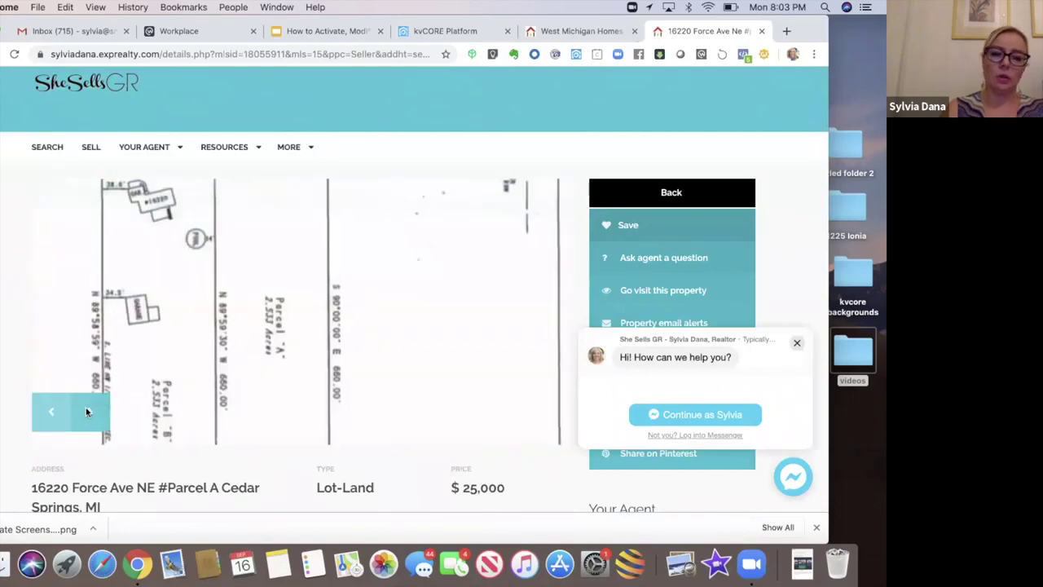
pyautogui.click(86, 410)
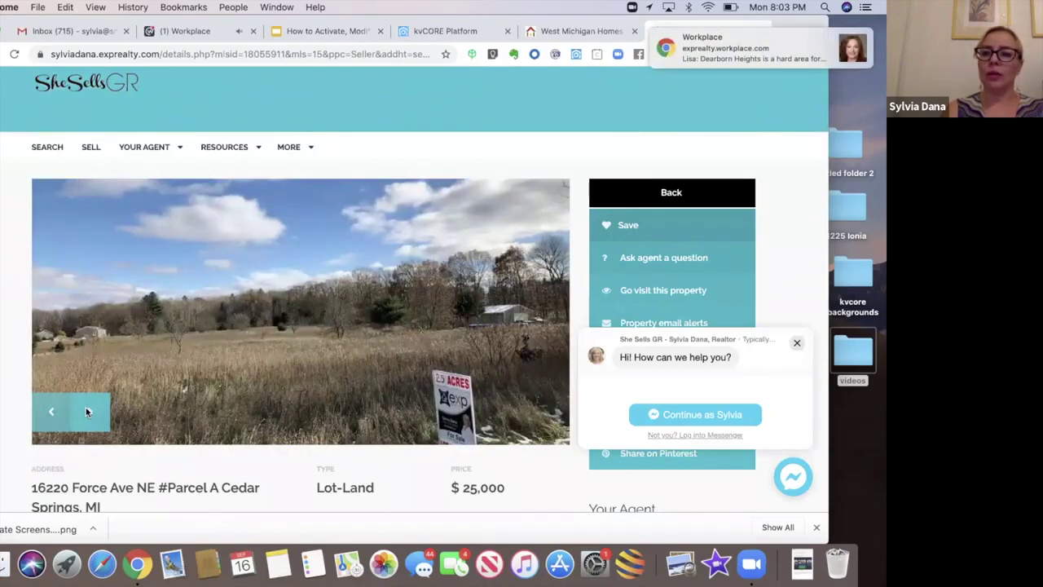
pyautogui.click(86, 410)
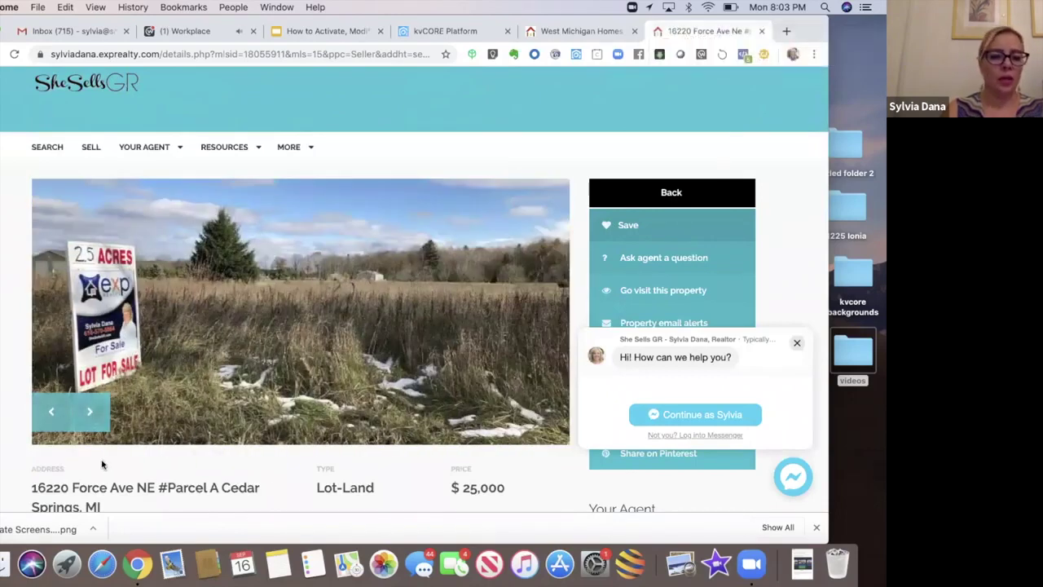
pyautogui.click(89, 413)
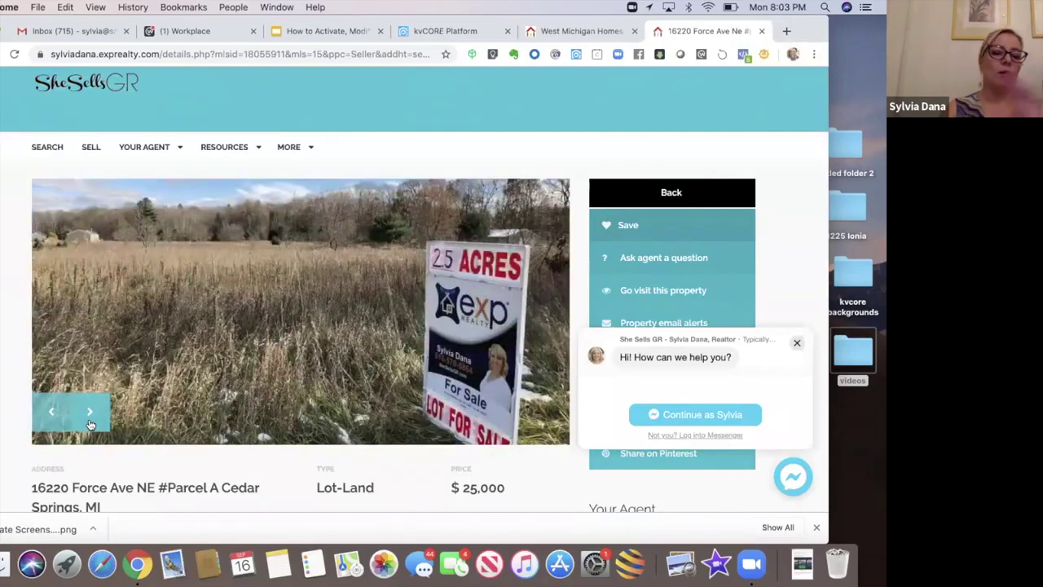
pyautogui.click(90, 422)
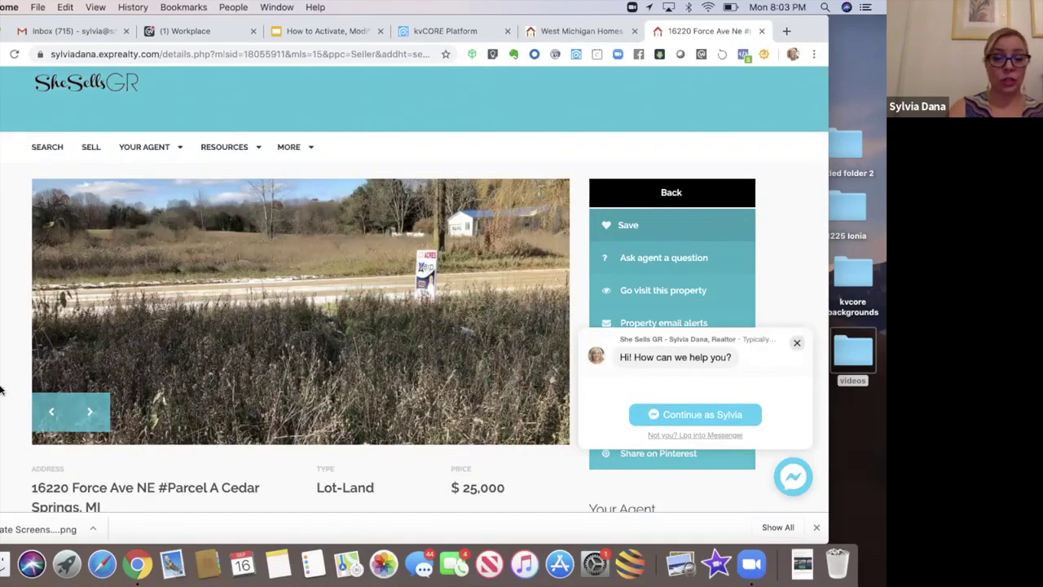
pyautogui.scroll(-5, 0, 390)
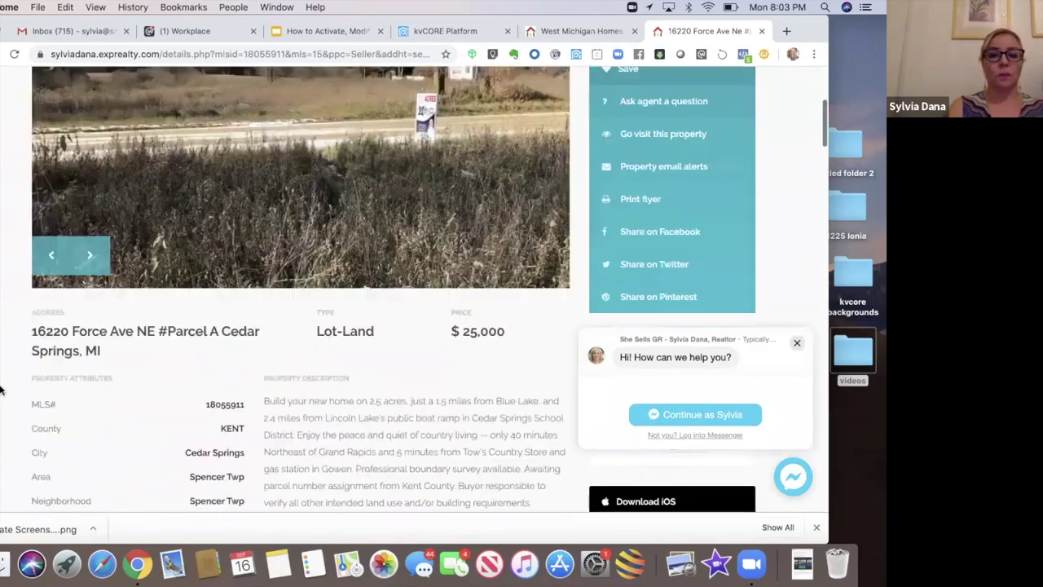
pyautogui.scroll(-6, 0, 390)
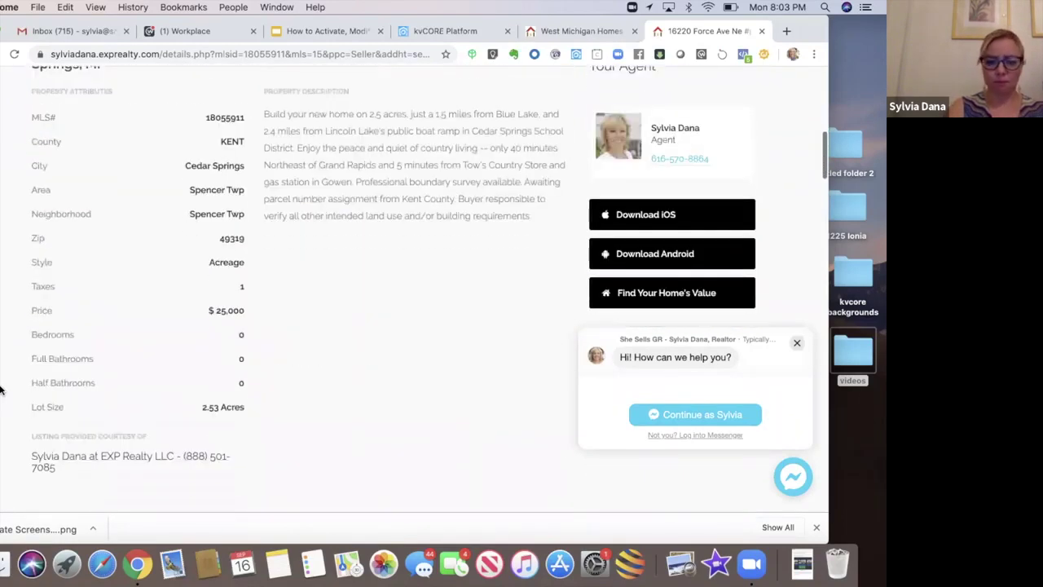
pyautogui.scroll(-4, 0, 390)
pyautogui.scroll(5, 0, 390)
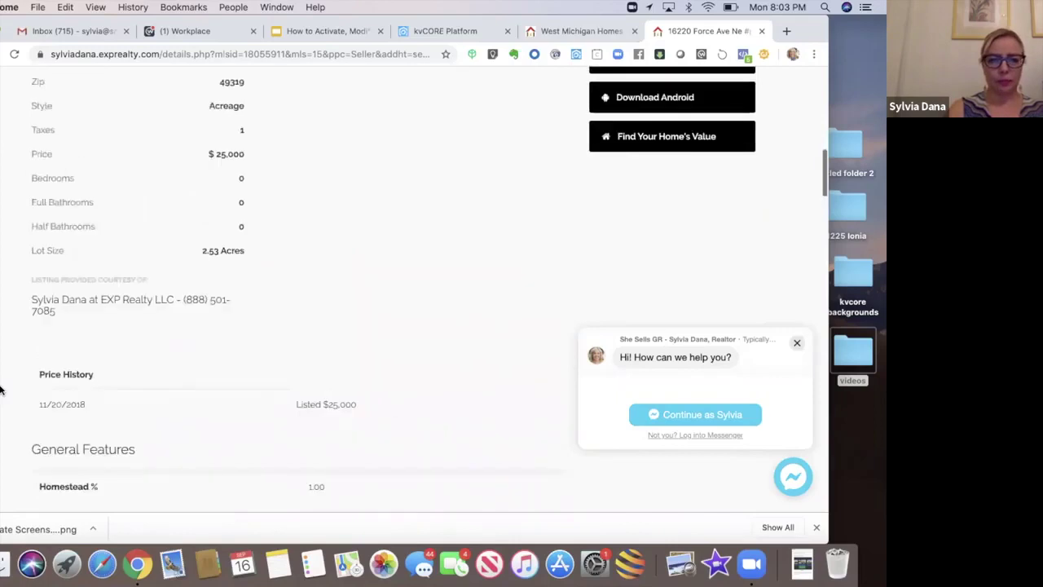
pyautogui.scroll(7, 0, 390)
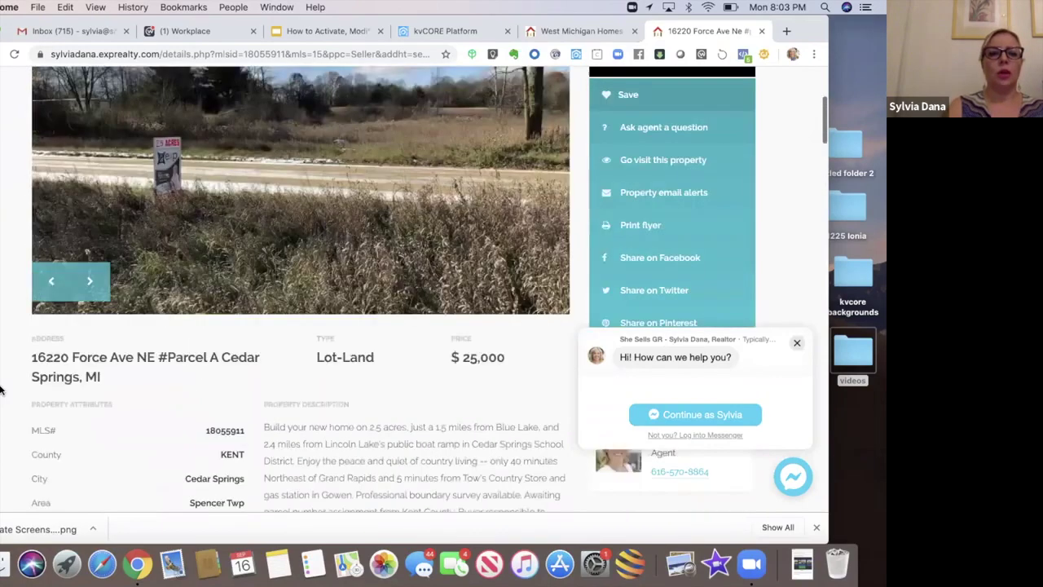
pyautogui.scroll(6, 0, 390)
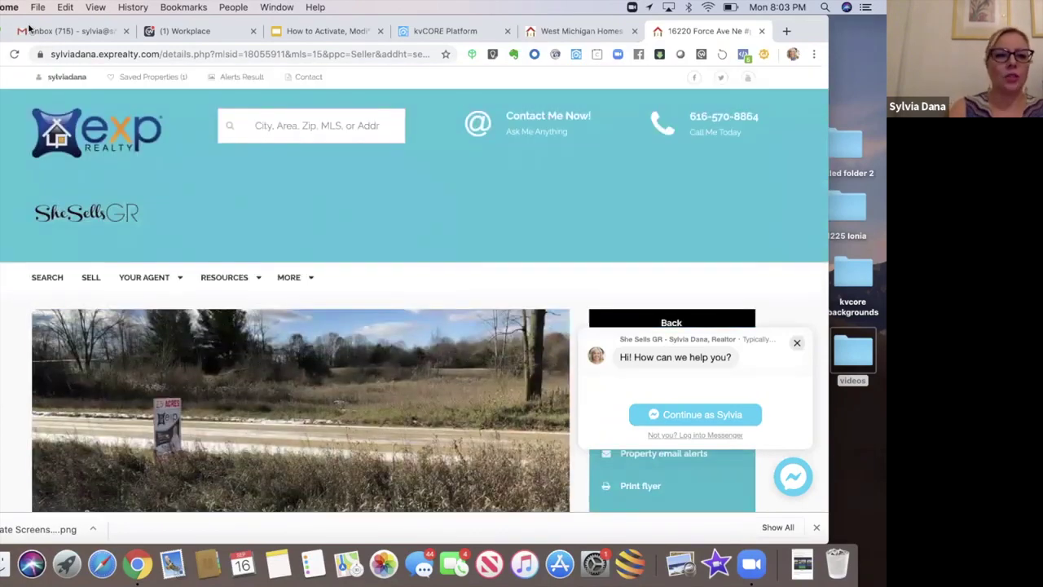
# Step: Bring the kvCore Set Up Template spreadsheet back to the front at More Lead Gen Links
pyautogui.moveTo(30, 20); pyautogui.dragTo(34, 64)
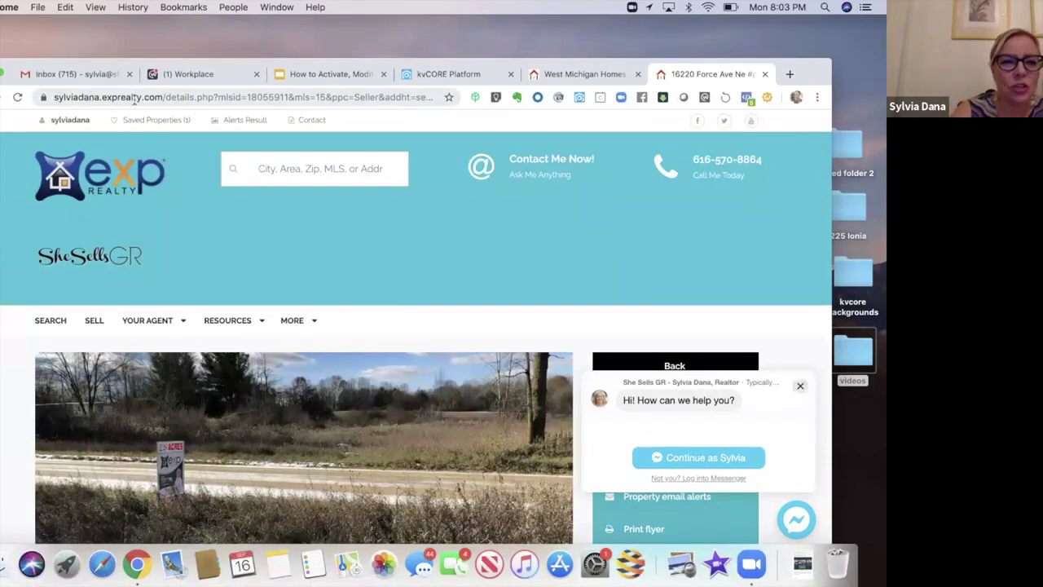
pyautogui.moveTo(54, 97); pyautogui.dragTo(461, 98)
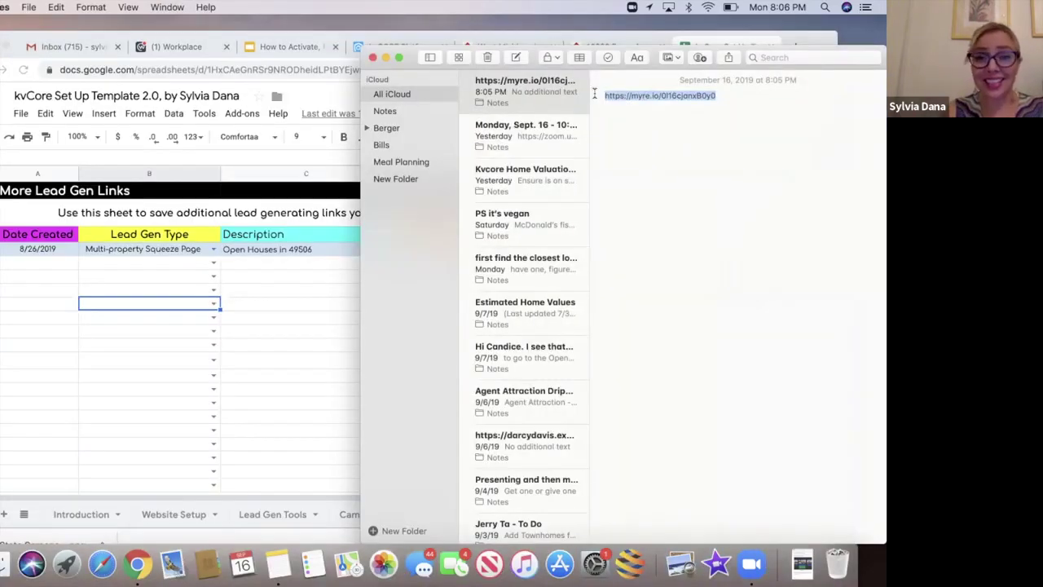
pyautogui.moveTo(792, 38)
pyautogui.mouseDown()
pyautogui.moveTo(791, 51)
pyautogui.moveTo(811, 38)
pyautogui.mouseUp()
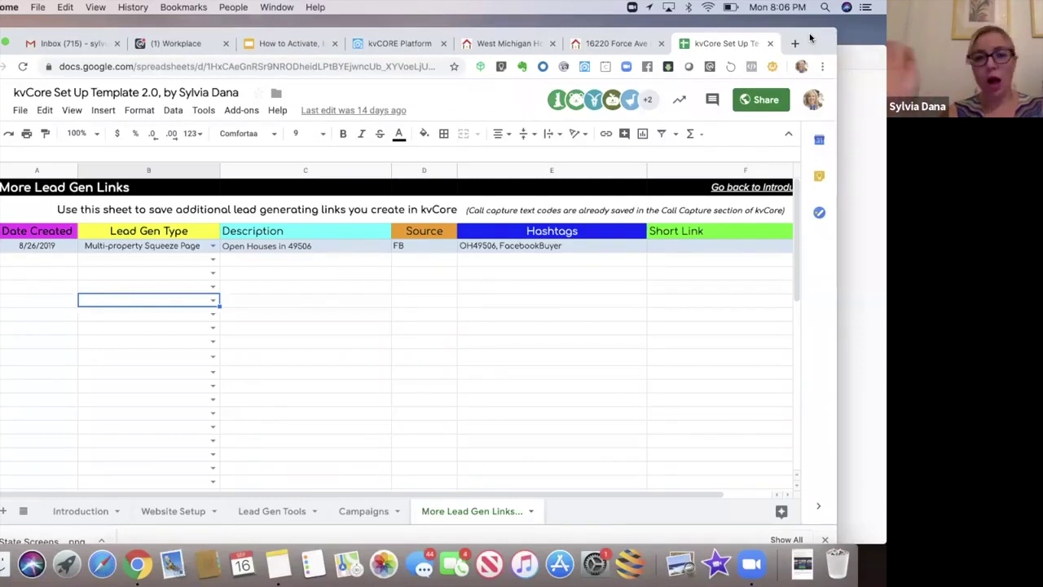
# Step: Return to the kvCORE squeeze page tab and go to Marketing Autopilot
pyautogui.moveTo(811, 40); pyautogui.dragTo(810, 68)
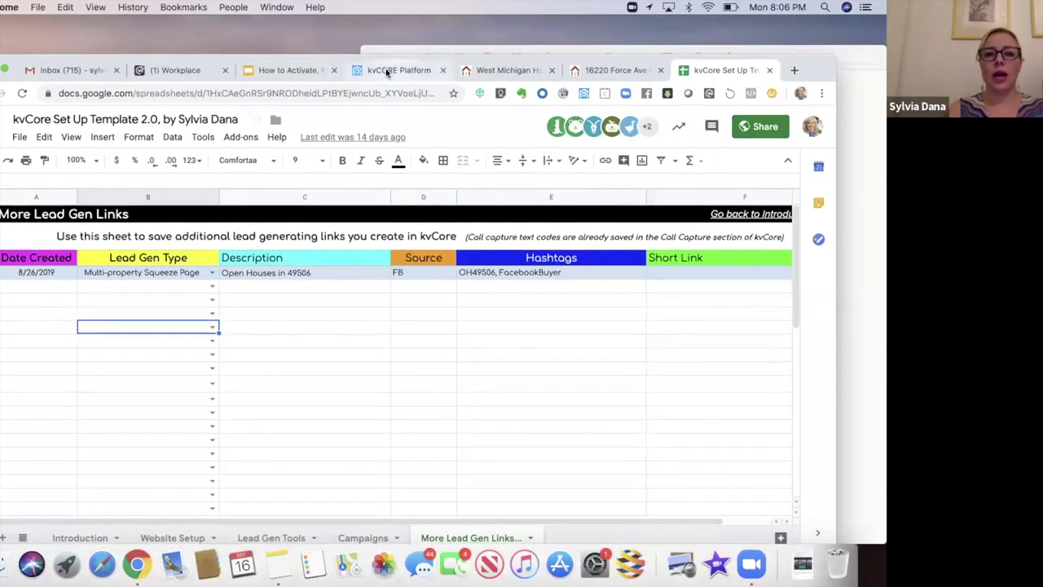
pyautogui.click(388, 73)
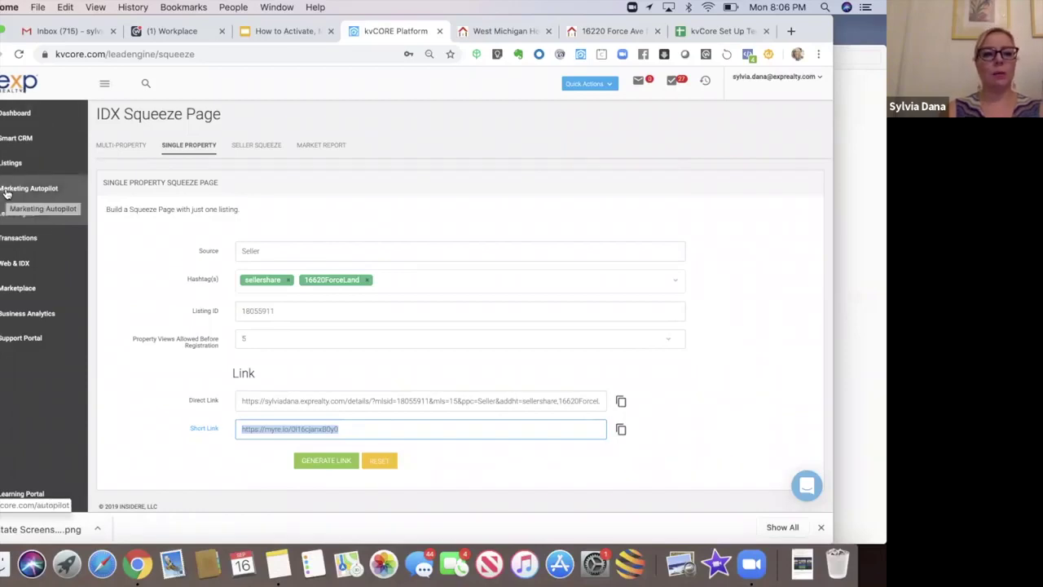
pyautogui.click(7, 193)
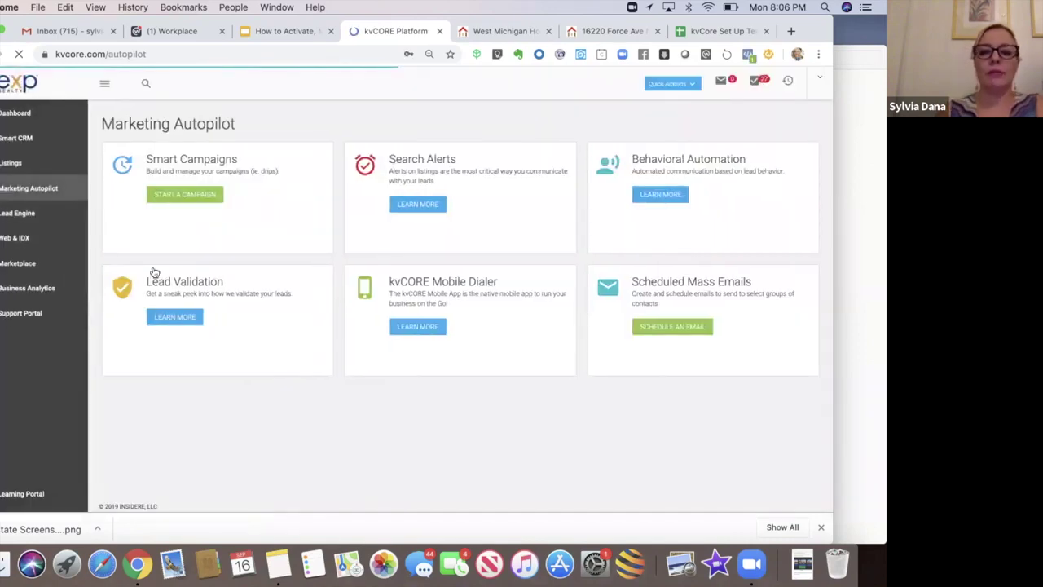
# Step: Search My Library for 'facebook' and open the Facebook Buyer Campaign
pyautogui.click(161, 200)
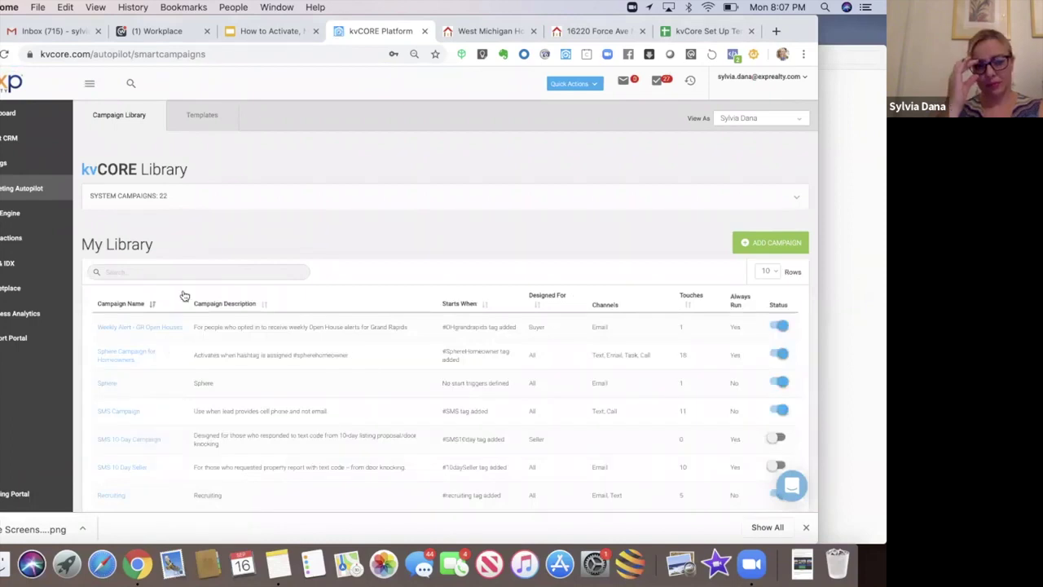
pyautogui.click(183, 273)
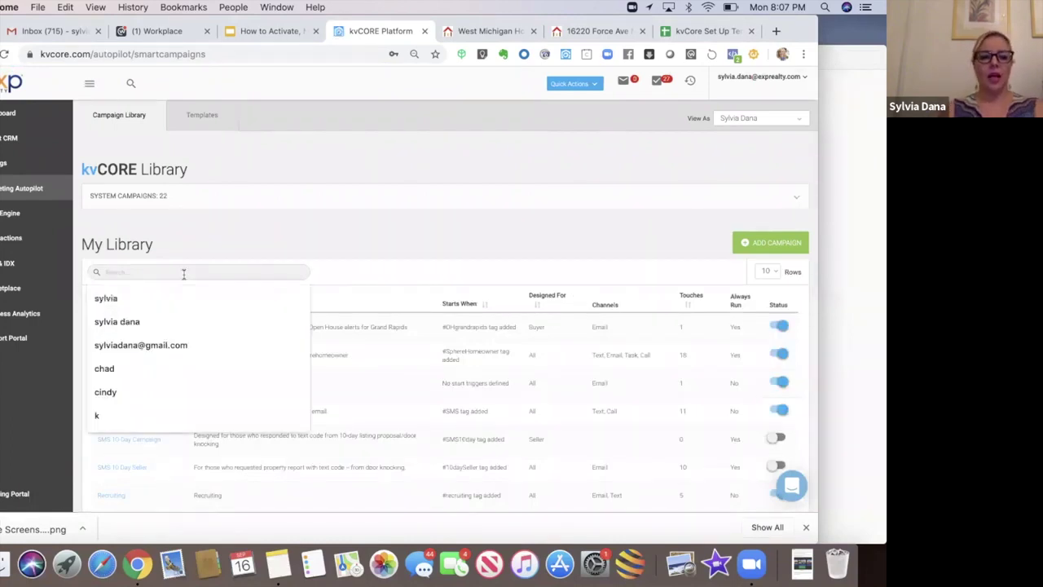
pyautogui.write('face')
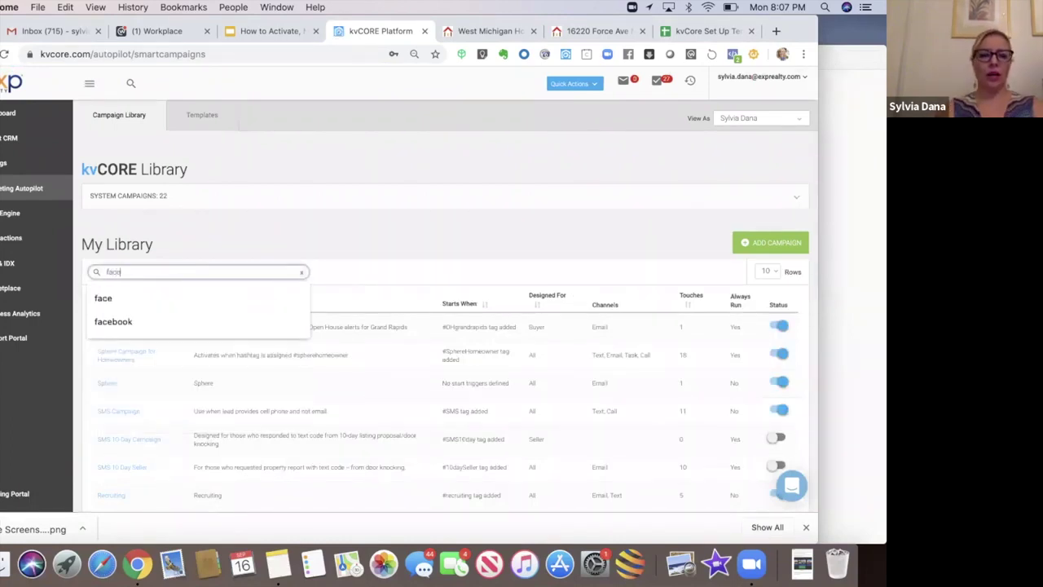
pyautogui.write('book')
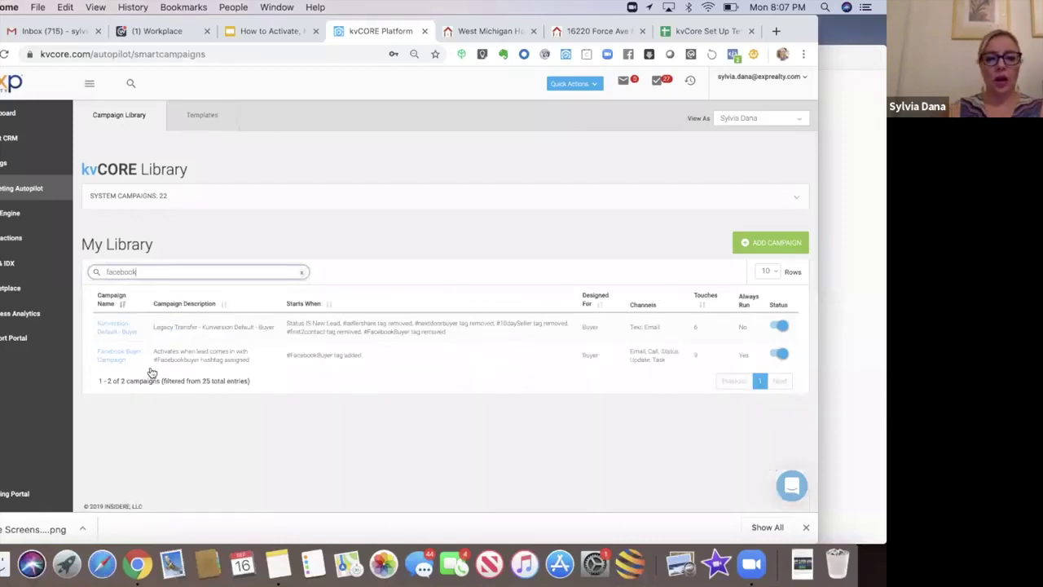
pyautogui.click(121, 357)
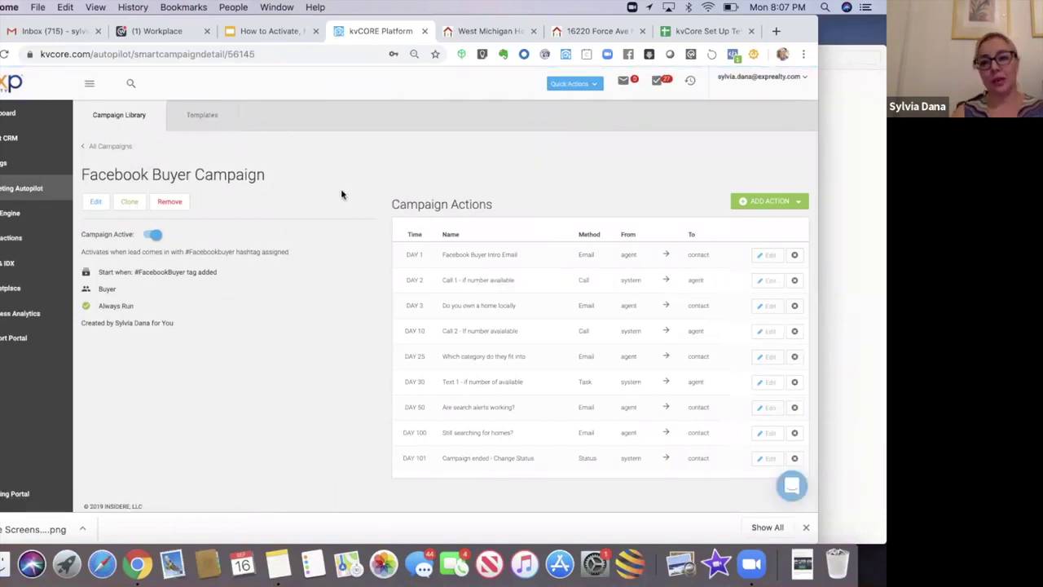
# Step: Go back from the Facebook Buyer Campaign to the All Campaigns library
pyautogui.moveTo(89, 22); pyautogui.dragTo(123, 23)
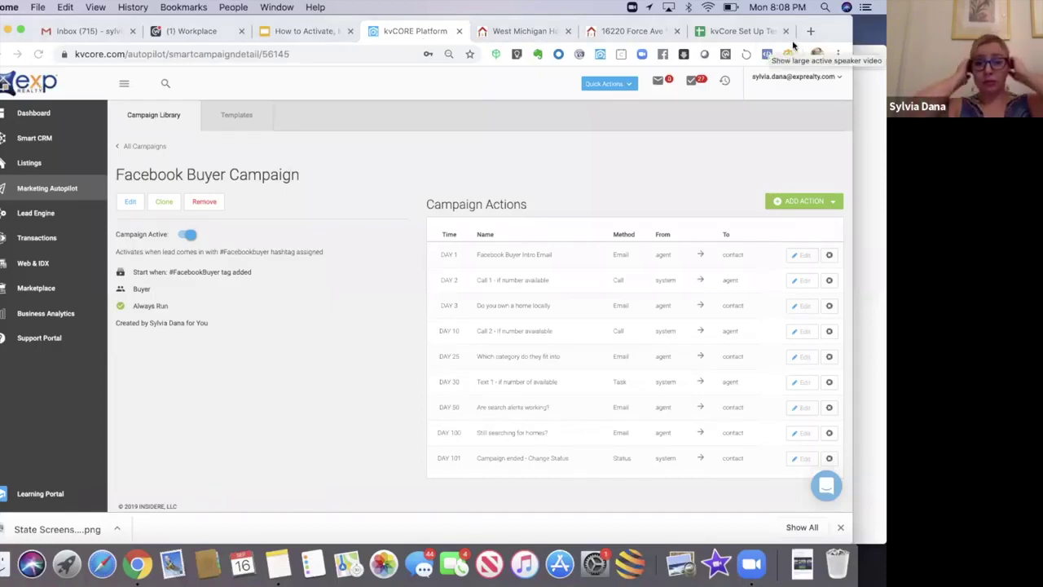
pyautogui.click(144, 151)
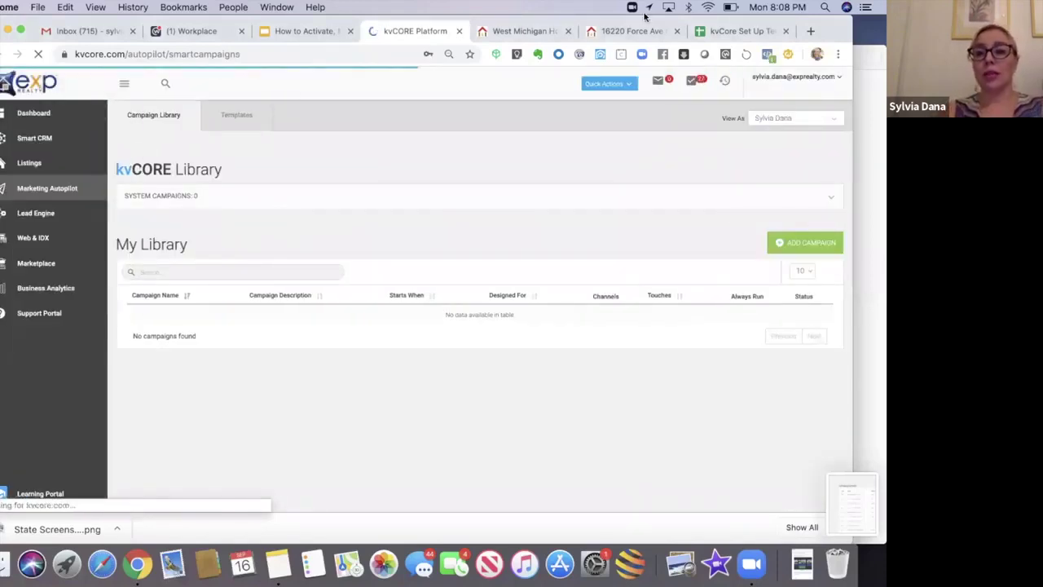
# Step: Expand the System Campaigns section to list all 22 system campaigns
pyautogui.moveTo(625, 29); pyautogui.dragTo(579, 30)
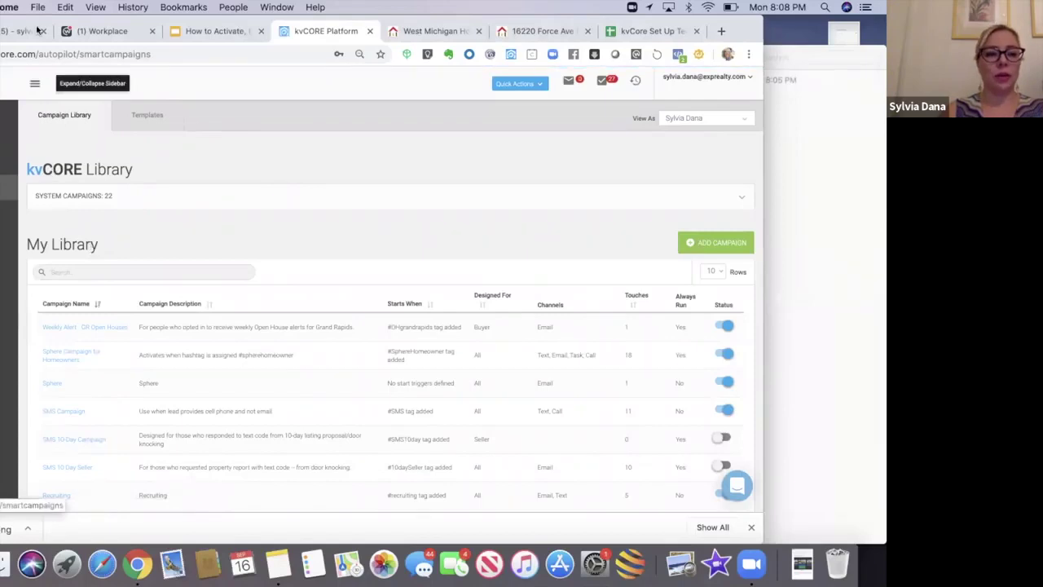
pyautogui.moveTo(38, 30); pyautogui.dragTo(107, 22)
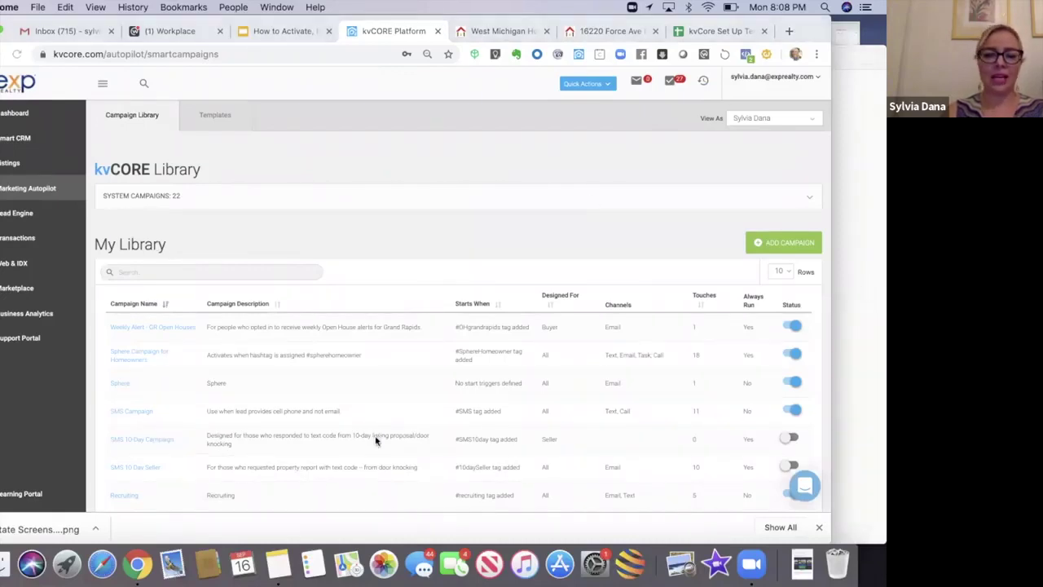
pyautogui.click(807, 202)
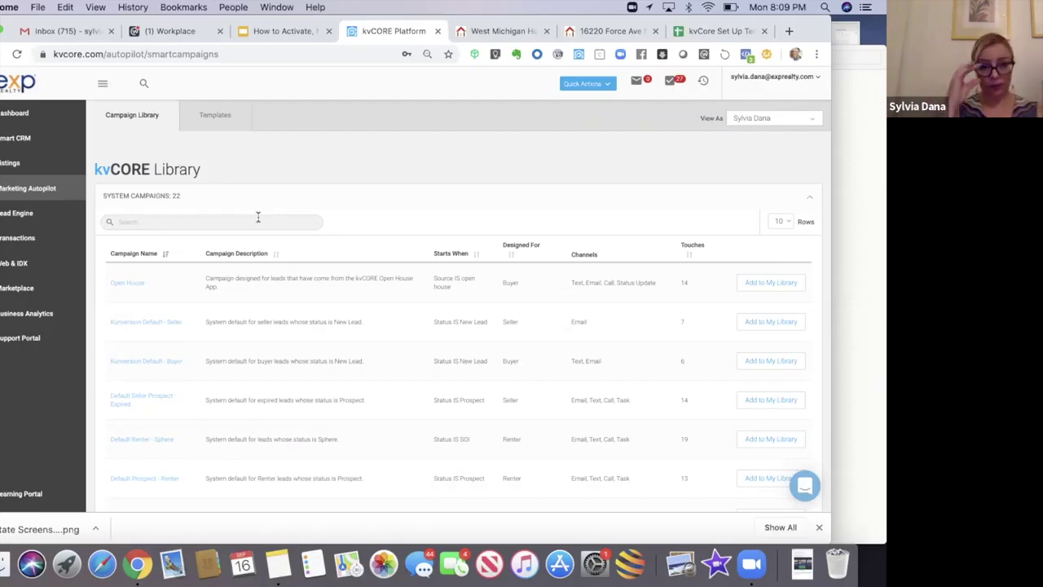
# Step: Filter system campaigns by 'buyer' and add Kunversion Default - Buyer to My Library
pyautogui.click(257, 217)
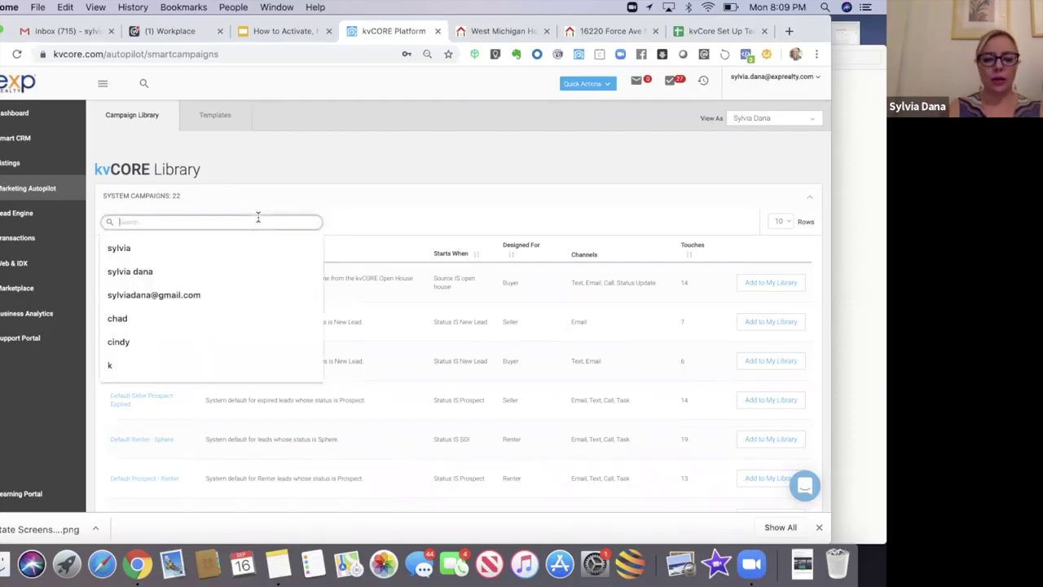
pyautogui.write('buyer')
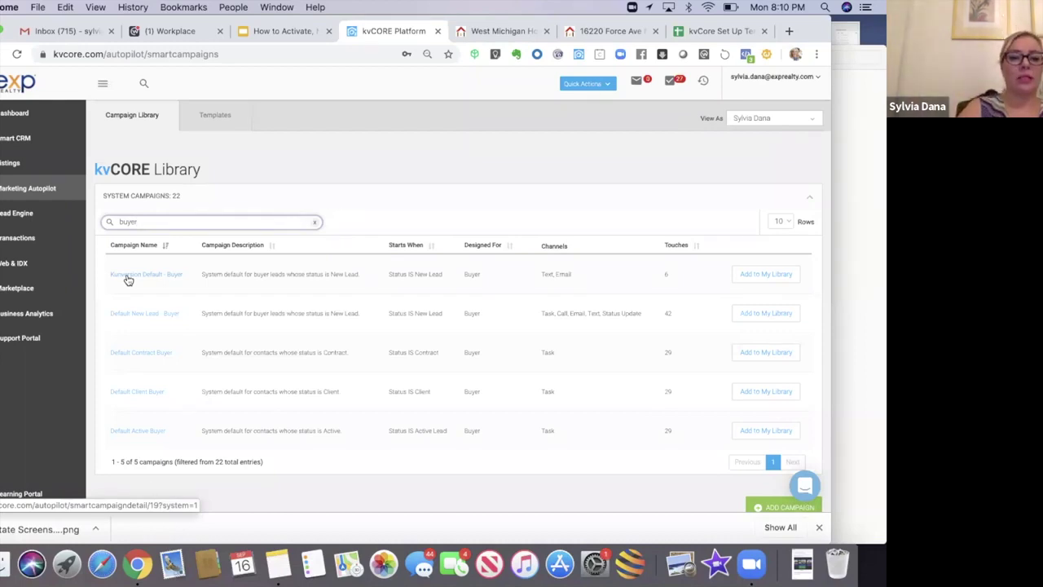
pyautogui.click(747, 274)
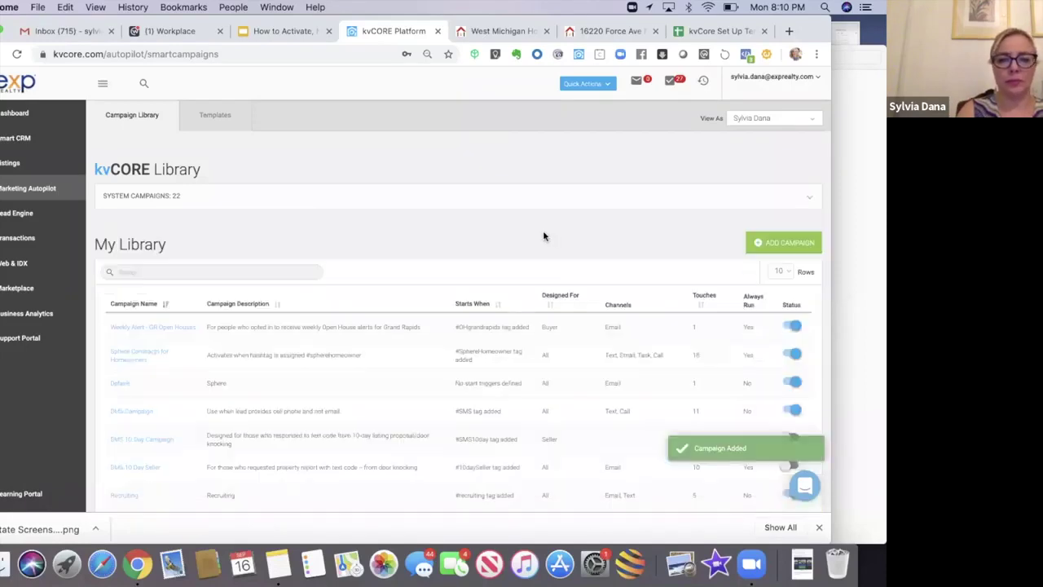
# Step: Filter My Library by 'buyer' and open the Kunversion Default - Buyer campaign
pyautogui.scroll(-1, 545, 236)
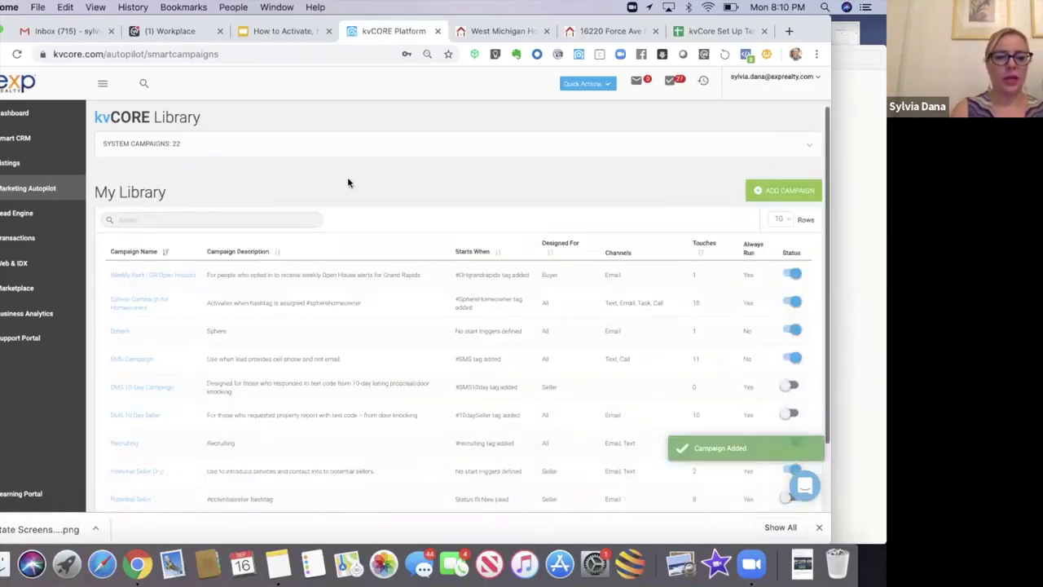
pyautogui.click(210, 220)
pyautogui.write('buyer')
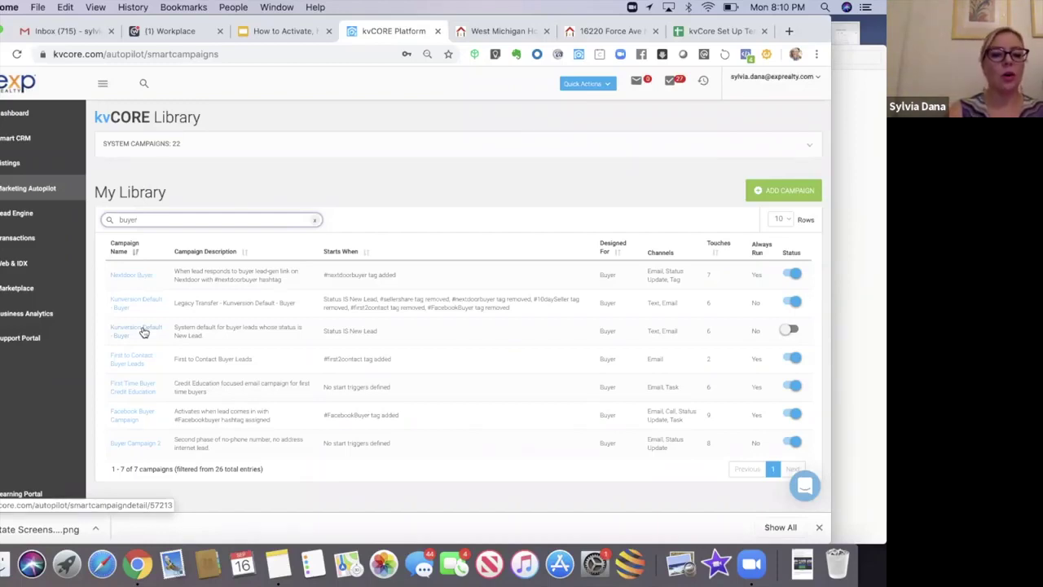
pyautogui.click(143, 331)
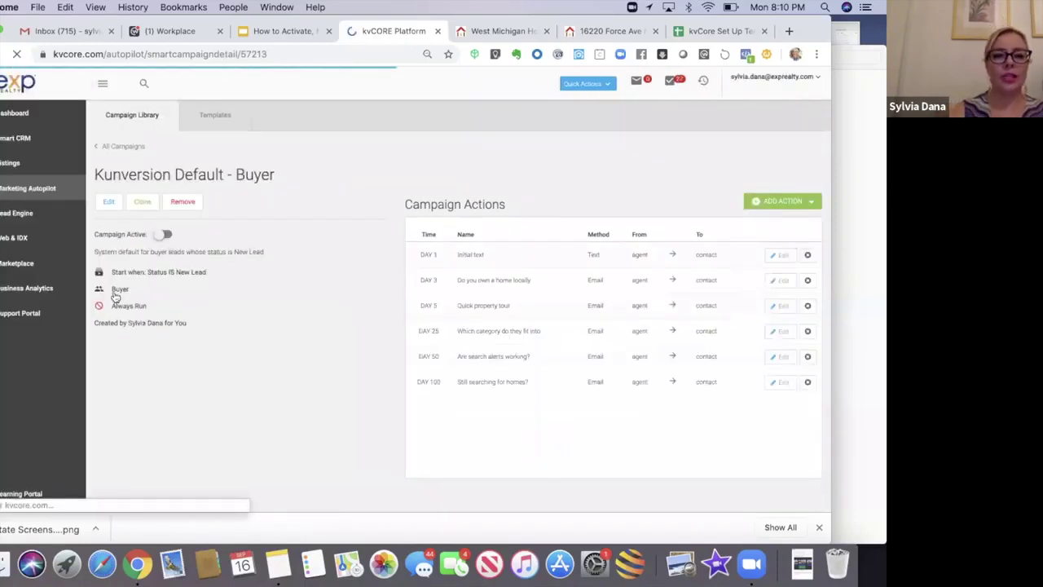
# Step: Edit Kunversion Default - Buyer and set its start trigger to Moved to Hashtag
pyautogui.click(110, 204)
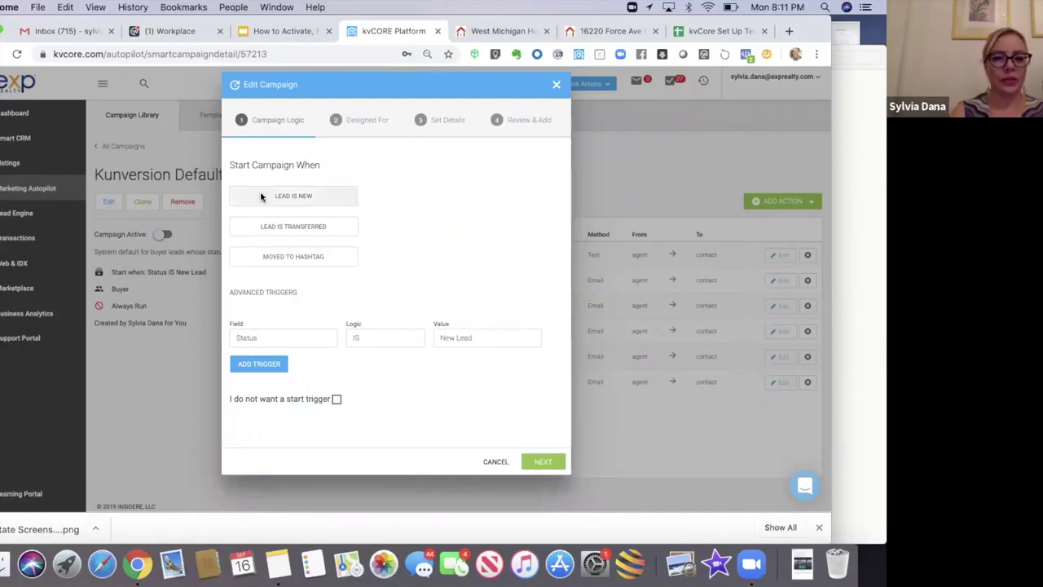
pyautogui.click(268, 257)
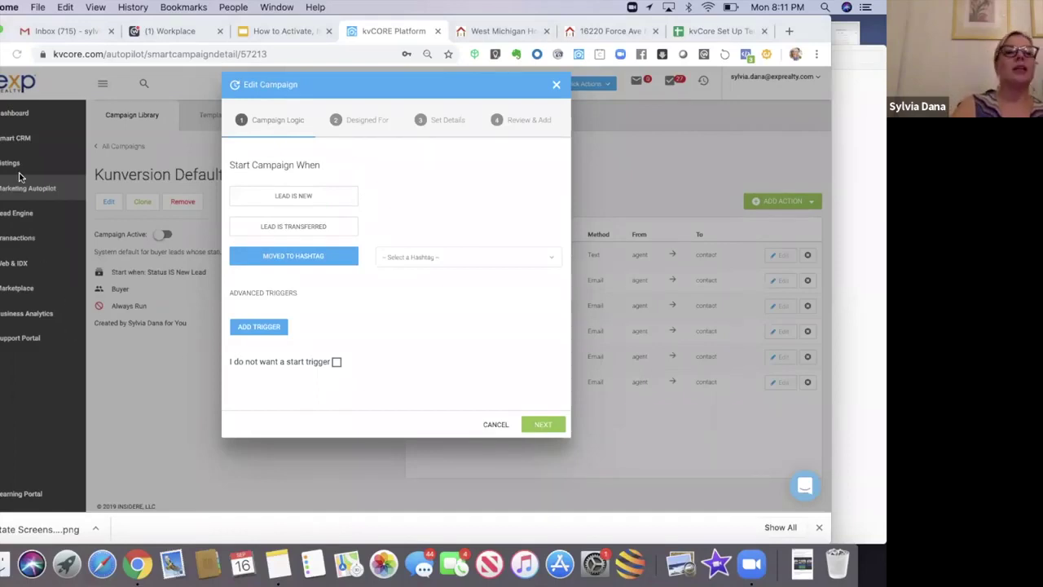
# Step: Choose the sellershare hashtag as the Moved to Hashtag trigger and continue to the audience step
pyautogui.click(394, 259)
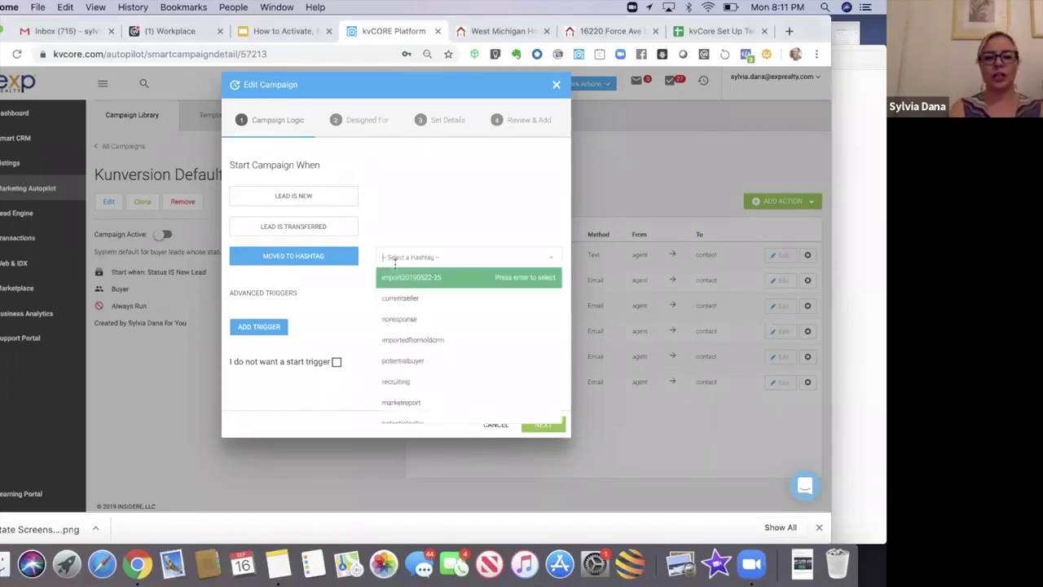
pyautogui.write('seller')
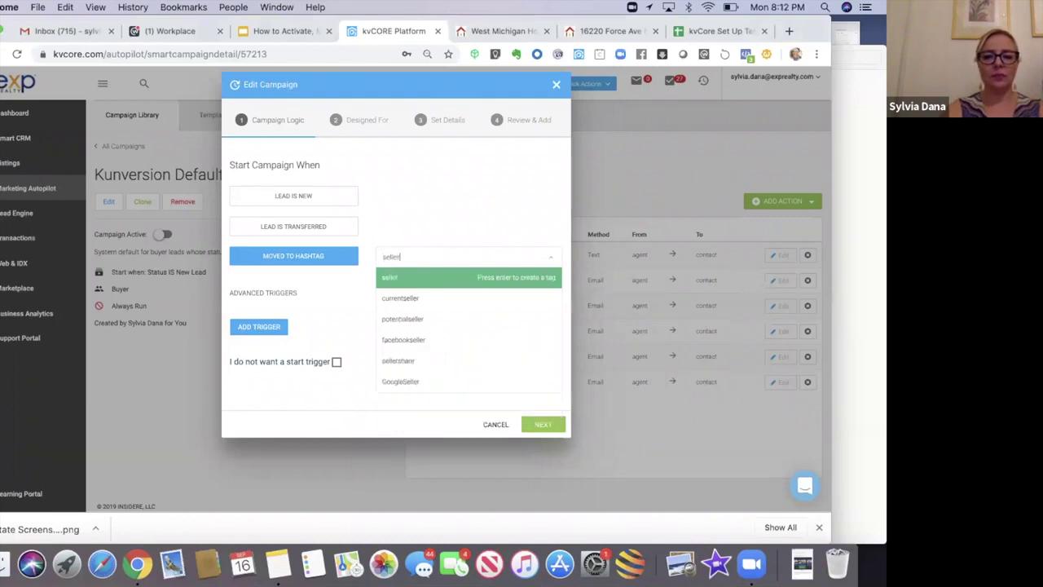
pyautogui.click(397, 361)
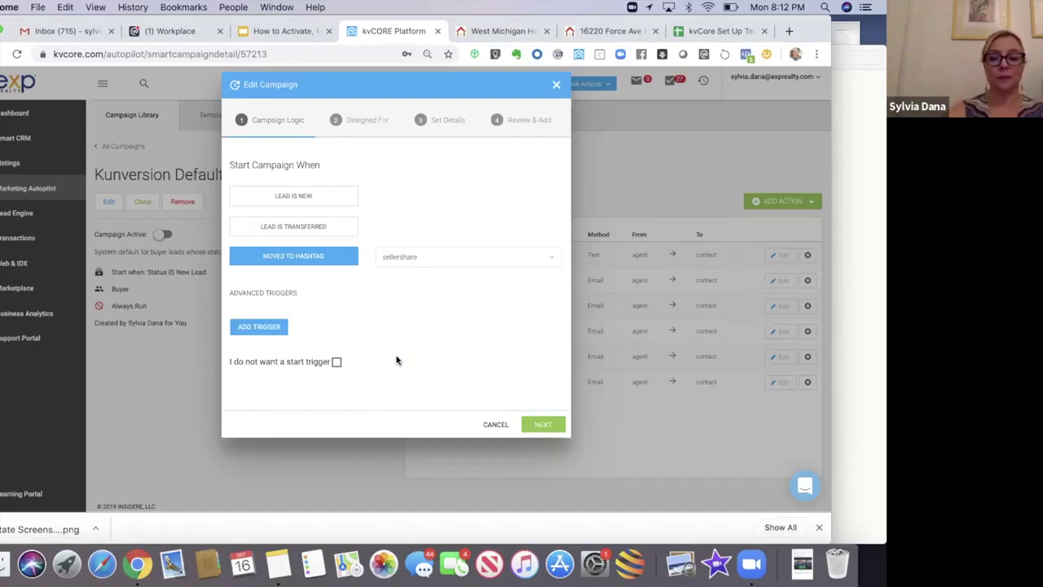
pyautogui.click(546, 426)
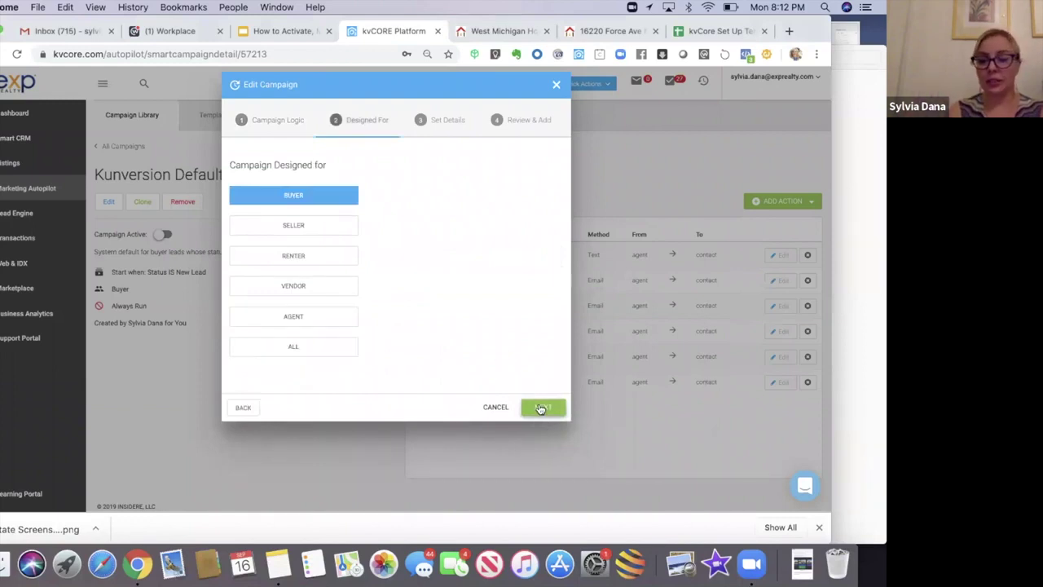
# Step: Rename the campaign to 'Seller Share Campaign', review it and save the update
pyautogui.click(541, 407)
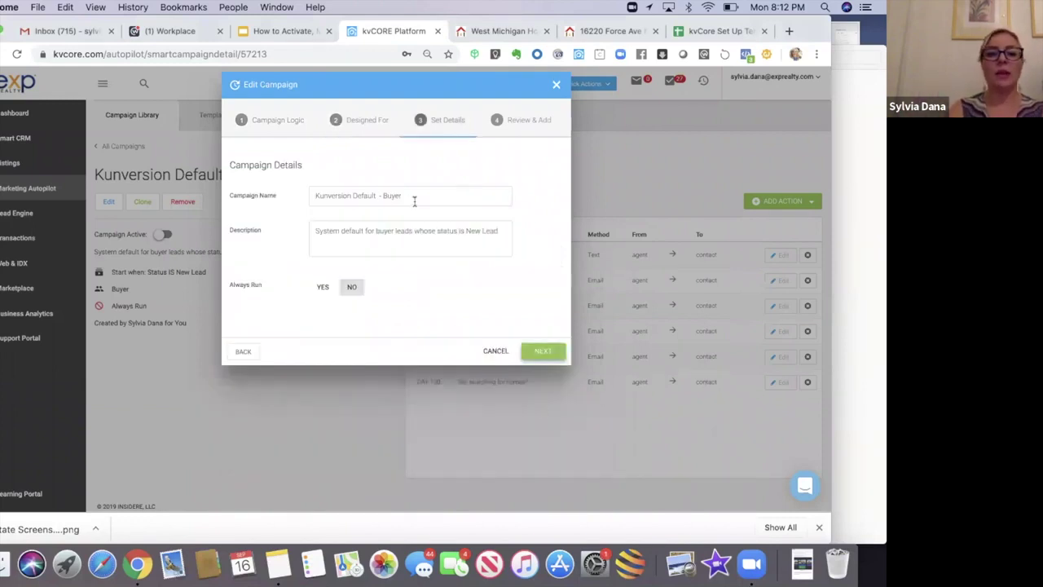
pyautogui.moveTo(403, 196); pyautogui.dragTo(295, 201)
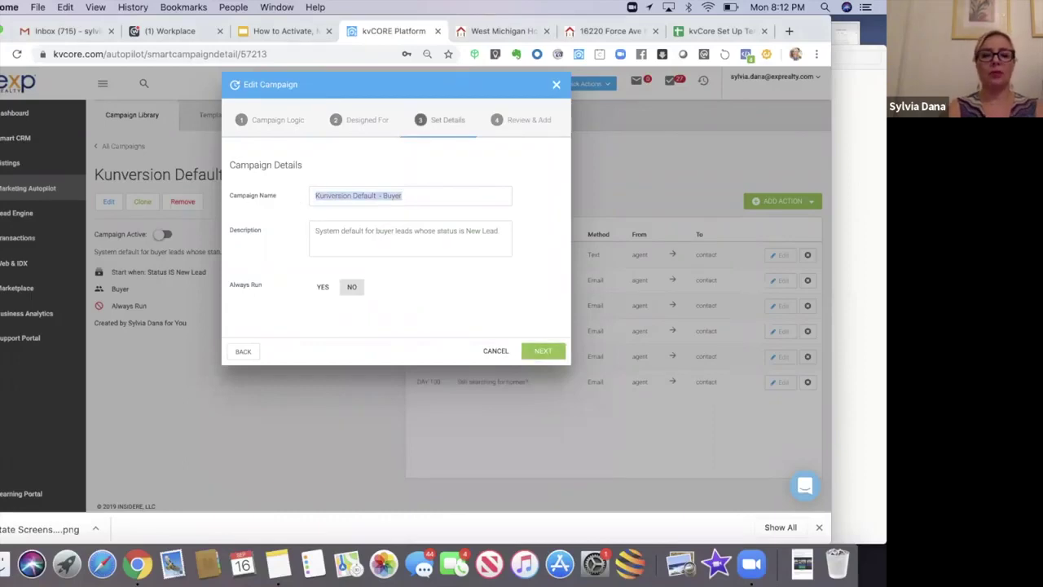
pyautogui.write('Seller Share Campaign')
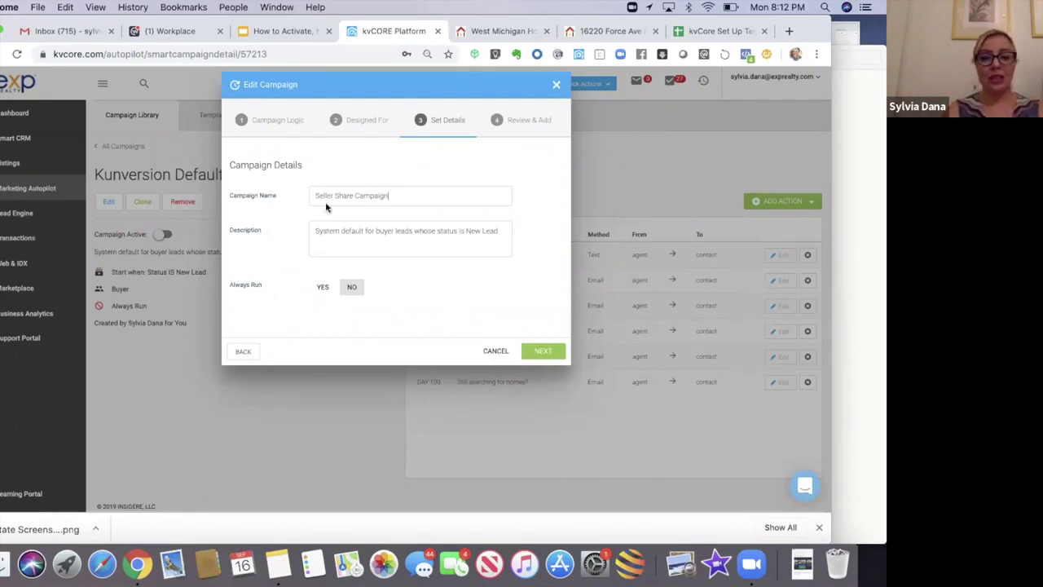
pyautogui.click(545, 352)
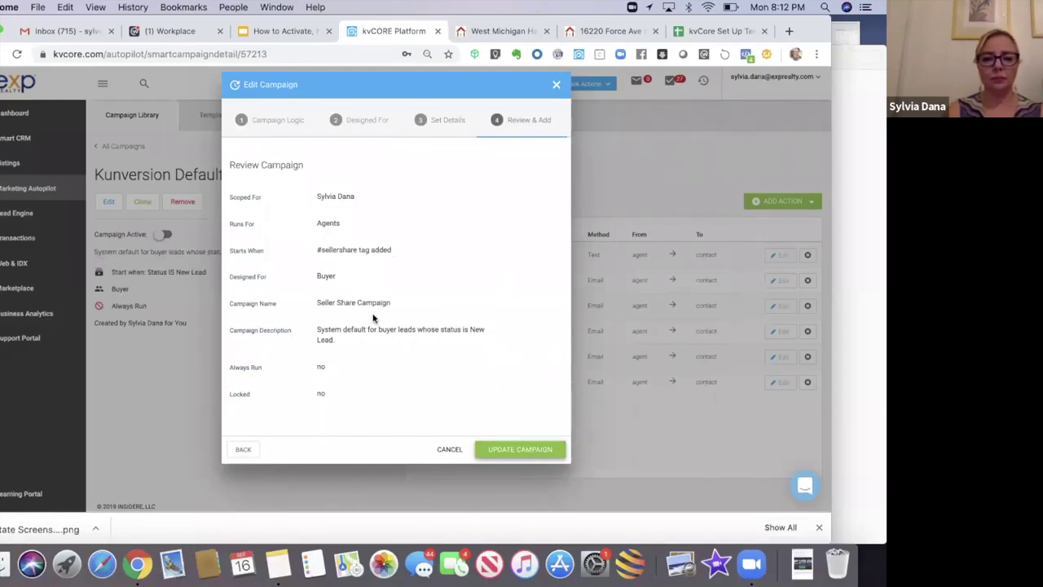
pyautogui.click(511, 450)
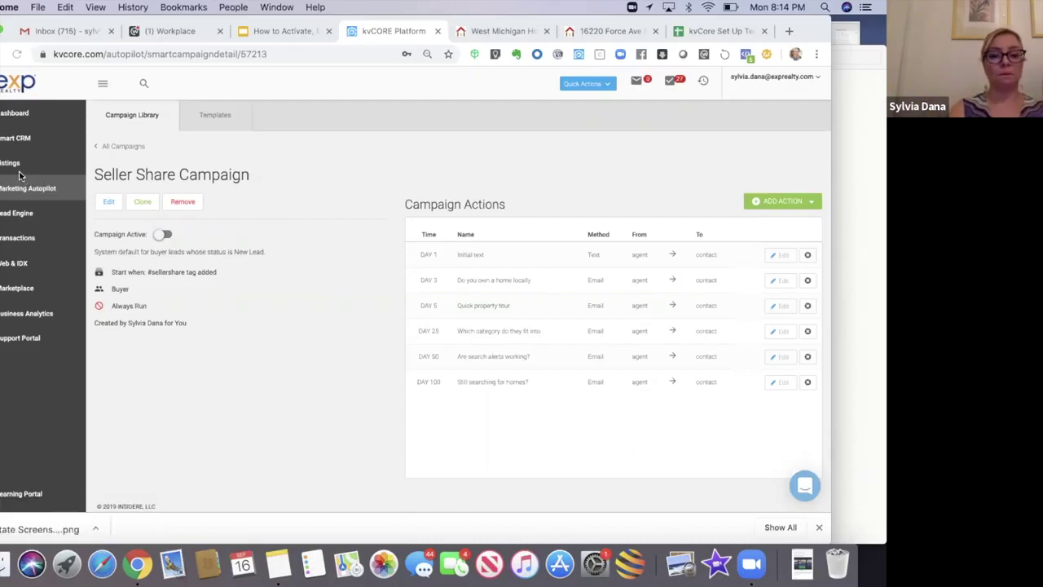
# Step: Replace the description with 'Designed for a Single Property Squeeze page… Activates when #sellershare tag added.' and set Always Run to yes
pyautogui.click(109, 204)
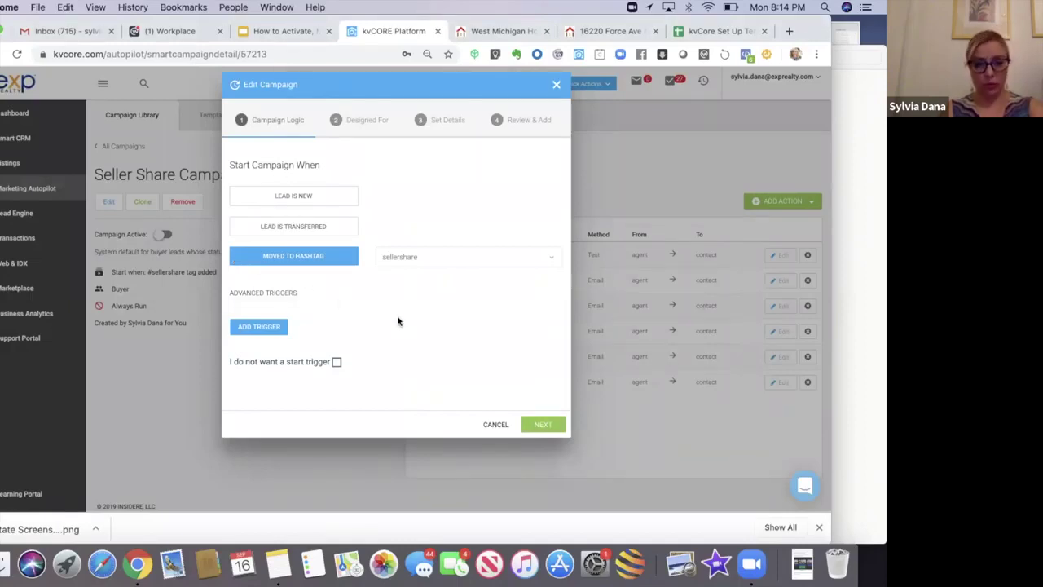
pyautogui.click(538, 425)
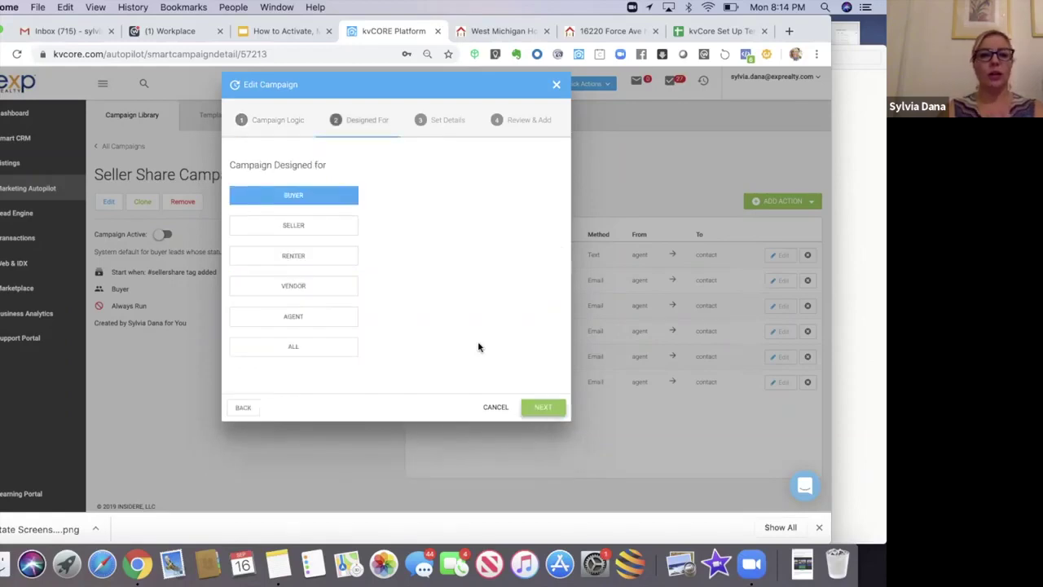
pyautogui.click(526, 407)
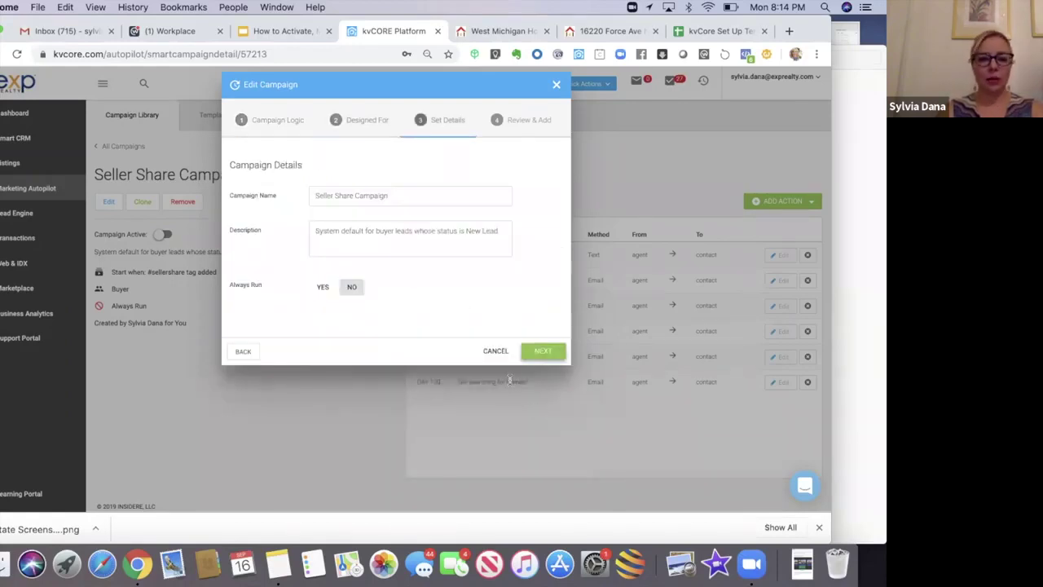
pyautogui.moveTo(313, 230); pyautogui.dragTo(545, 233)
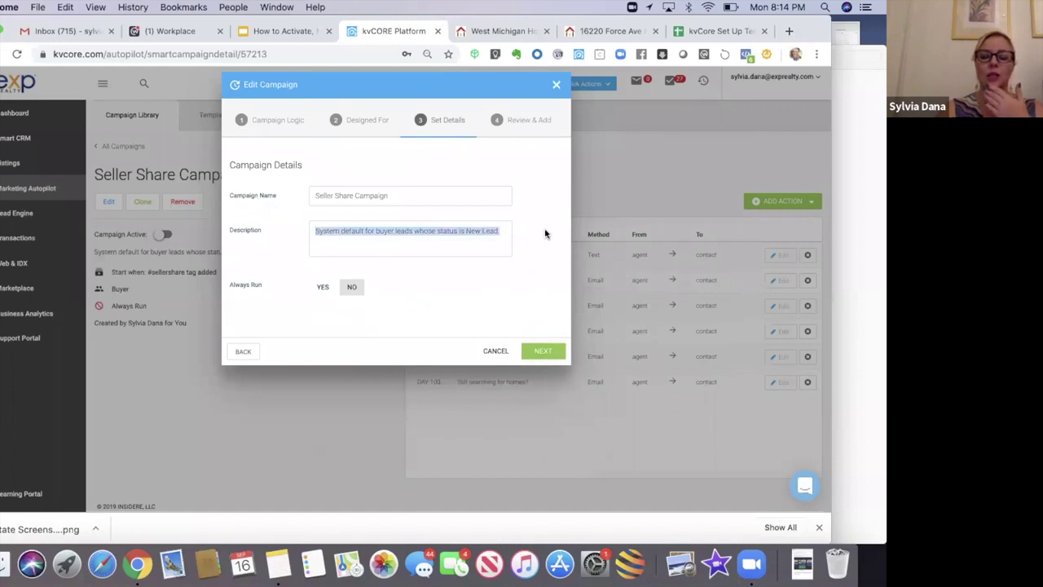
pyautogui.press('BackSpace')
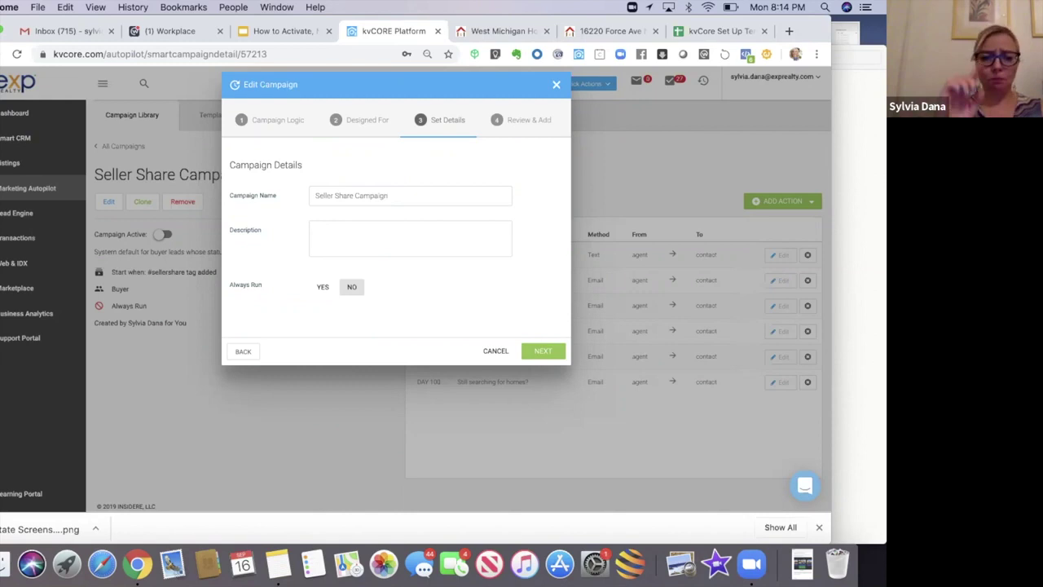
pyautogui.write('Designed for')
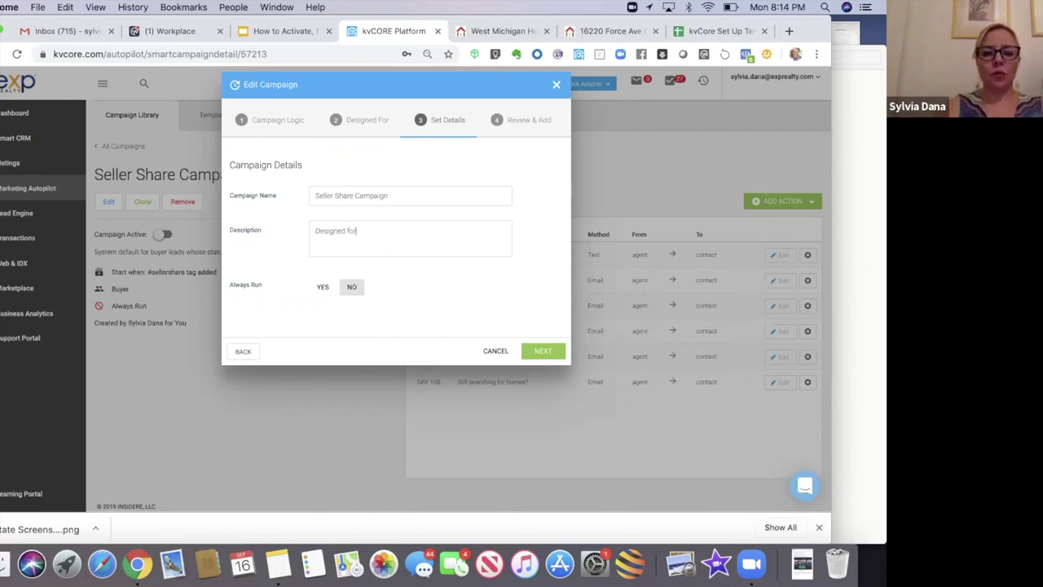
pyautogui.write(' a Single Property Squeeze page the seller shares with their sphere')
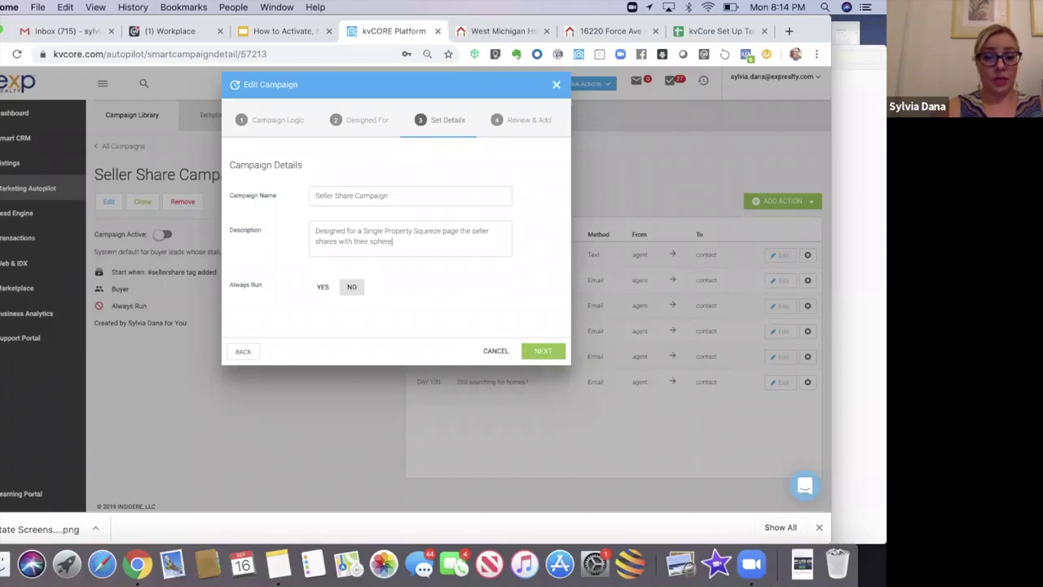
pyautogui.write('. Activates')
pyautogui.press('BackSpace')
pyautogui.press('BackSpace')
pyautogui.press('BackSpace')
pyautogui.press('BackSpace')
pyautogui.press('BackSpace')
pyautogui.write('iva')
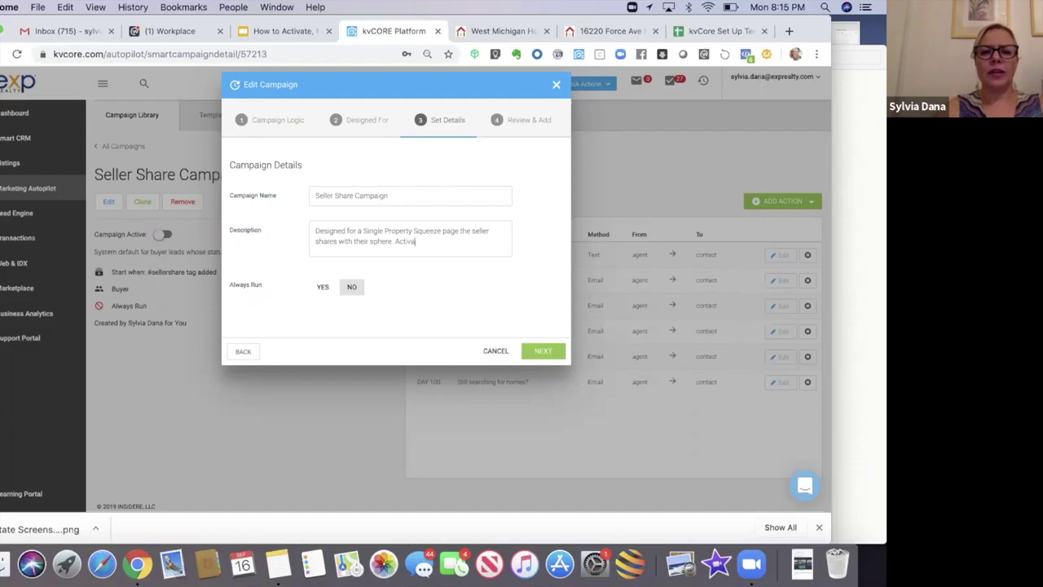
pyautogui.write('tes when')
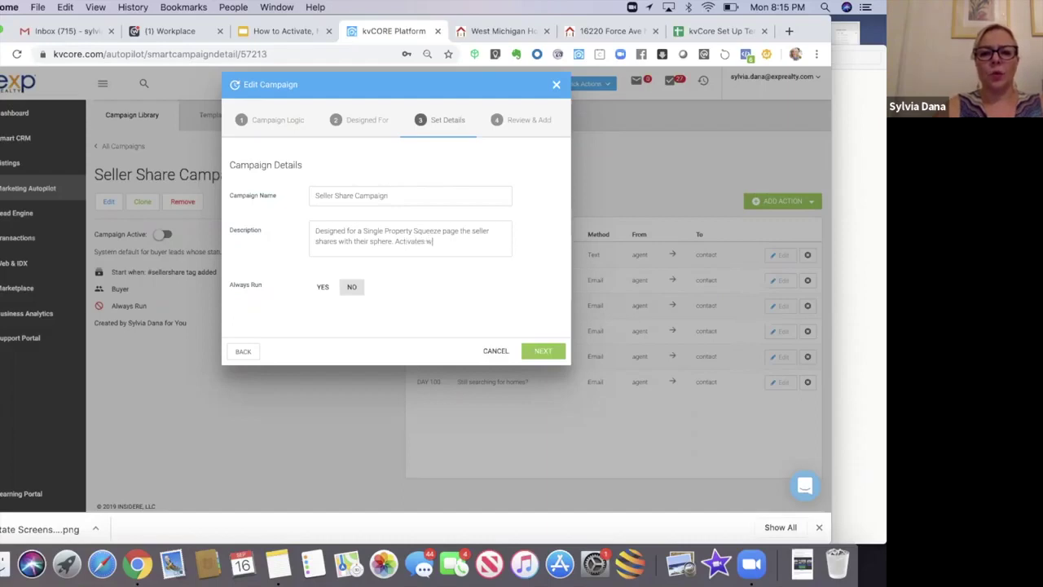
pyautogui.press('BackSpace')
pyautogui.press('BackSpace')
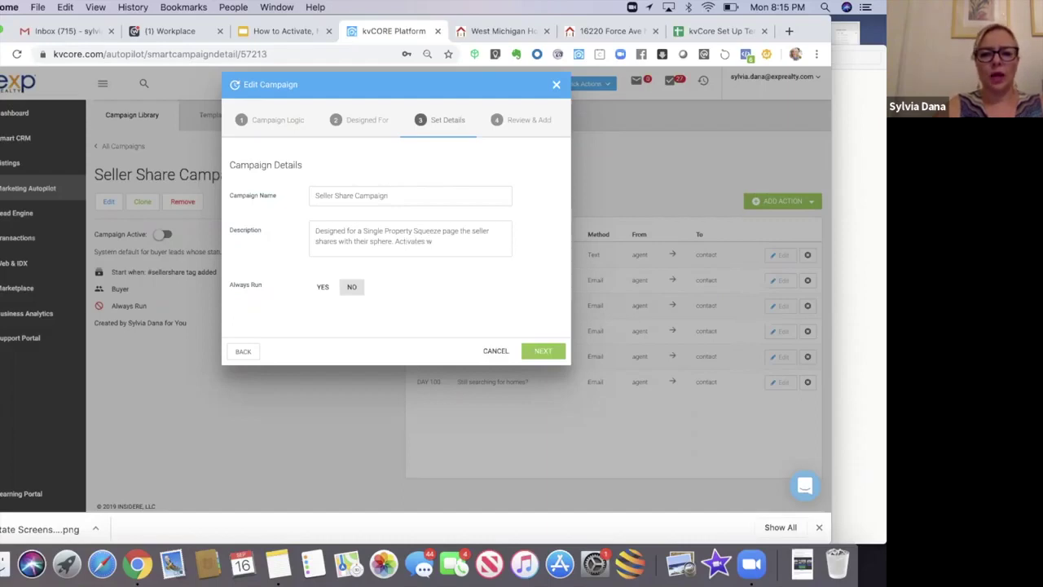
pyautogui.write('hen')
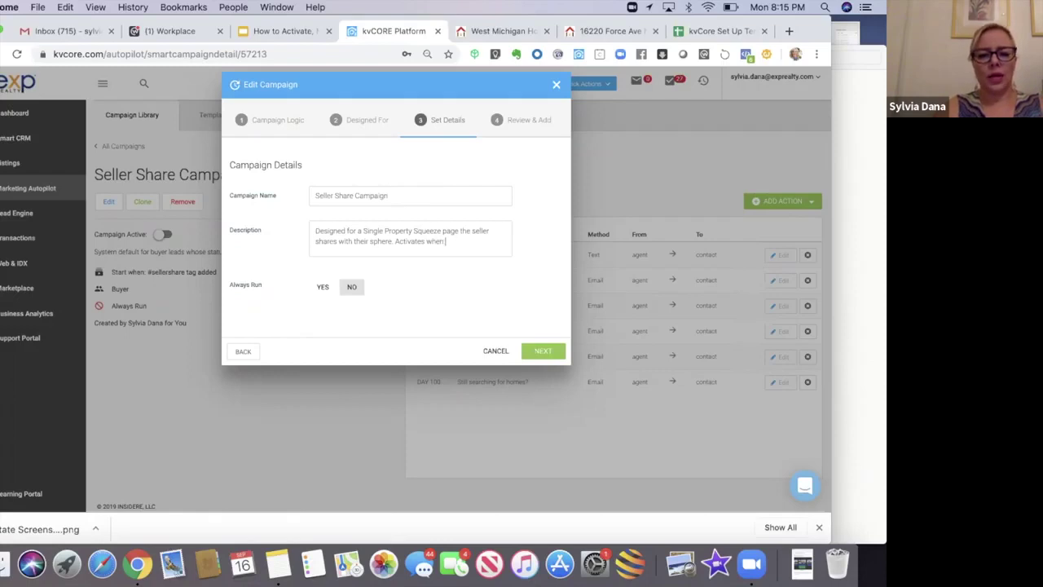
pyautogui.write(' #sellershare')
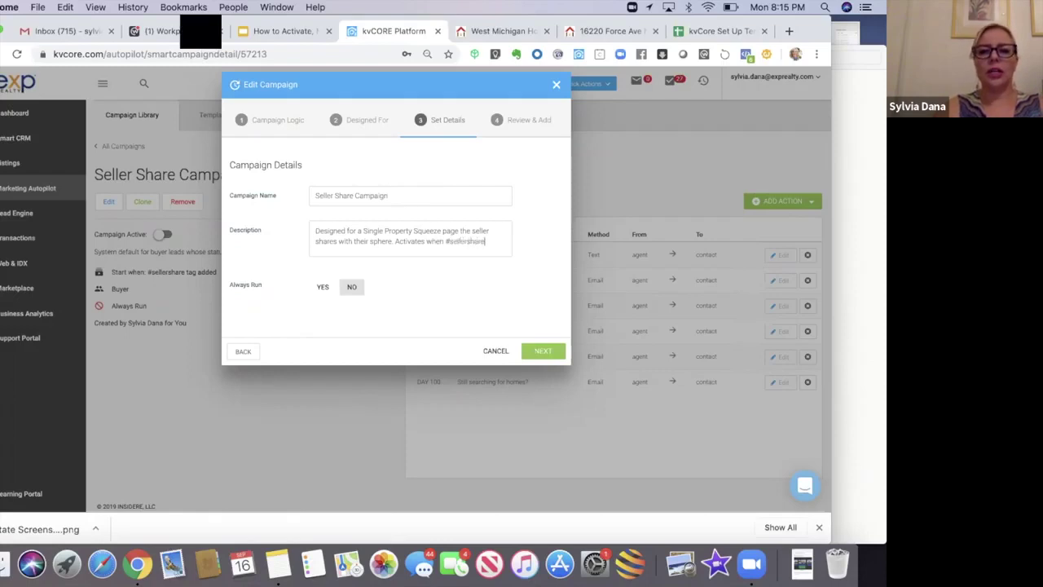
pyautogui.write(' tag added.')
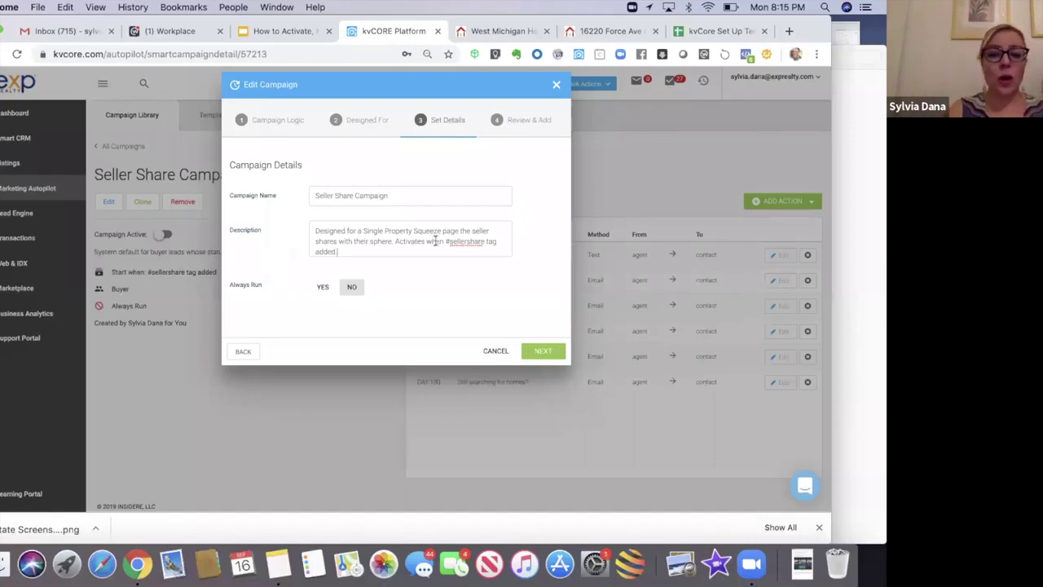
pyautogui.click(320, 289)
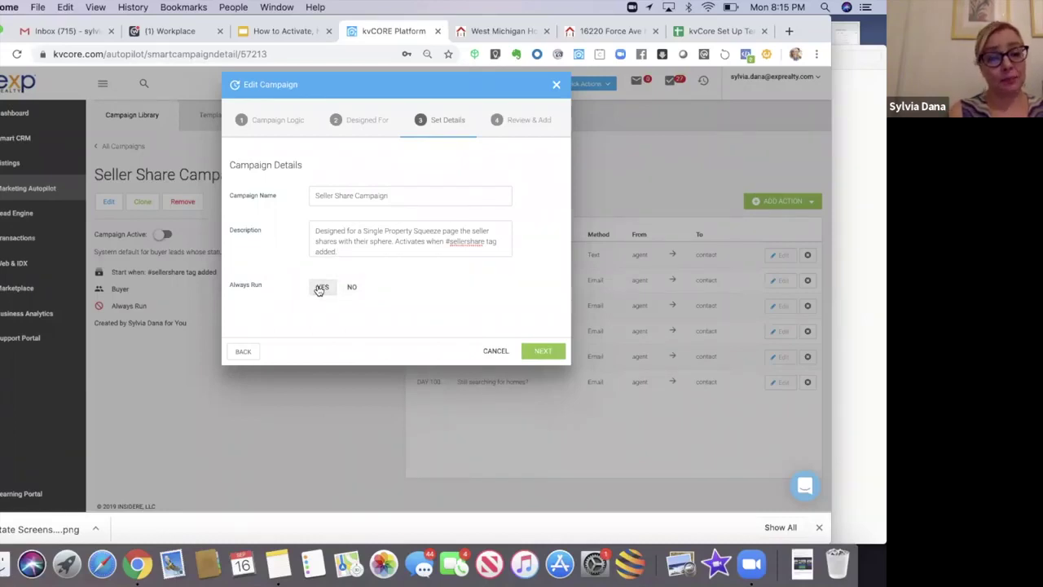
pyautogui.click(541, 351)
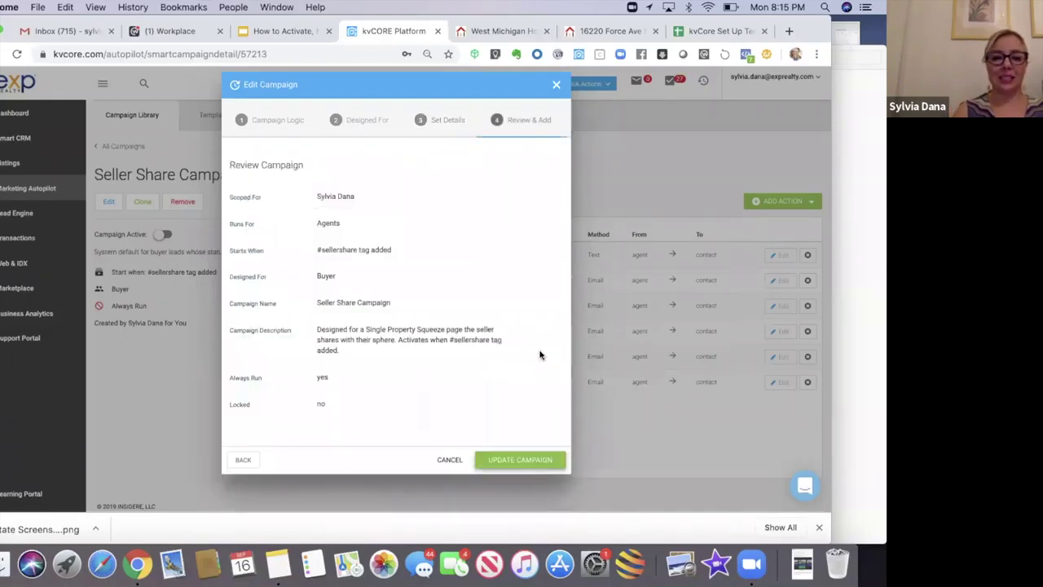
# Step: Save the Seller Share Campaign edits from the Review Campaign step
pyautogui.click(509, 459)
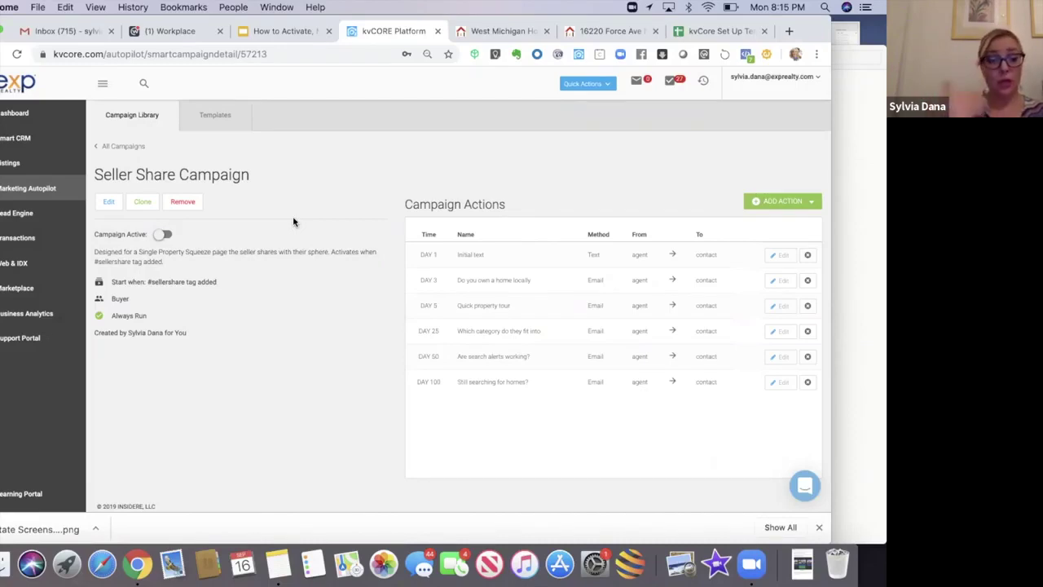
# Step: Go to Marketing Autopilot's smart campaigns library and show the Templates list
pyautogui.click(28, 188)
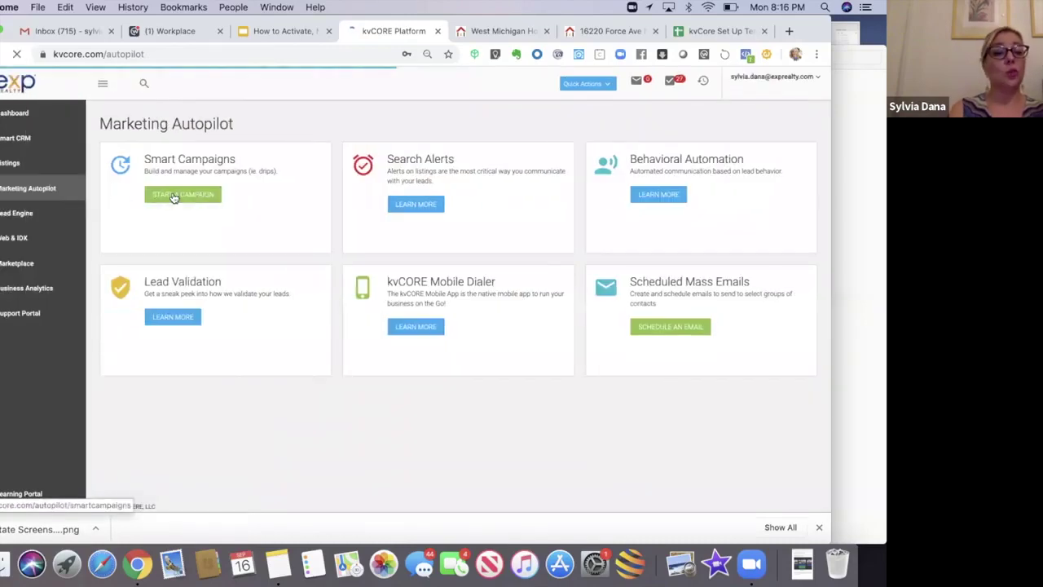
pyautogui.click(174, 196)
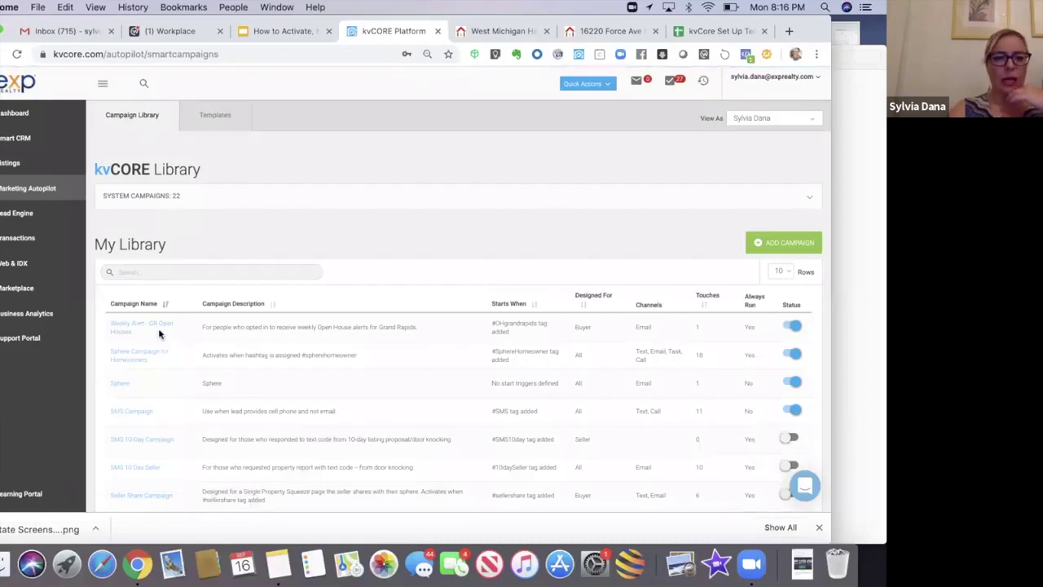
pyautogui.click(215, 117)
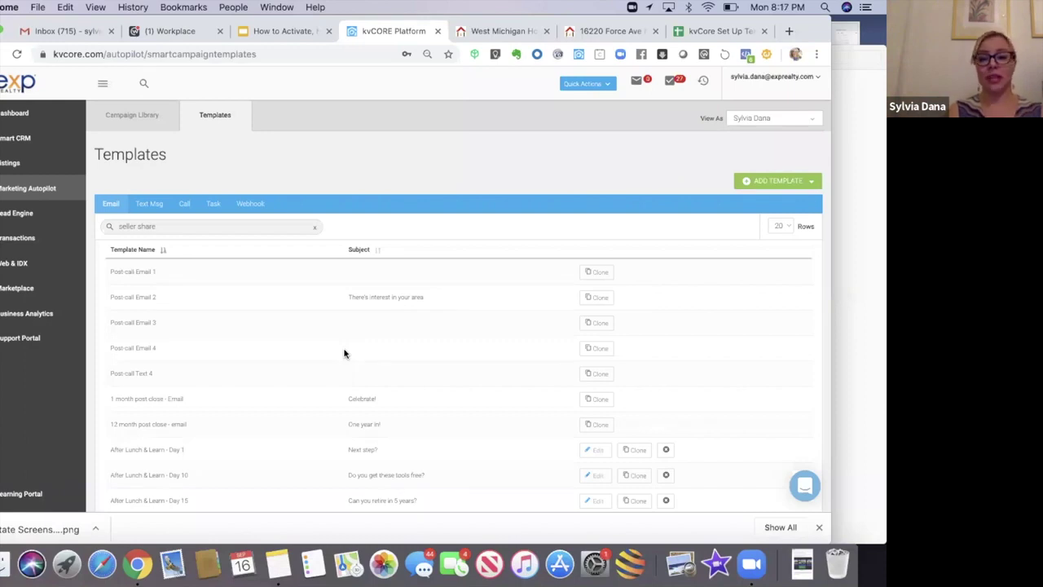
# Step: Add a new email template and begin its body with 'Hi'
pyautogui.click(766, 184)
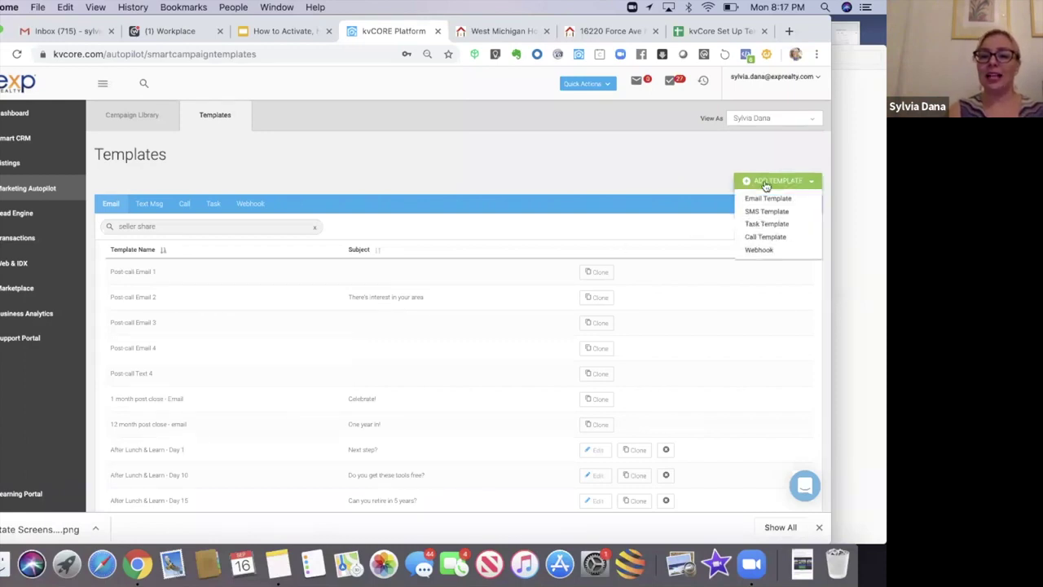
pyautogui.click(757, 198)
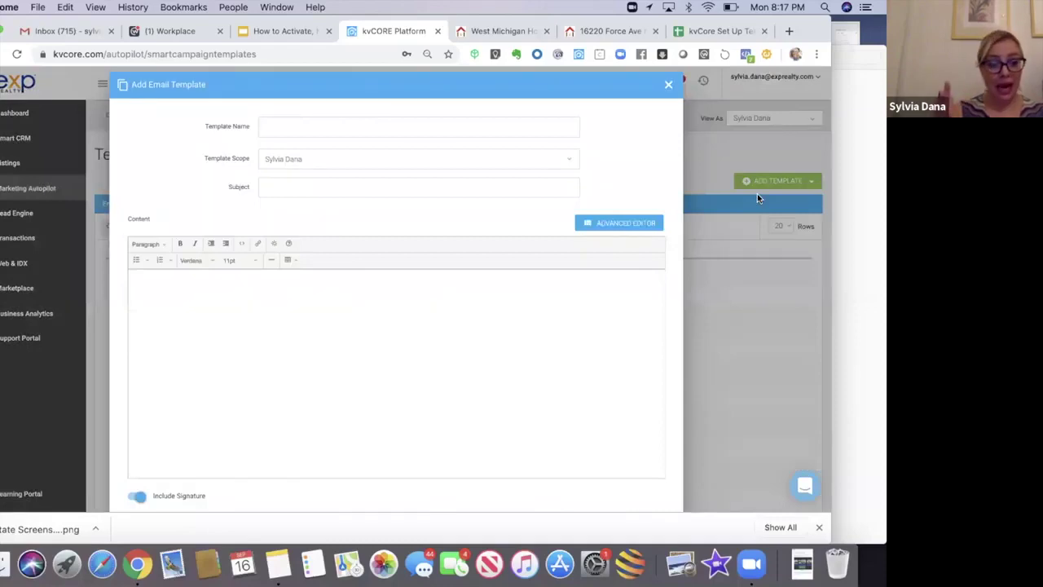
pyautogui.click(286, 295)
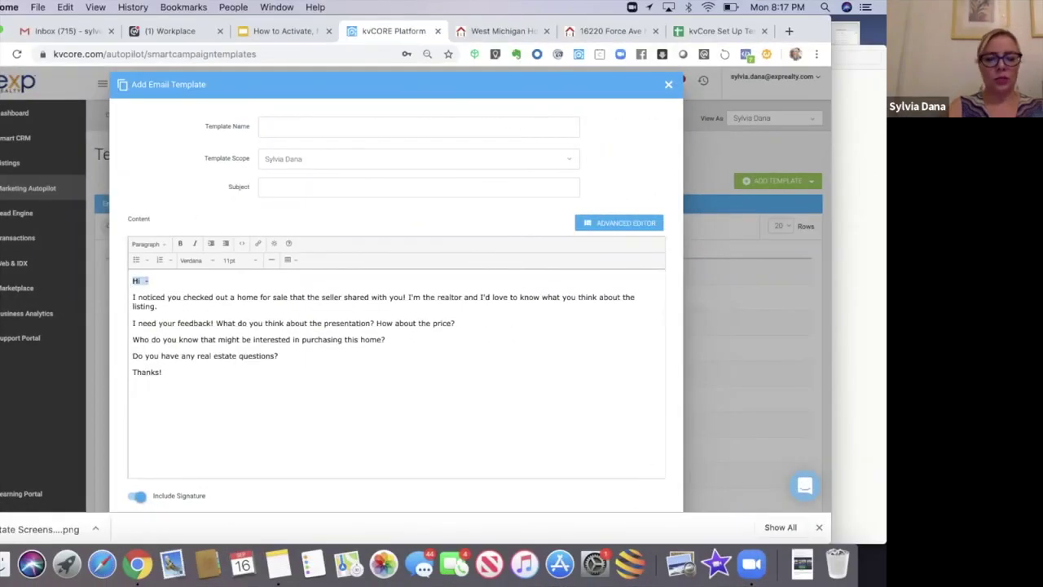
pyautogui.write('dff')
pyautogui.press('BackSpace')
pyautogui.press('BackSpace')
pyautogui.press('BackSpace')
pyautogui.write('Hi,')
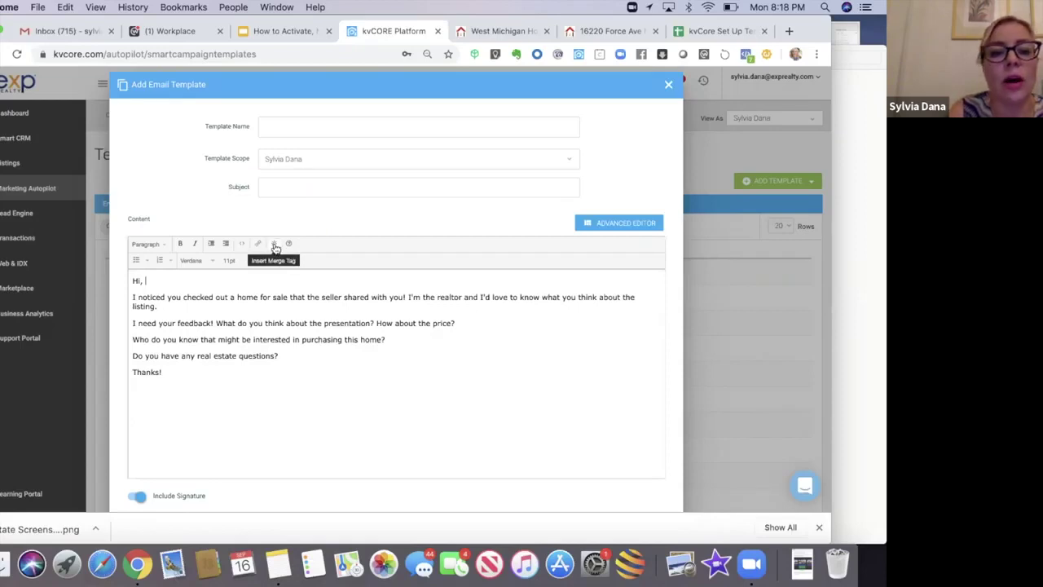
# Step: Insert the {first_name} merge field after 'Hi' and follow it with a dash
pyautogui.click(275, 244)
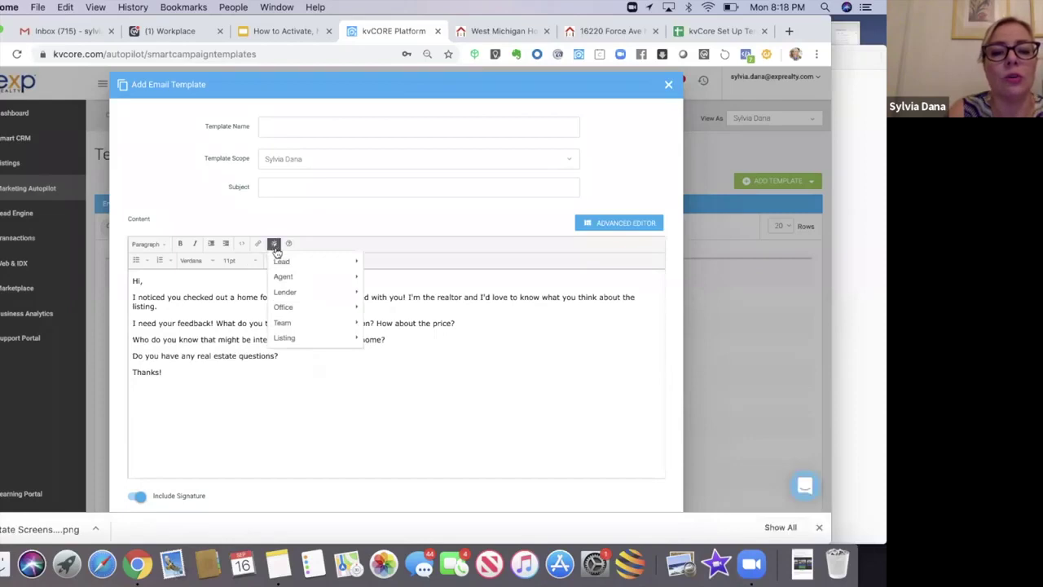
pyautogui.moveTo(279, 264)
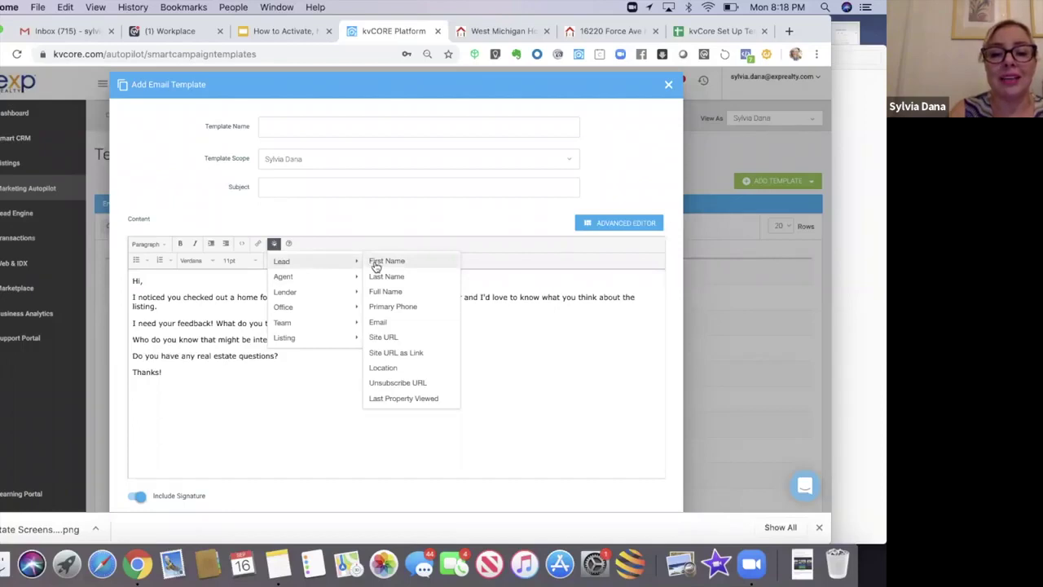
pyautogui.click(376, 261)
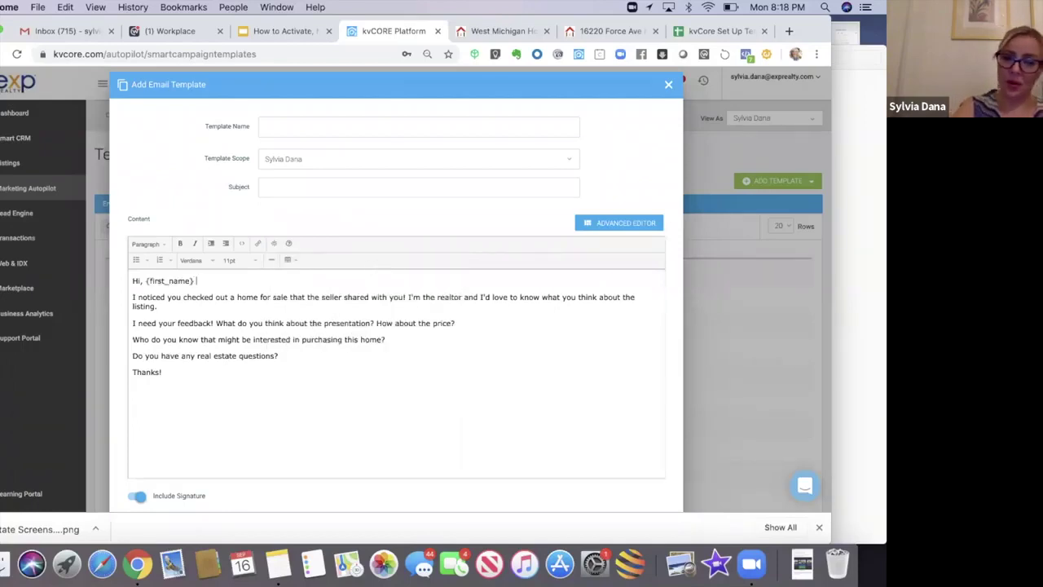
pyautogui.write('-')
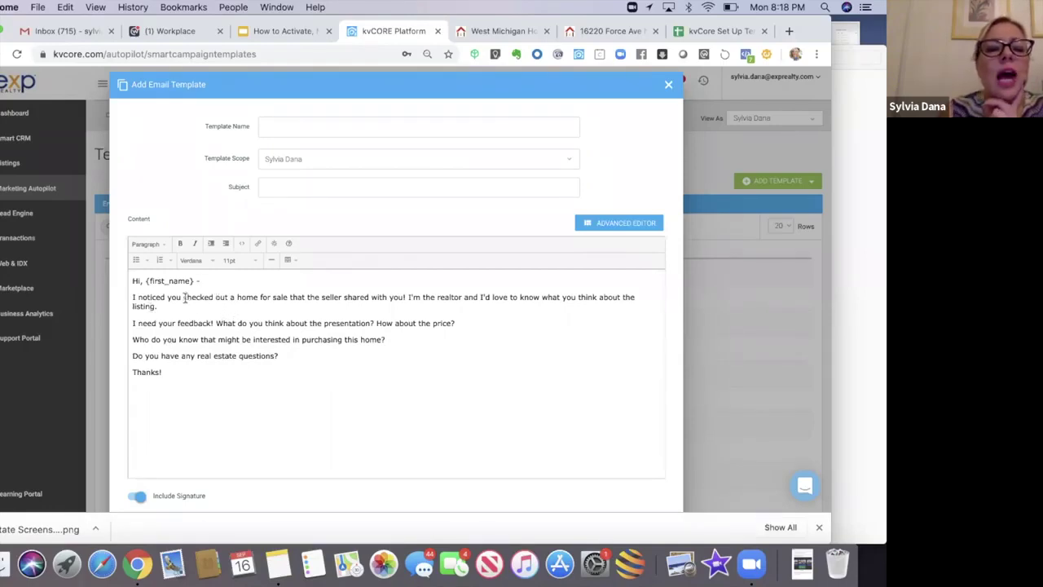
# Step: Reword the first sentence around your friend's listing on my website and add 'I'd love to be your real estate resource!'
pyautogui.moveTo(215, 298); pyautogui.dragTo(406, 298)
pyautogui.write("your freiend's listing on my website the other day(-:")
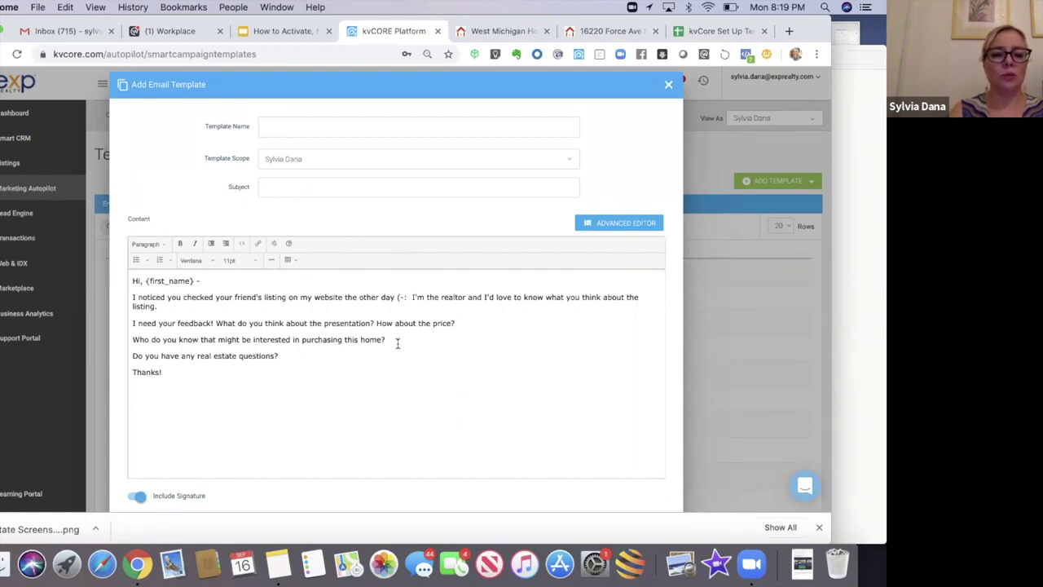
pyautogui.write("I'd love to be your real estate resource")
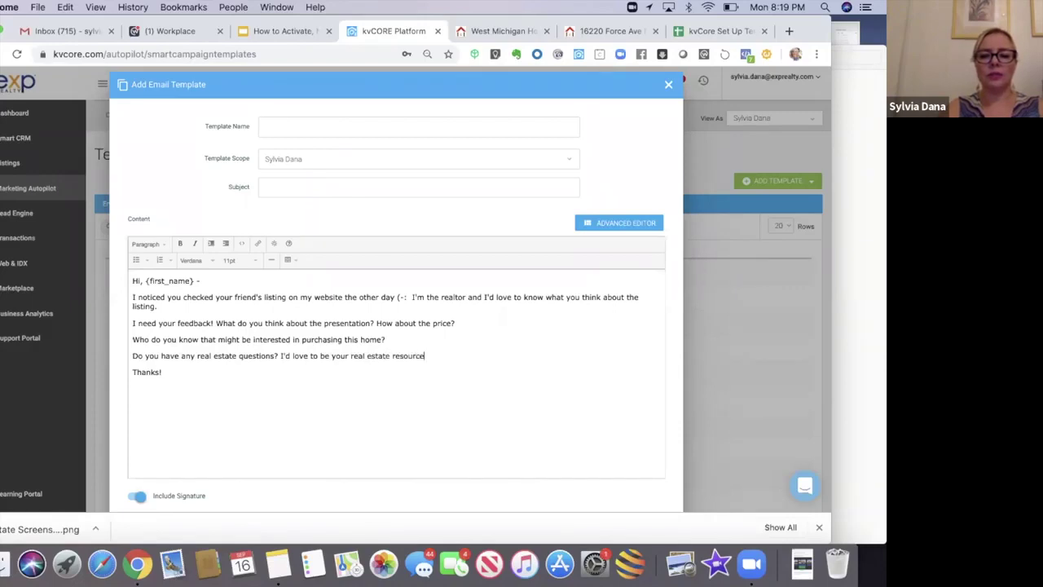
pyautogui.write('!')
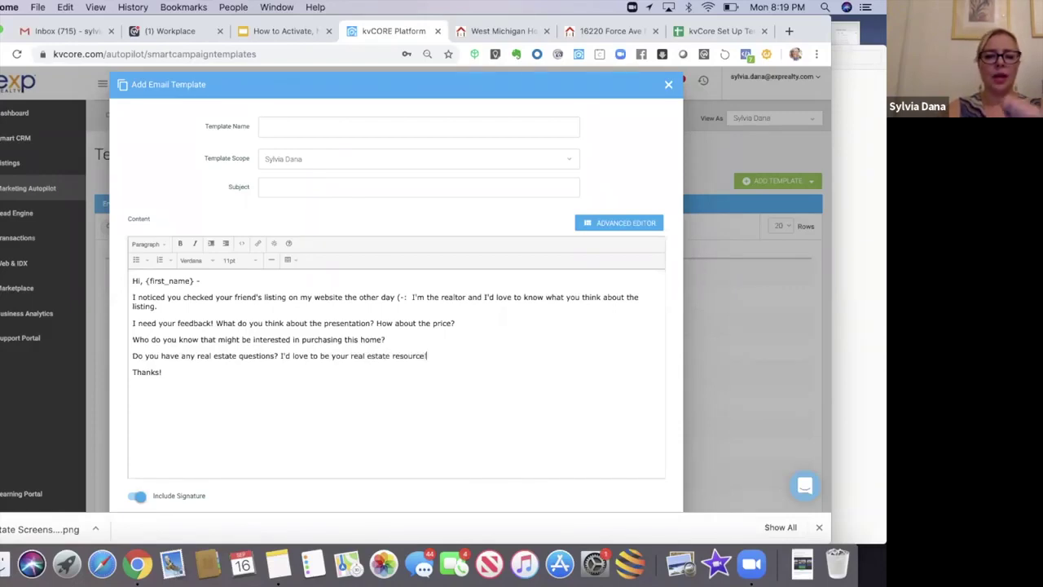
# Step: Change the sign-off to 'Thank you!' and add 'P.S. I look forward to hearing back from you.'
pyautogui.tripleClick(132, 373)
pyautogui.press('BackSpace')
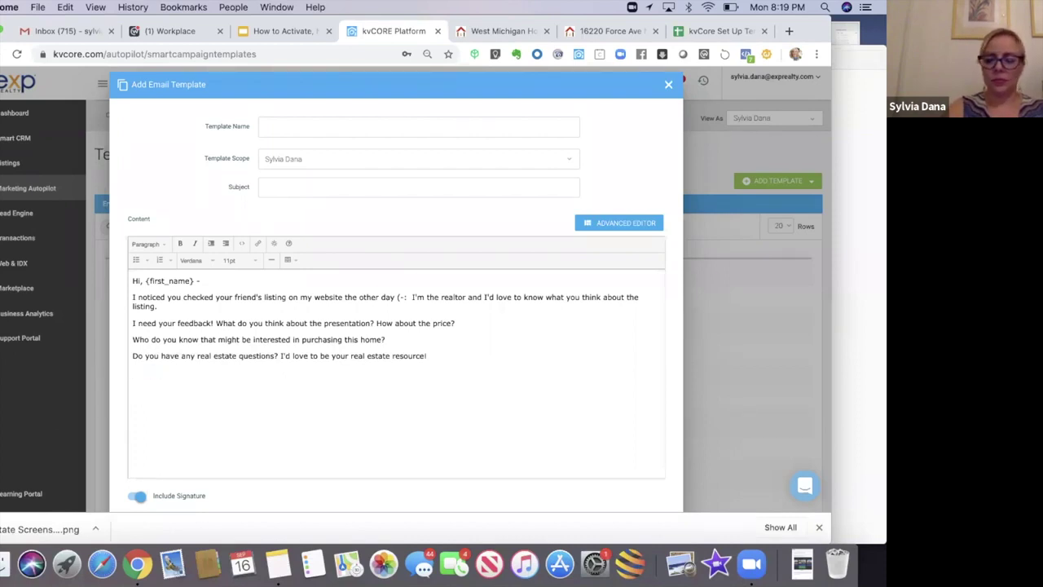
pyautogui.write('Thank you')
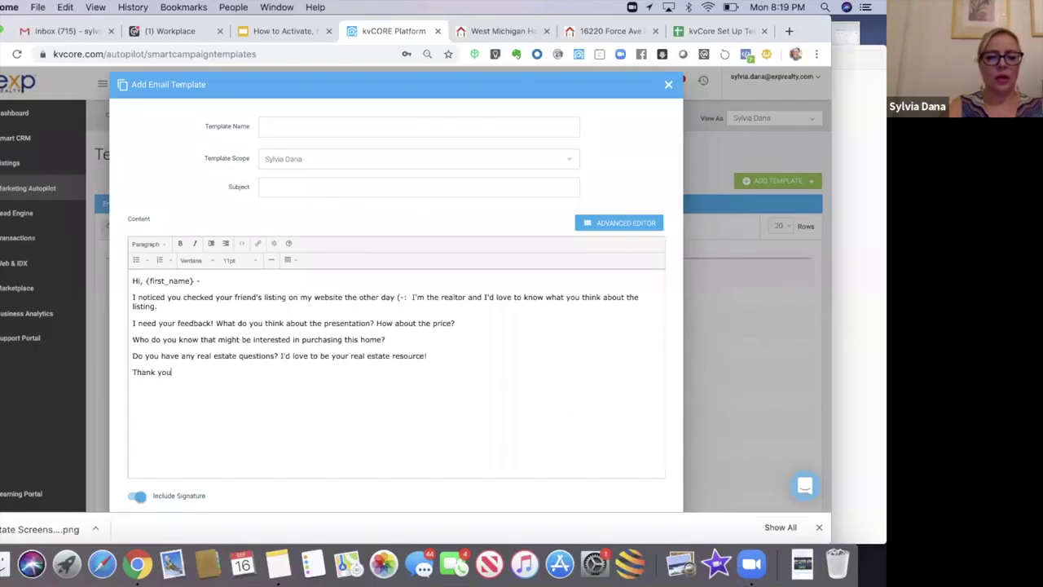
pyautogui.write('!')
pyautogui.press('Return')
pyautogui.write('P.S. I look forward to hearing back from you.')
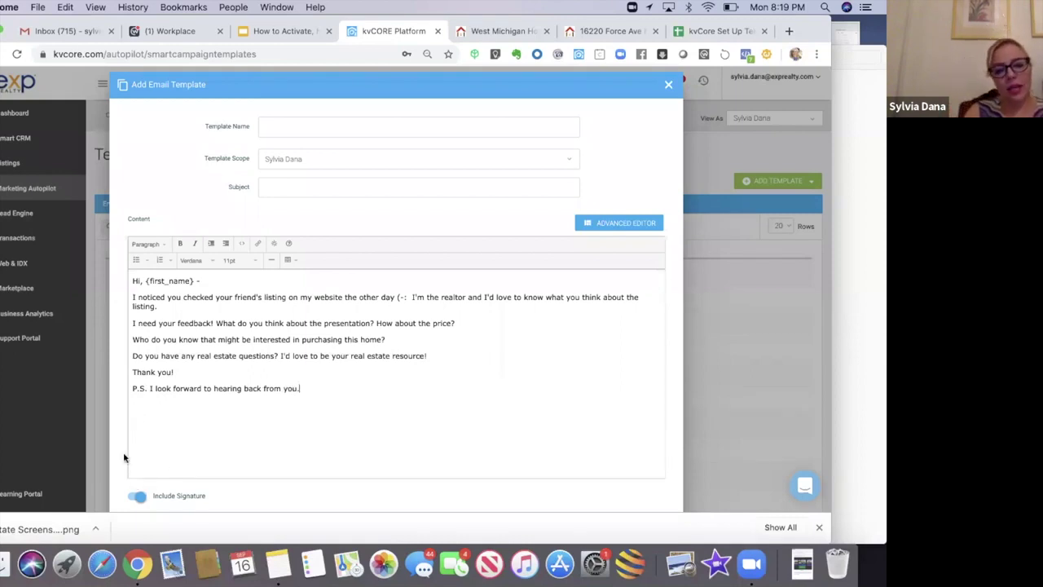
pyautogui.scroll(-1, 122, 457)
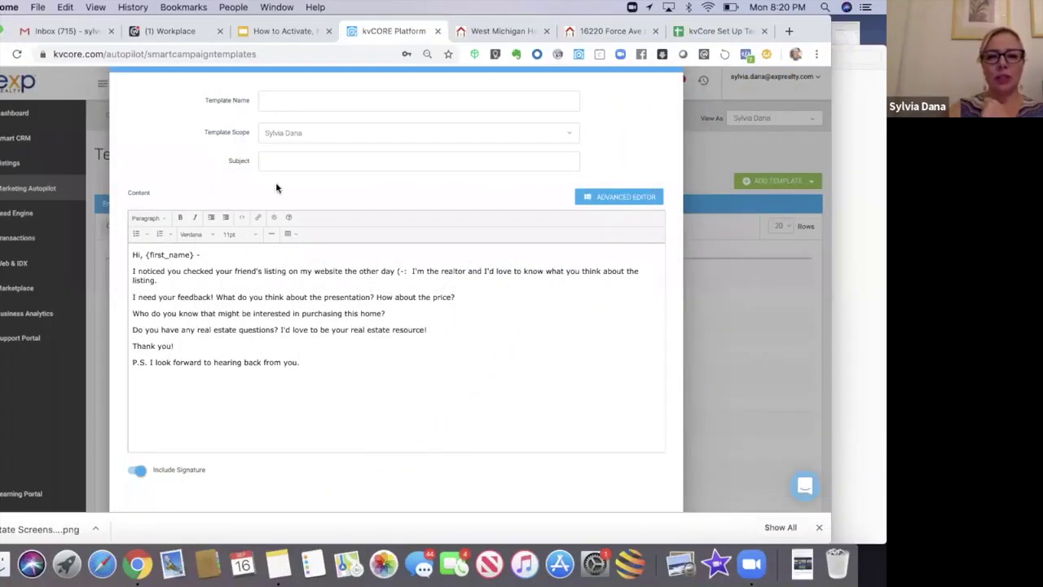
# Step: Enter the subject 'About your friend's real estate listing (-:'
pyautogui.click(276, 160)
pyautogui.write('About your friend')
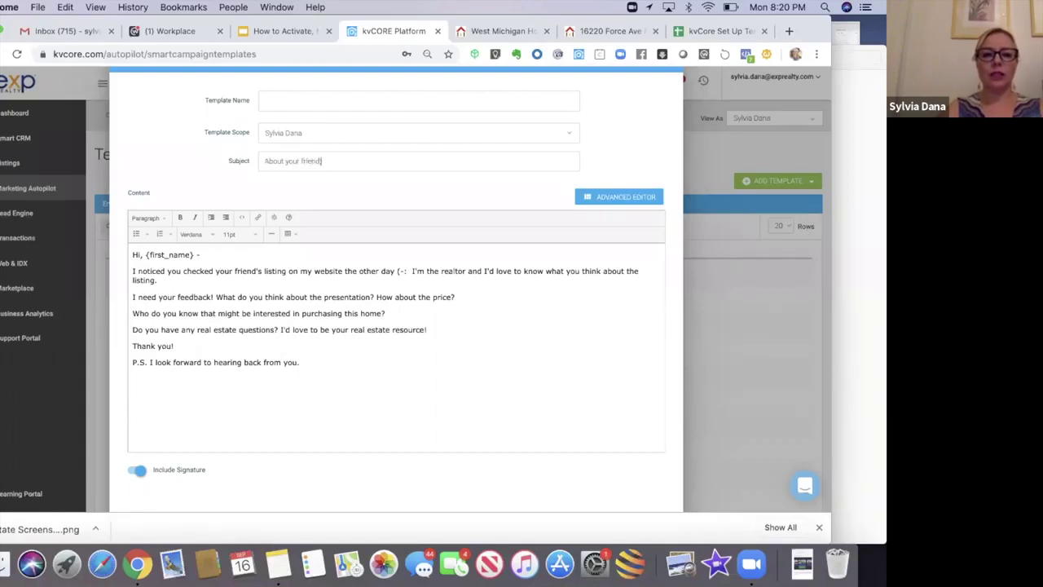
pyautogui.write("'s real estsate")
pyautogui.press('BackSpace')
pyautogui.press('BackSpace')
pyautogui.press('BackSpace')
pyautogui.press('BackSpace')
pyautogui.write('ate listing')
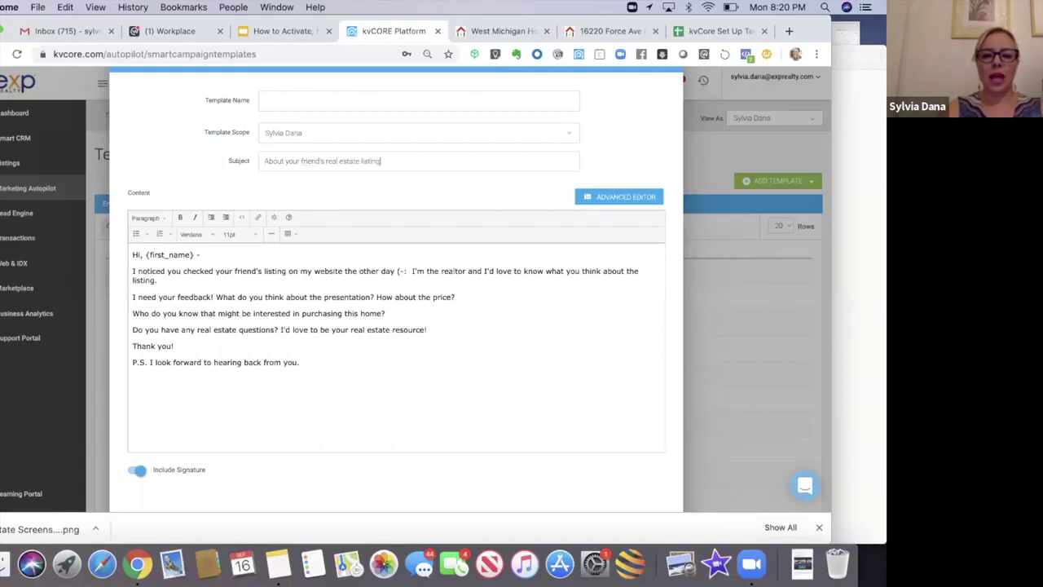
pyautogui.write(' (-:')
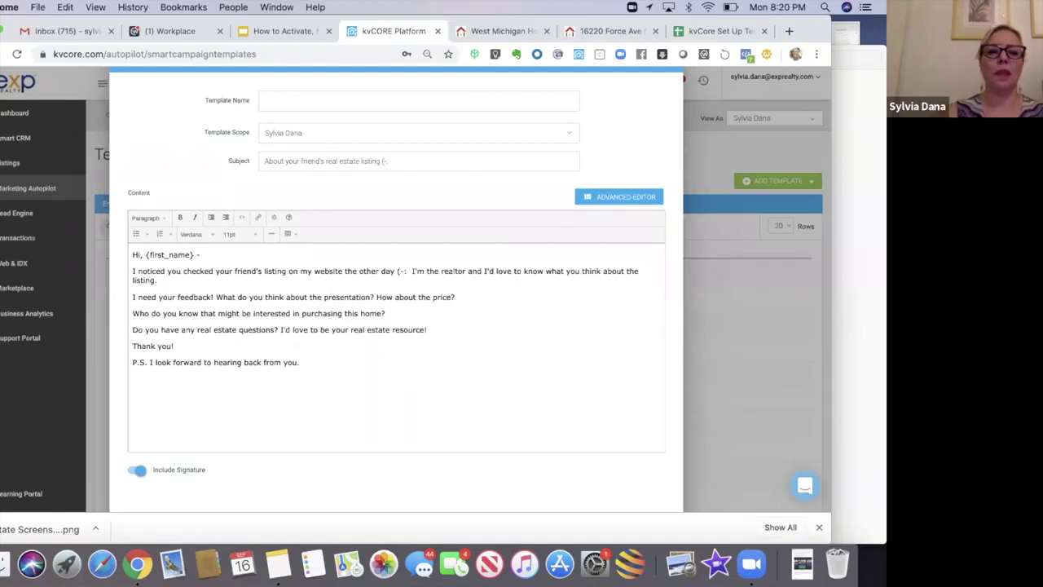
# Step: Name the template 'Seller Share Intro Email' and save it
pyautogui.click(293, 100)
pyautogui.write('Sell')
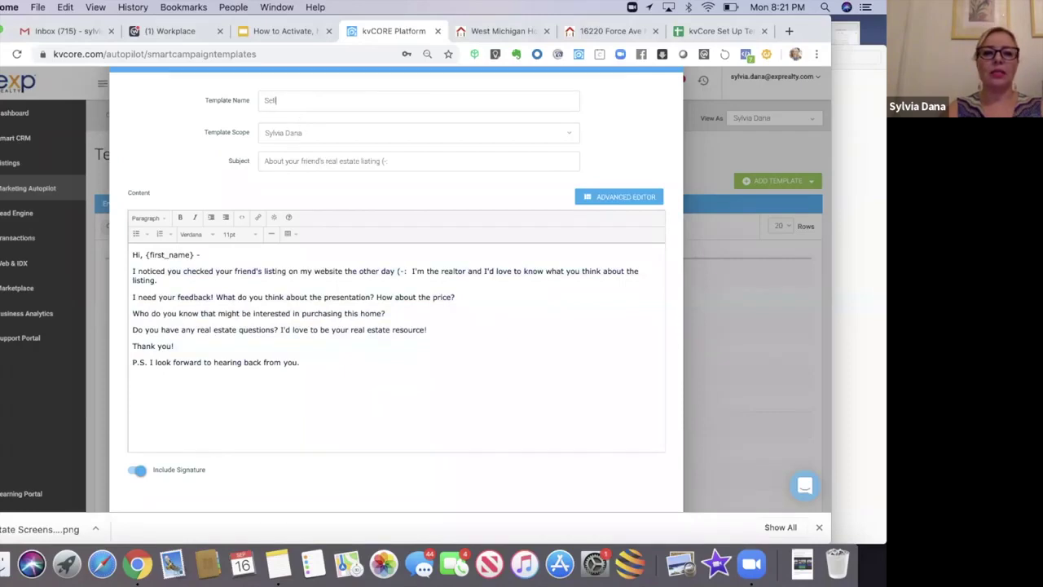
pyautogui.write('er Share In')
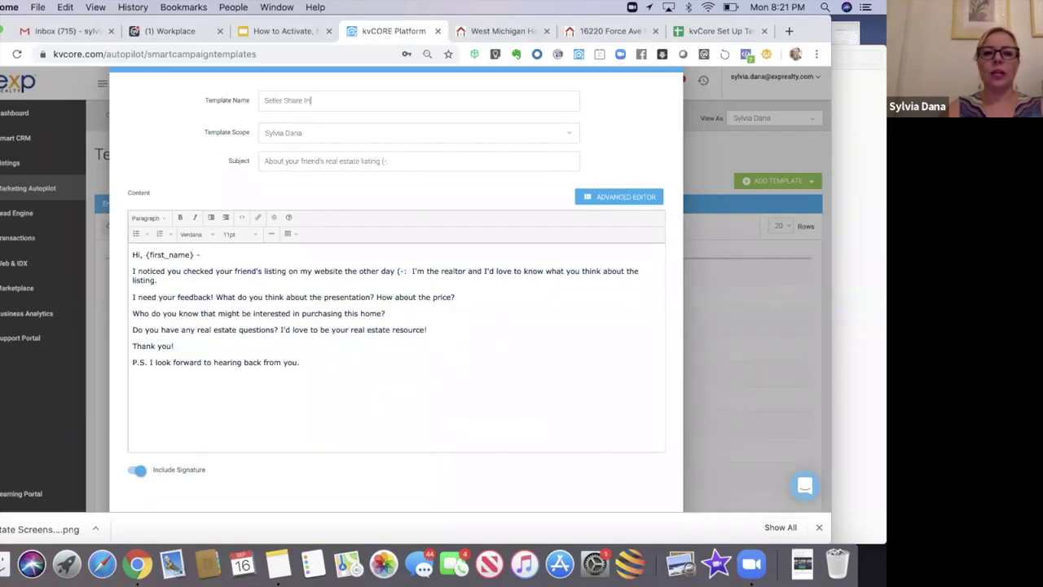
pyautogui.write('tro.Email')
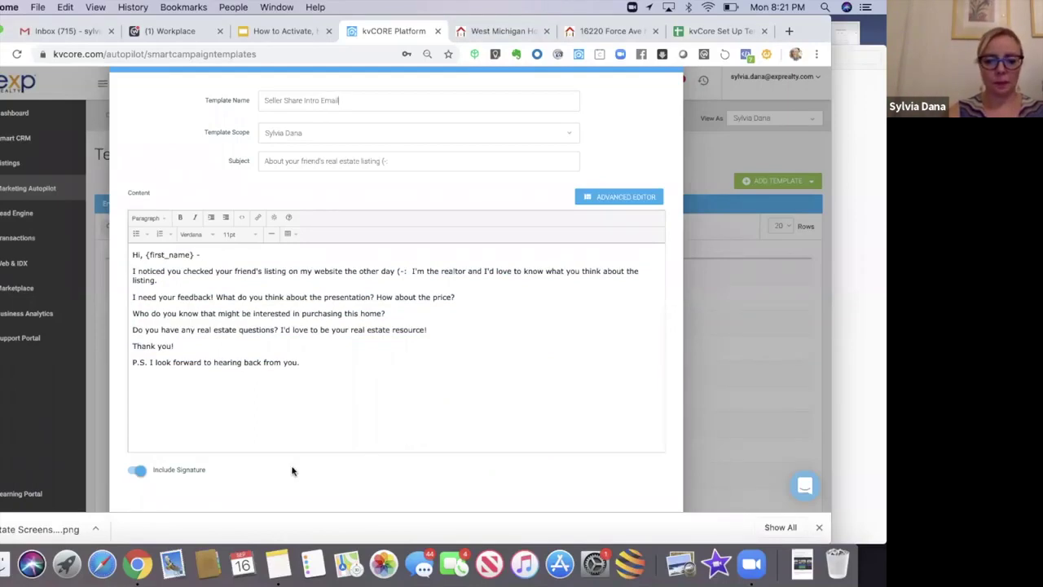
pyautogui.scroll(-1, 293, 471)
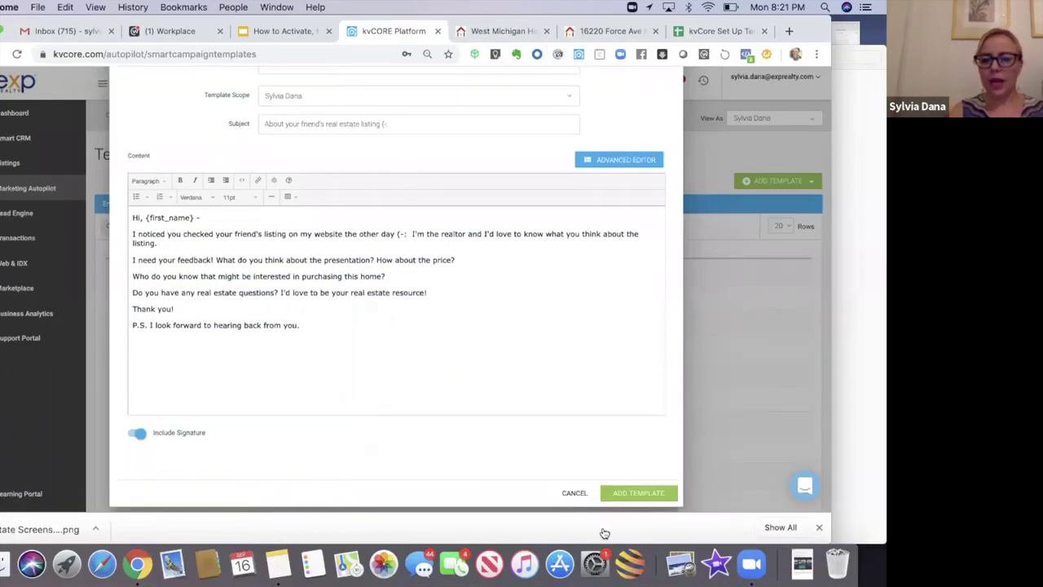
pyautogui.click(625, 498)
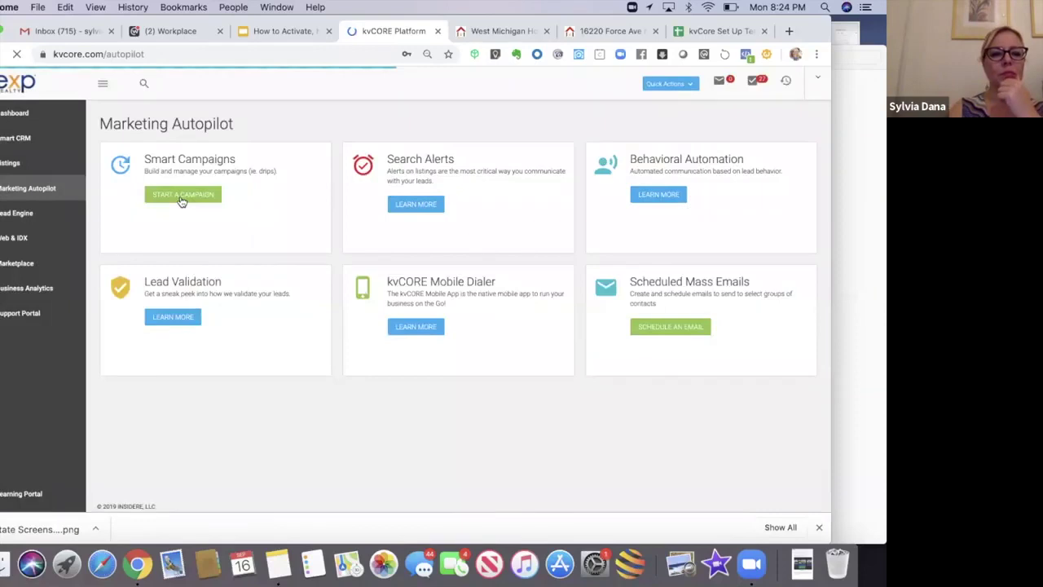
# Step: Find the Seller Share Campaign by searching 'seller' and edit its Day 1 Initial text action
pyautogui.click(181, 196)
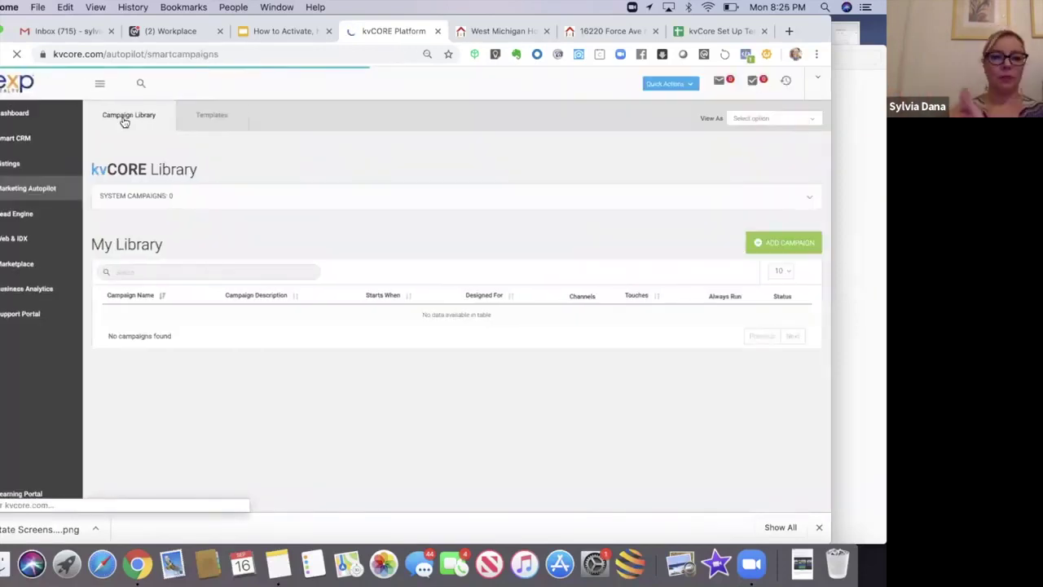
pyautogui.click(131, 271)
pyautogui.write('seller')
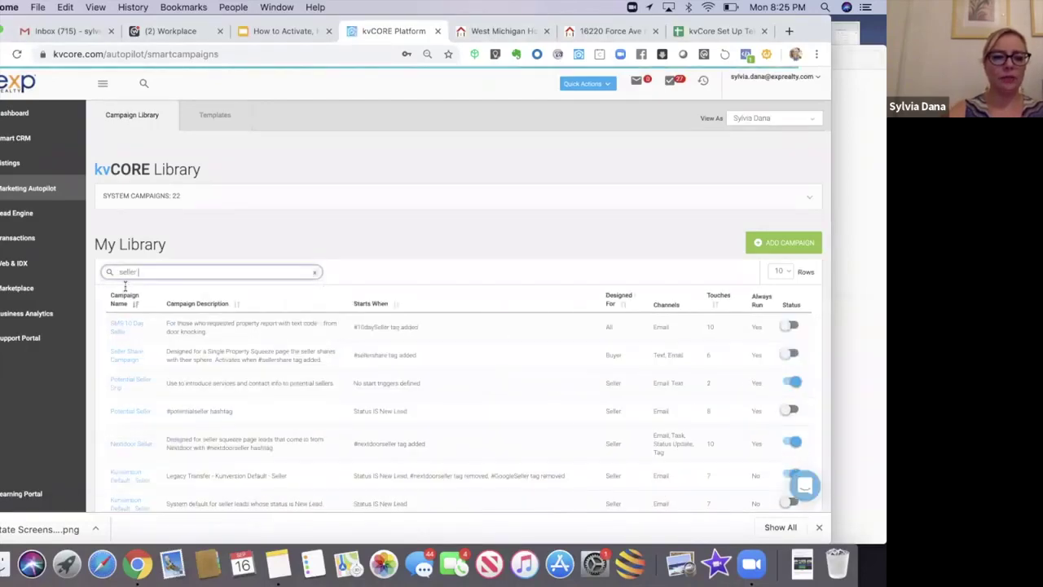
pyautogui.click(122, 352)
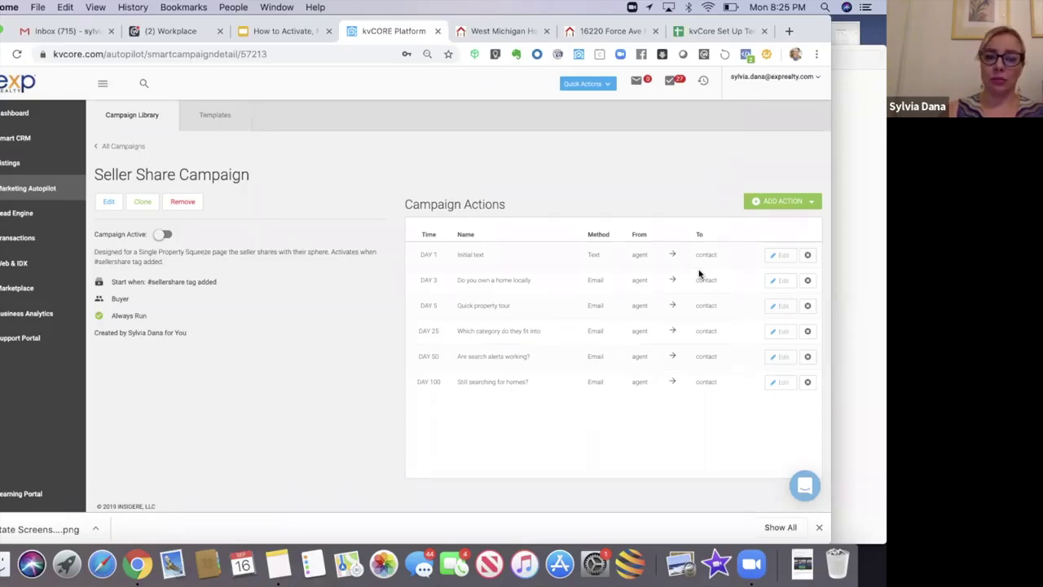
pyautogui.click(777, 257)
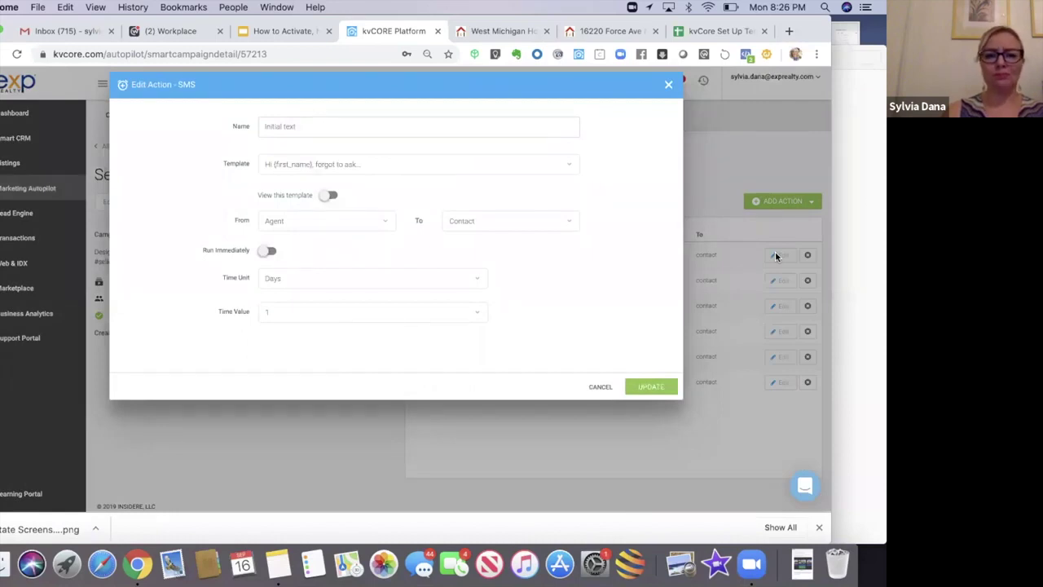
pyautogui.click(569, 170)
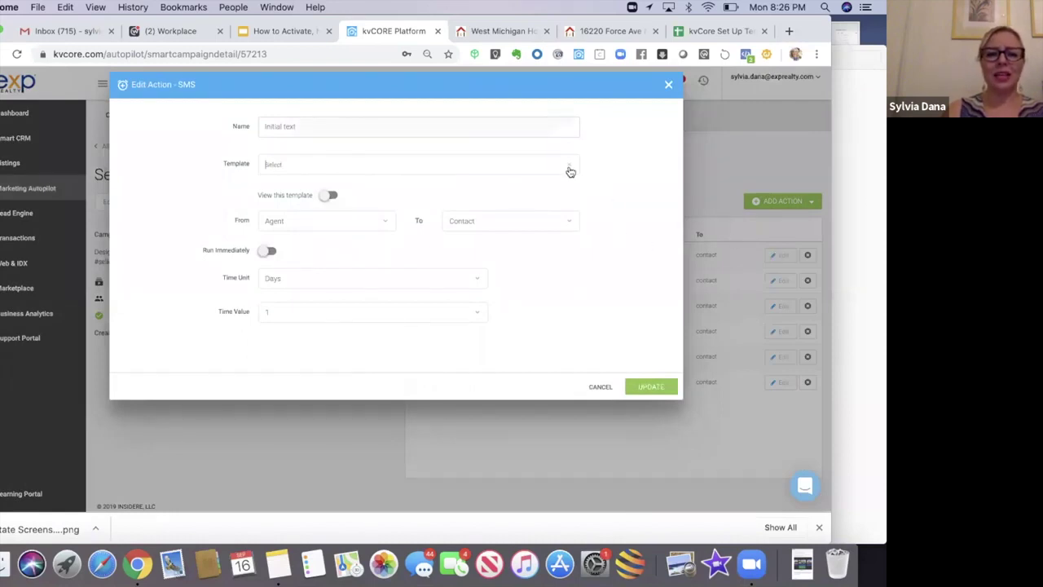
pyautogui.click(606, 160)
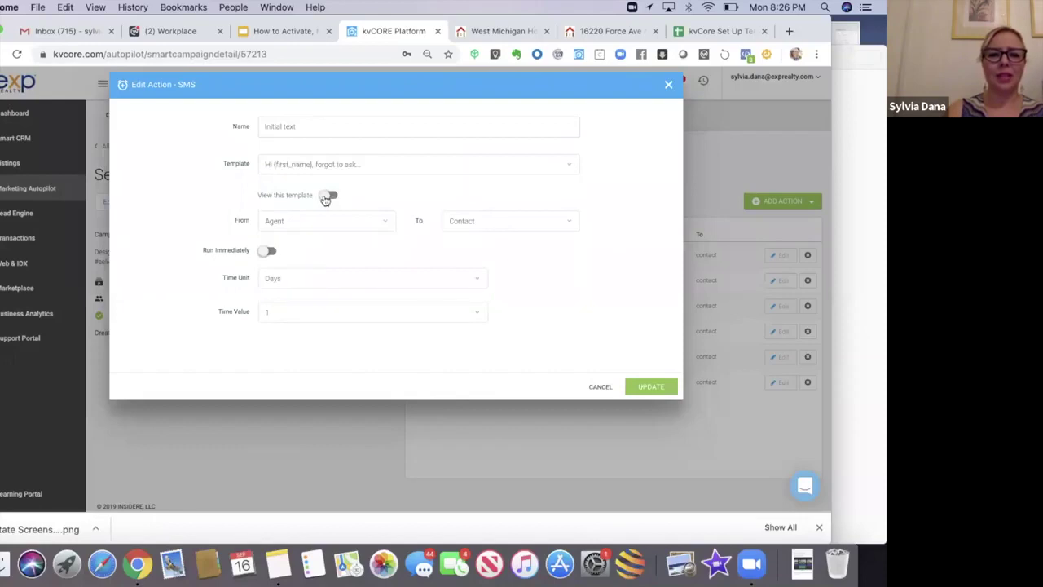
pyautogui.click(327, 197)
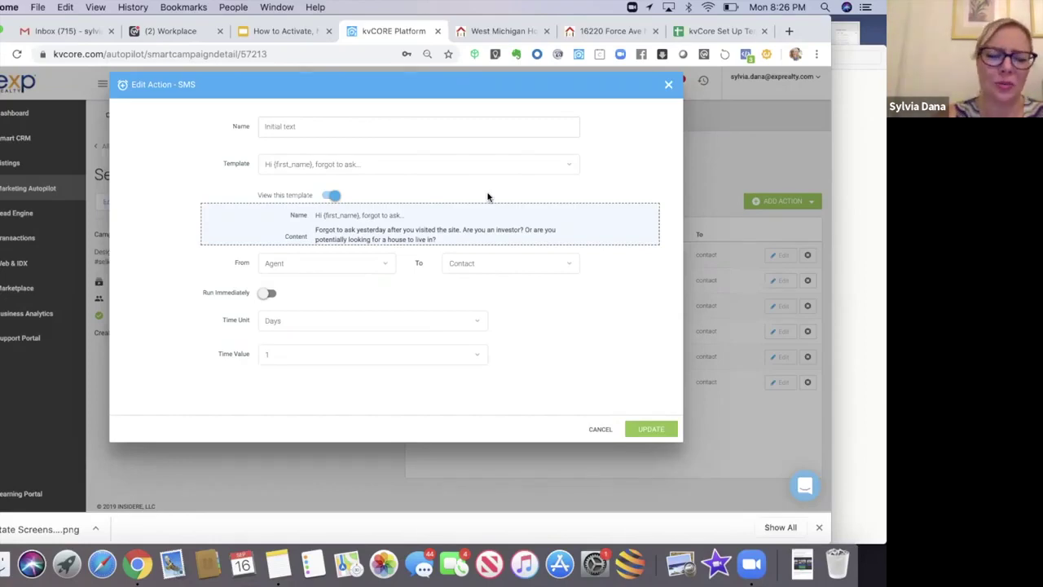
pyautogui.click(669, 85)
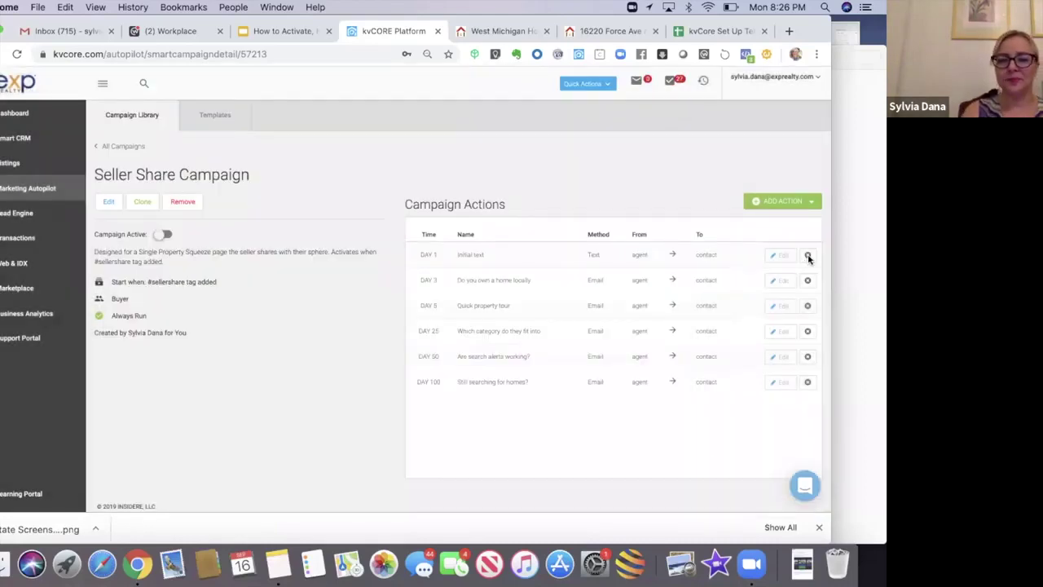
# Step: Delete the DAY 1 Initial text action from the Seller Share Campaign
pyautogui.click(807, 255)
pyautogui.click(377, 346)
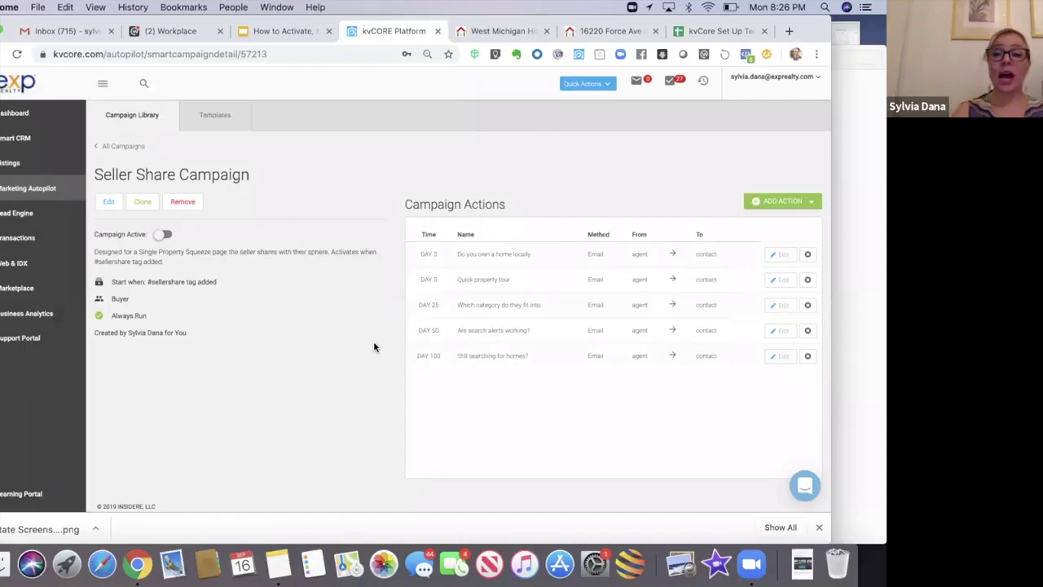
pyautogui.click(762, 204)
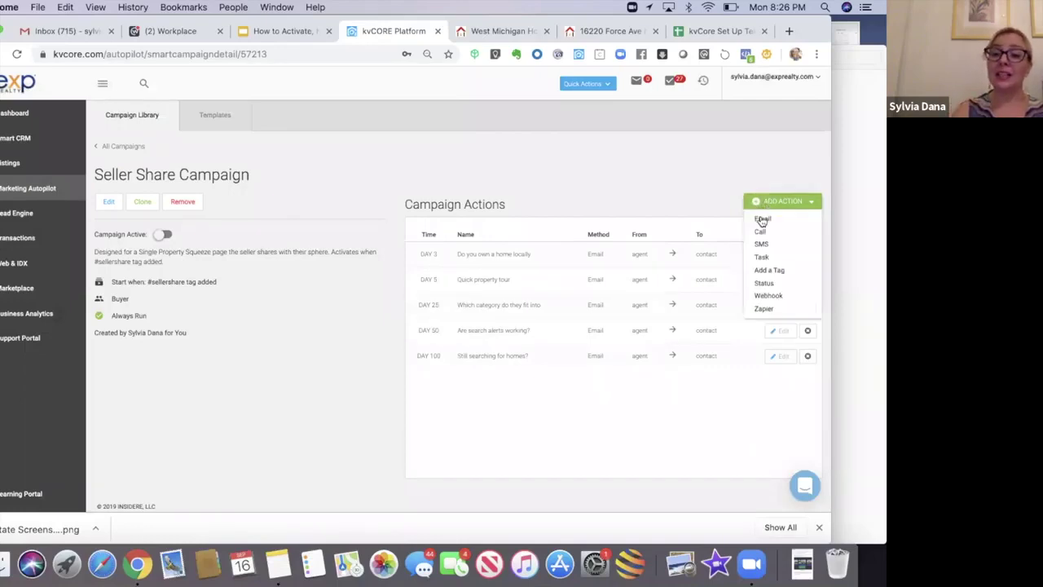
# Step: Start a new email action using the Seller Share Intro Email template and preview it
pyautogui.click(761, 220)
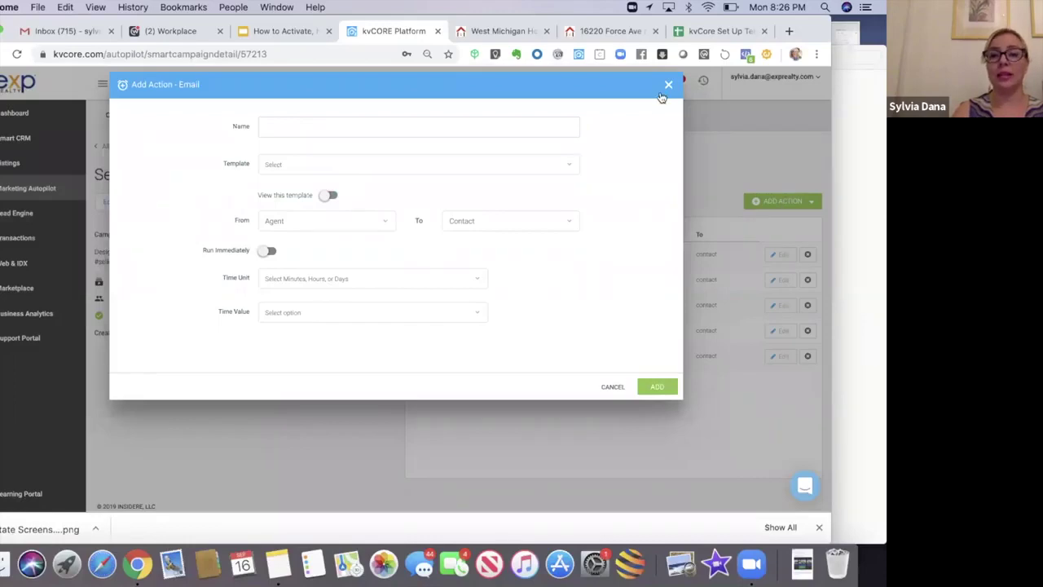
pyautogui.click(667, 85)
pyautogui.click(766, 201)
pyautogui.click(763, 220)
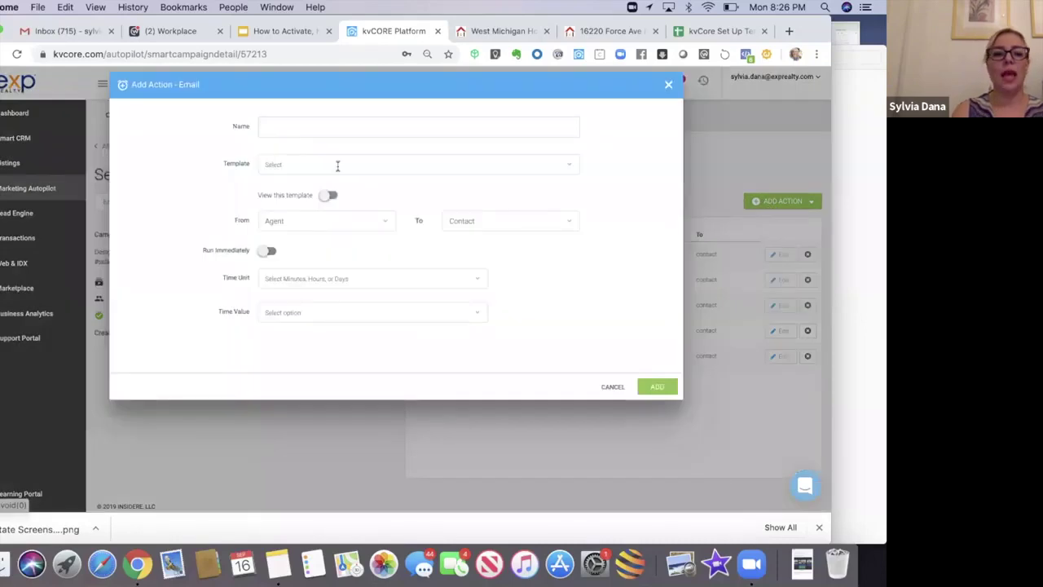
pyautogui.click(304, 161)
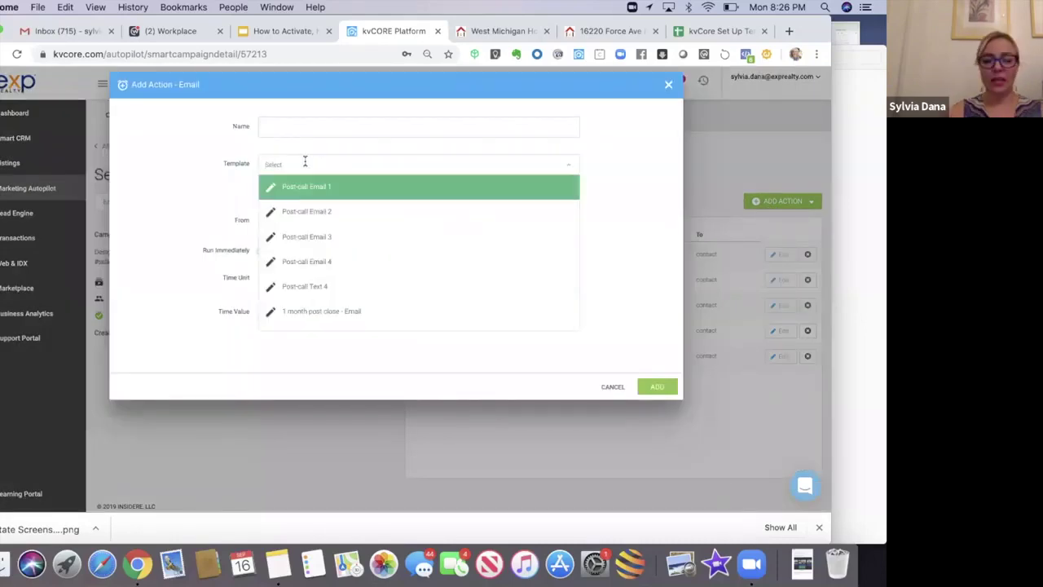
pyautogui.write('seller shar')
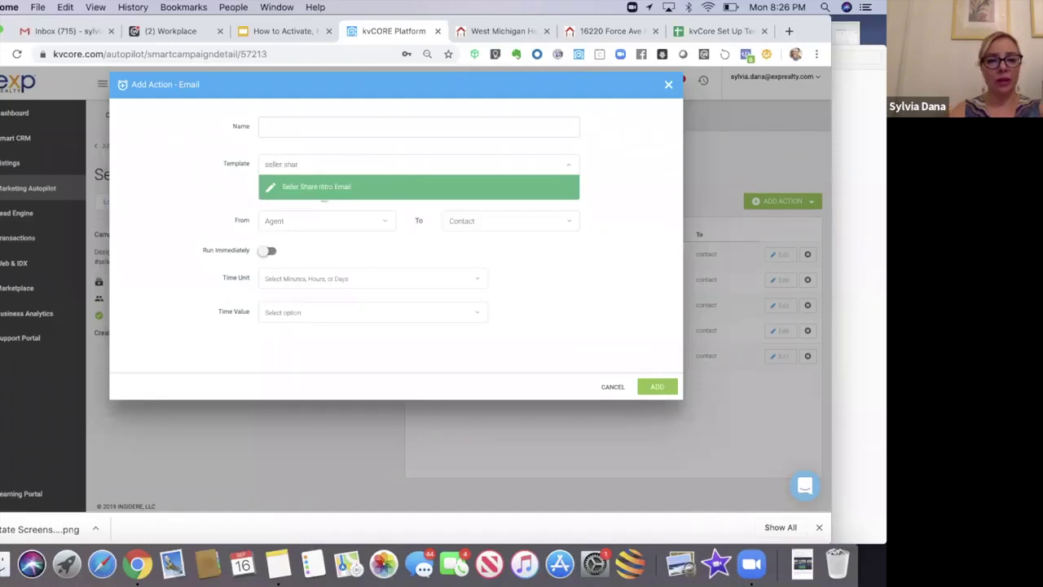
pyautogui.click(304, 192)
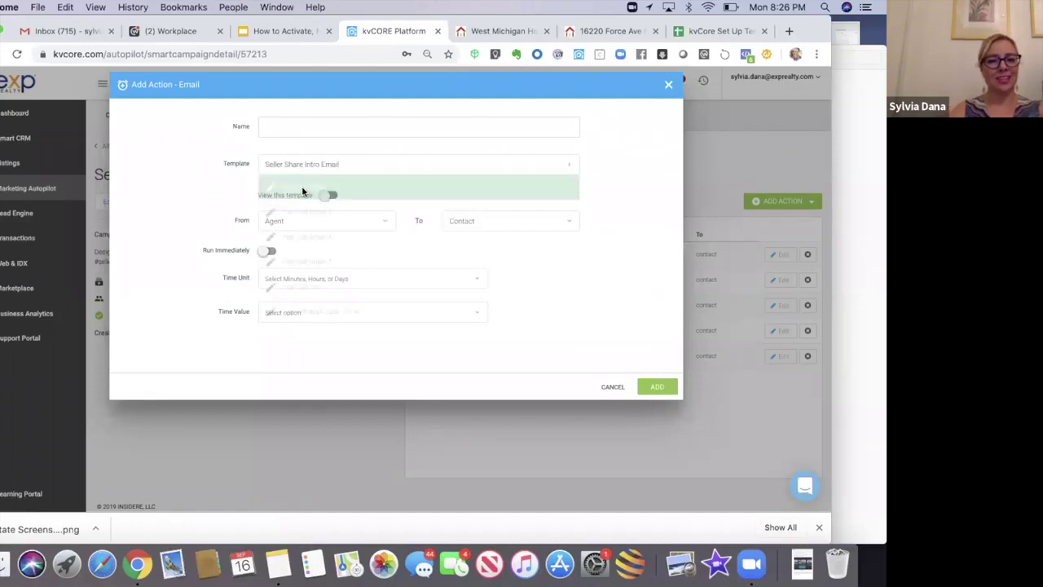
pyautogui.click(328, 196)
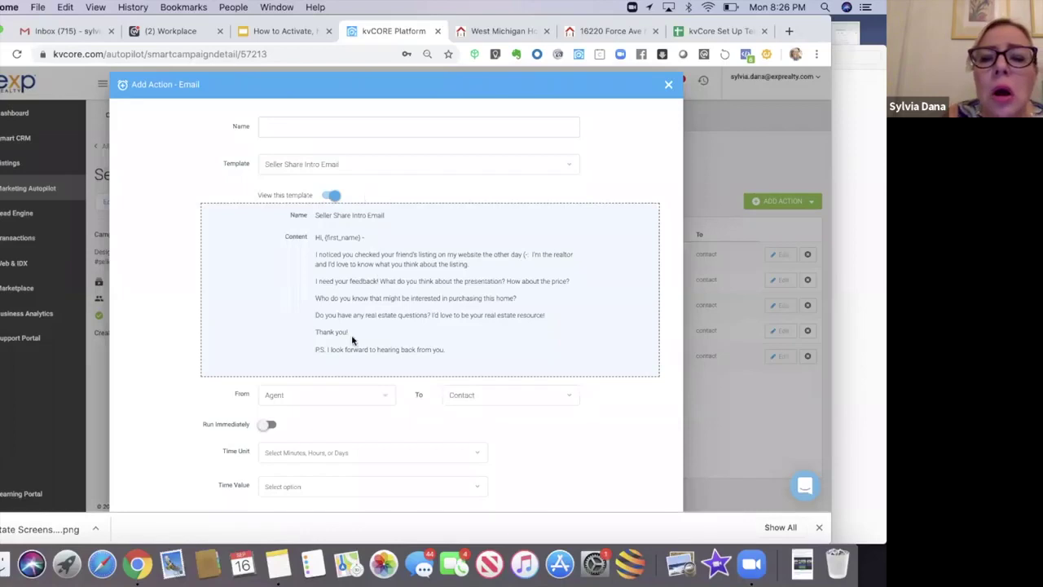
# Step: Name the email action 'Seller Share Intro Email'
pyautogui.click(303, 130)
pyautogui.write('S')
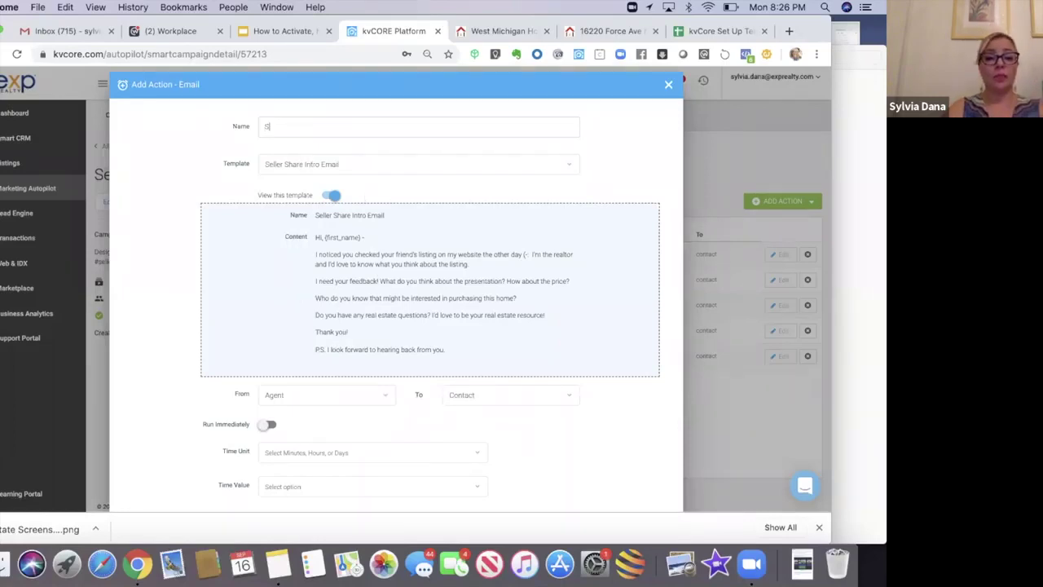
pyautogui.write('eller Share Intro Email')
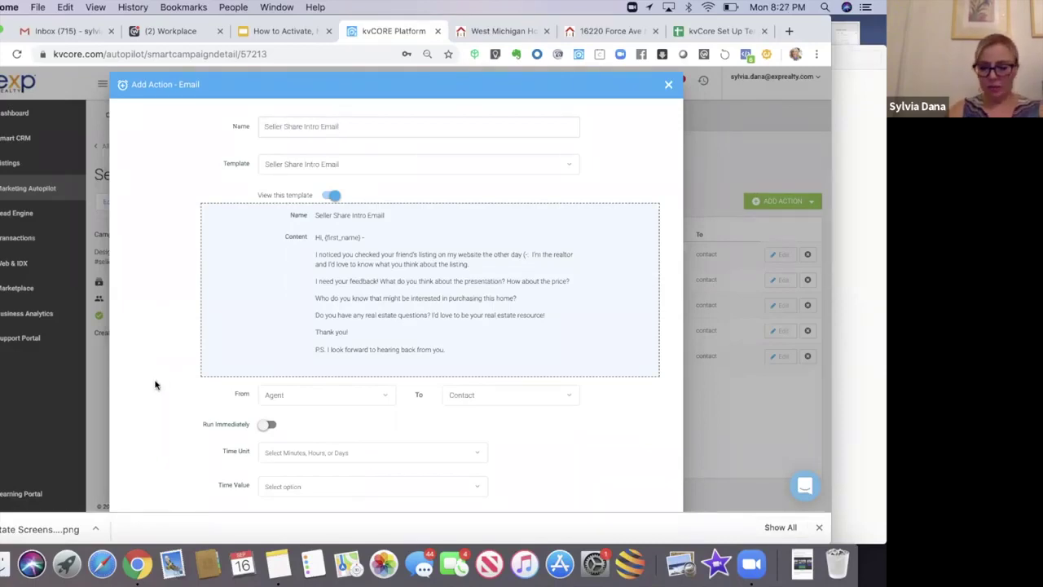
pyautogui.scroll(-3, 155, 384)
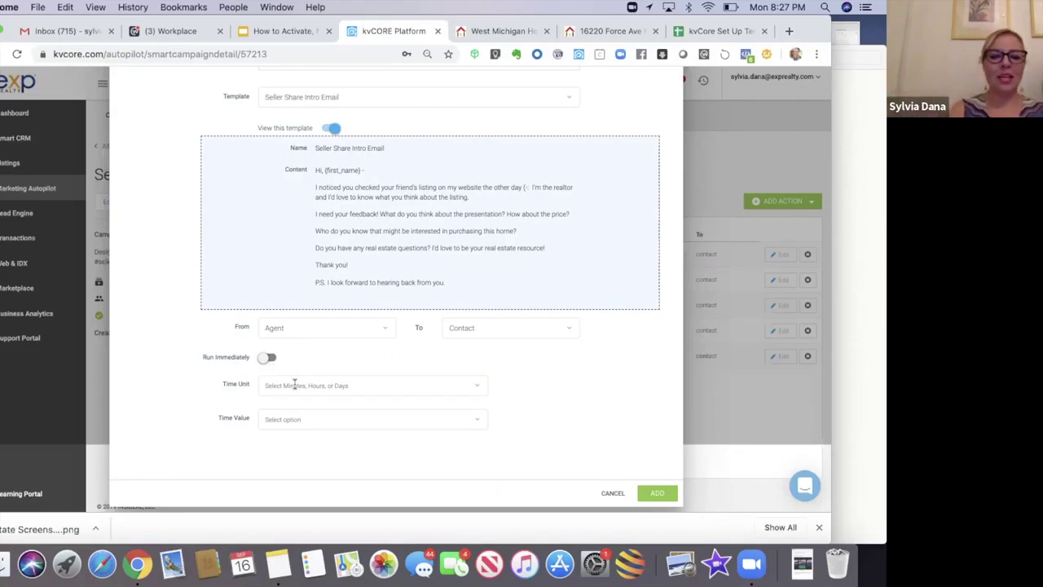
# Step: Set the email's delay to 1 day and add it to the campaign
pyautogui.click(294, 385)
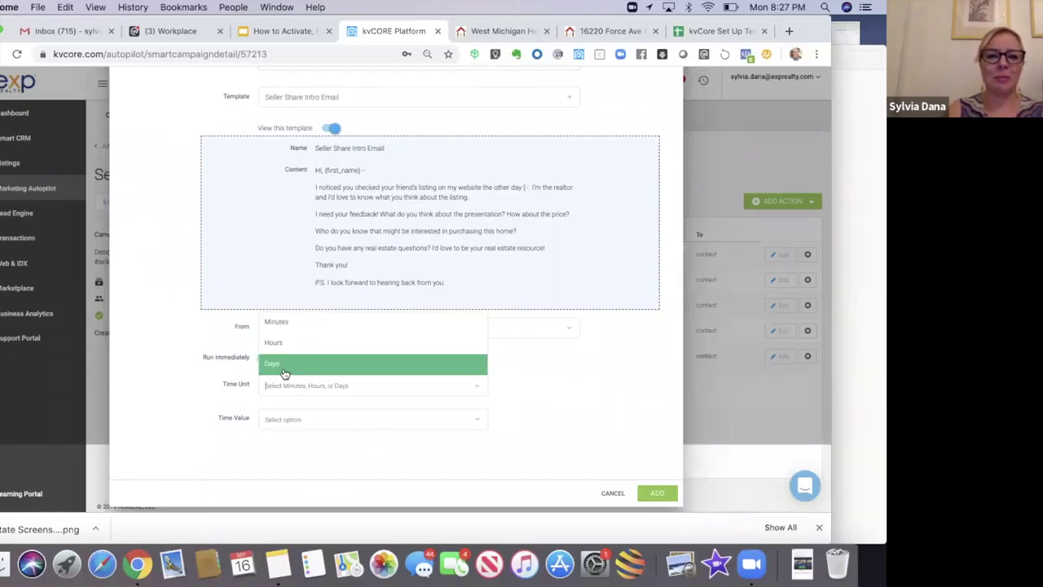
pyautogui.click(284, 366)
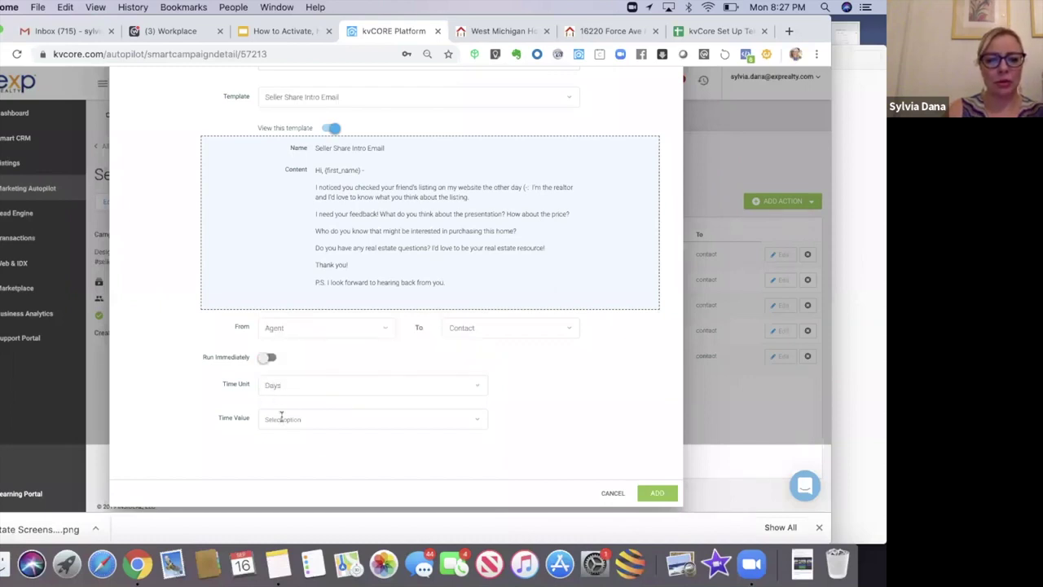
pyautogui.click(281, 417)
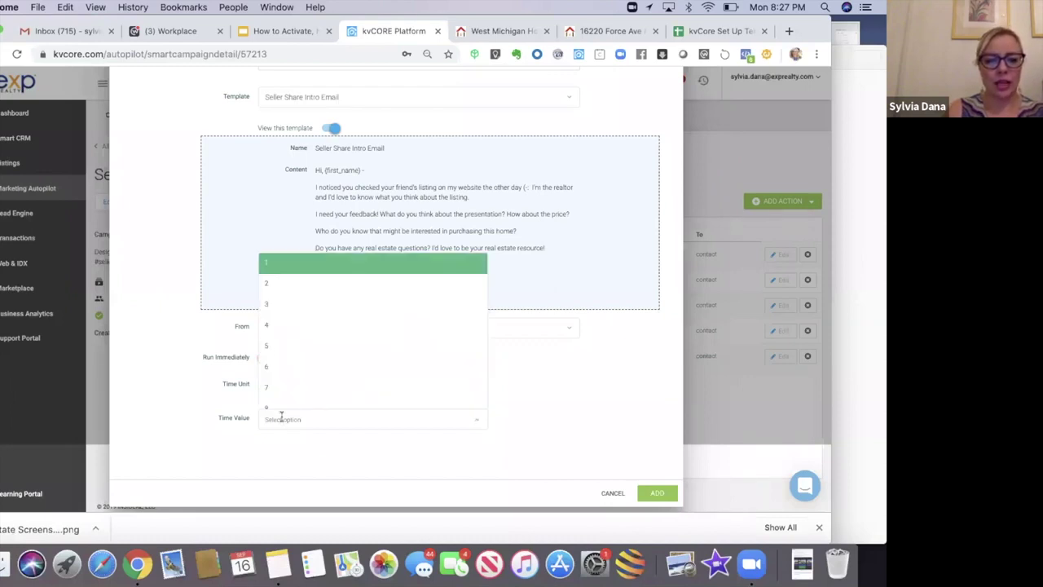
pyautogui.click(266, 270)
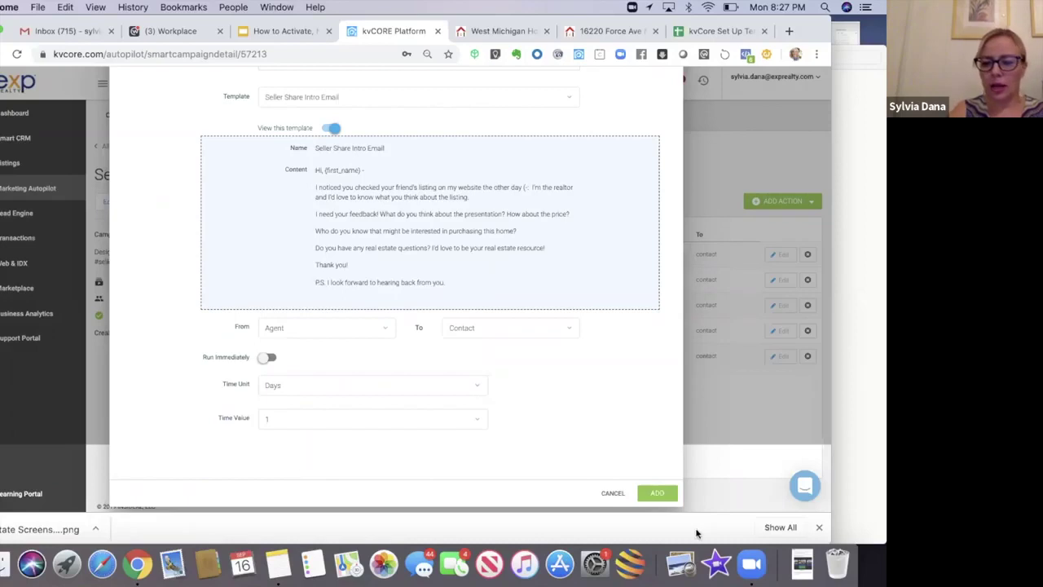
pyautogui.click(657, 492)
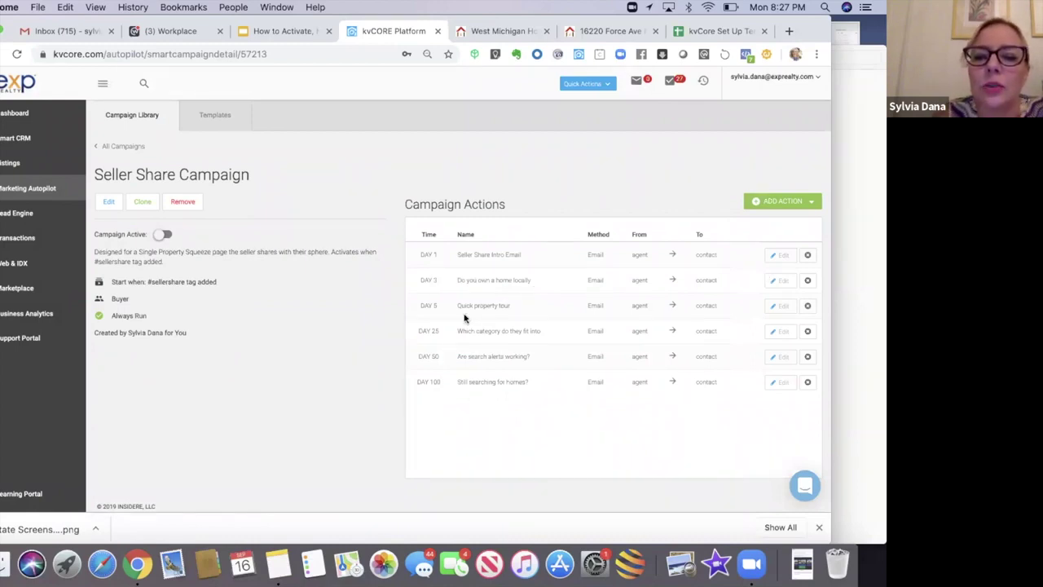
pyautogui.click(776, 281)
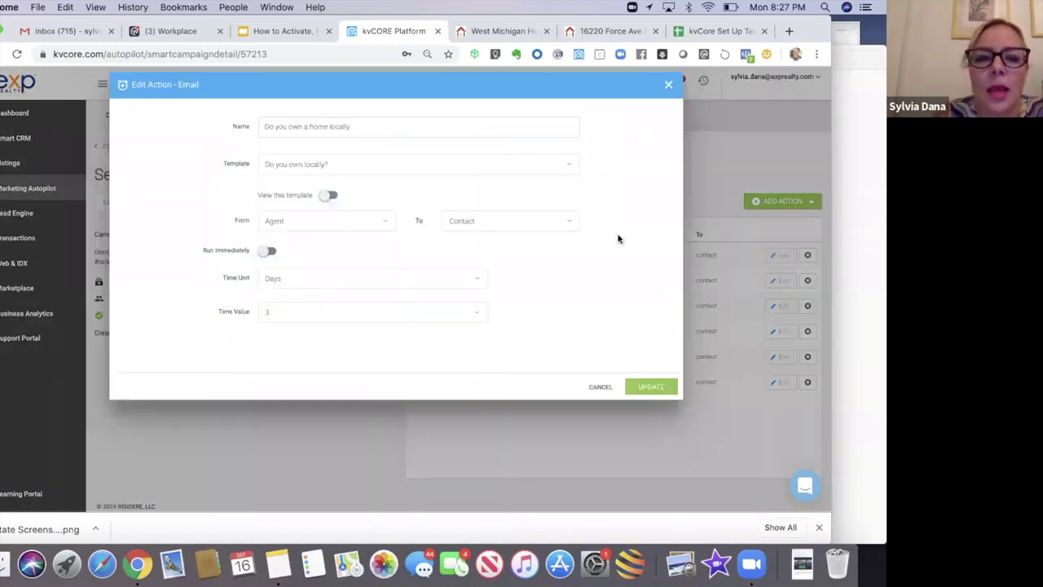
pyautogui.click(328, 196)
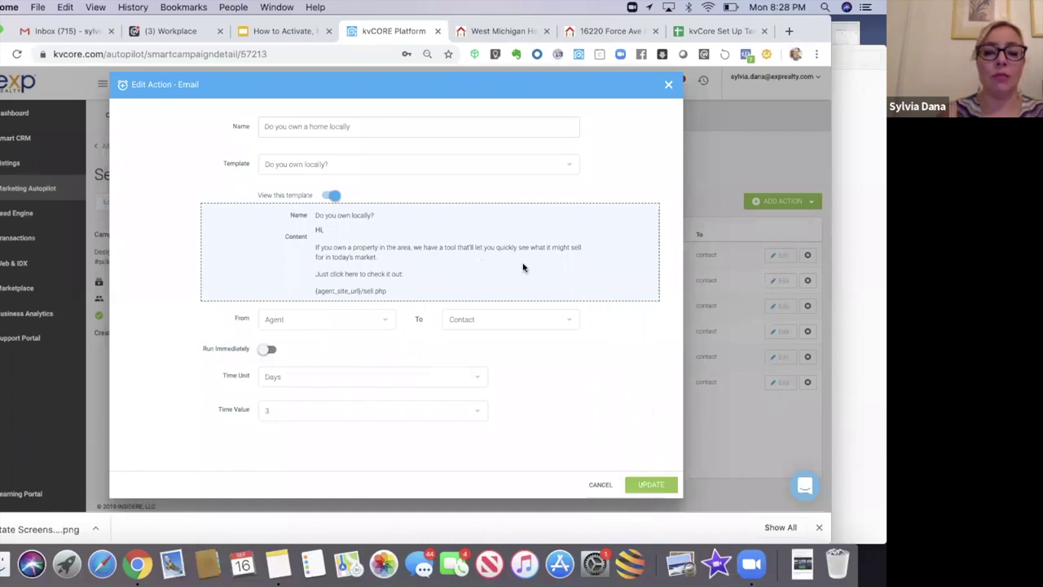
pyautogui.click(668, 86)
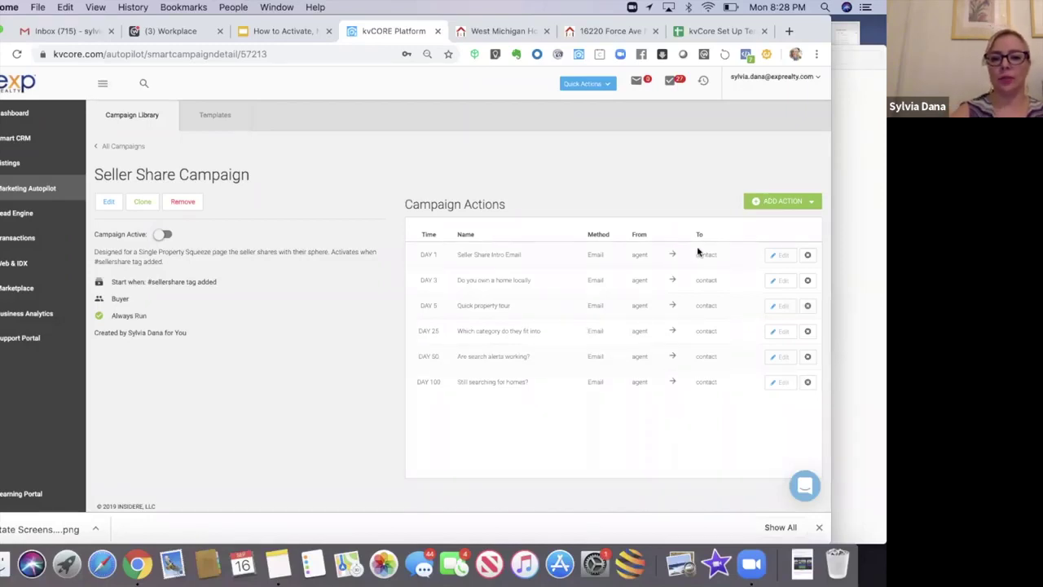
# Step: Start a new Call task reminder named 'Call #1 - If number available'
pyautogui.click(782, 202)
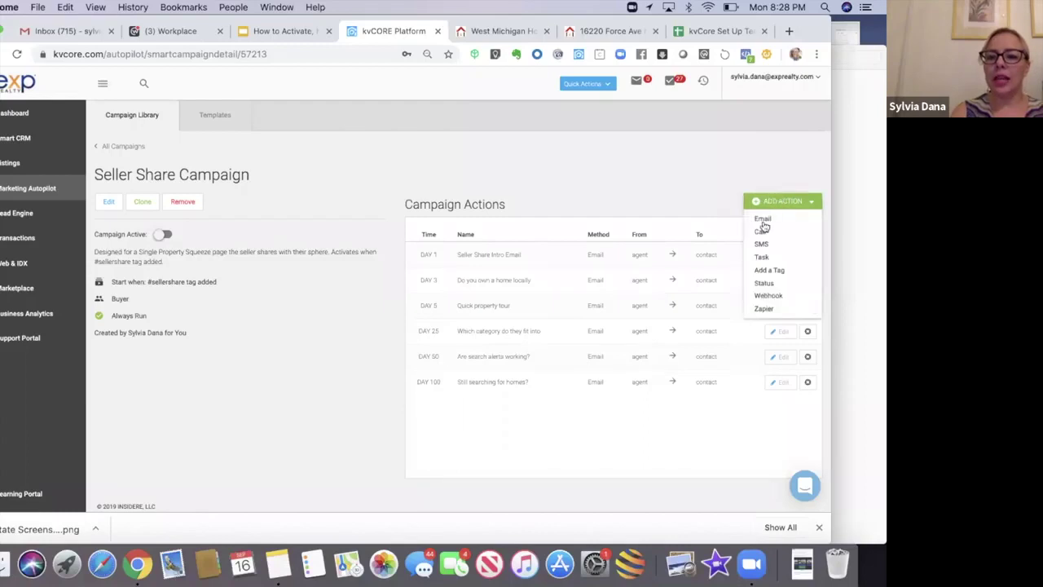
pyautogui.click(764, 233)
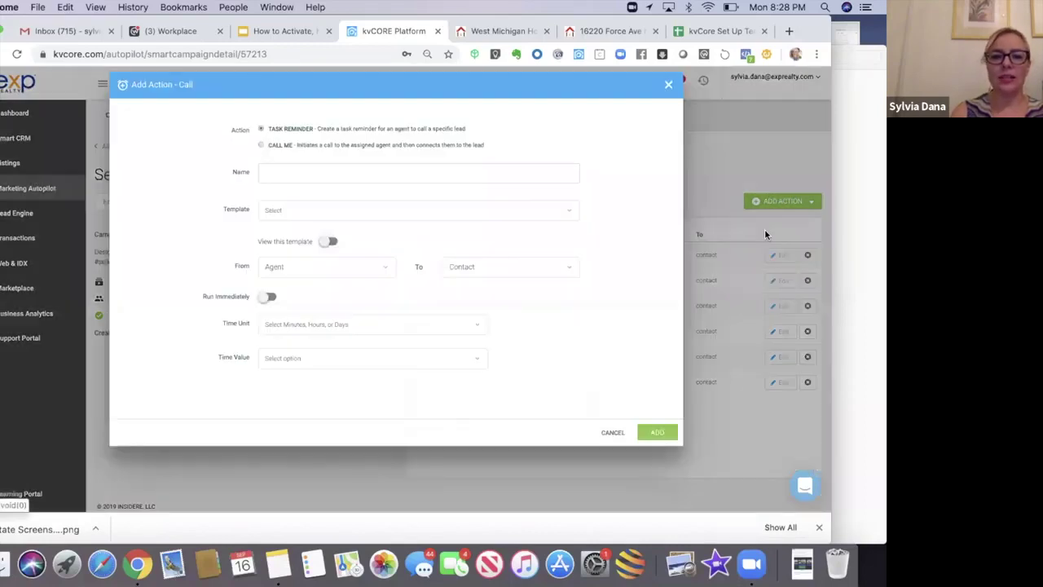
pyautogui.click(306, 167)
pyautogui.write('Call')
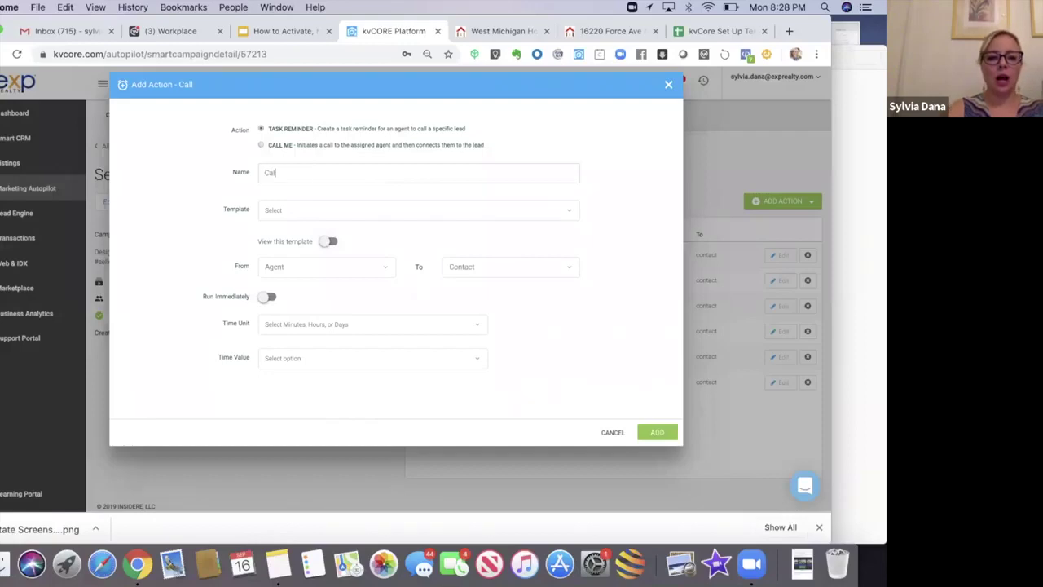
pyautogui.write(' if1: If ')
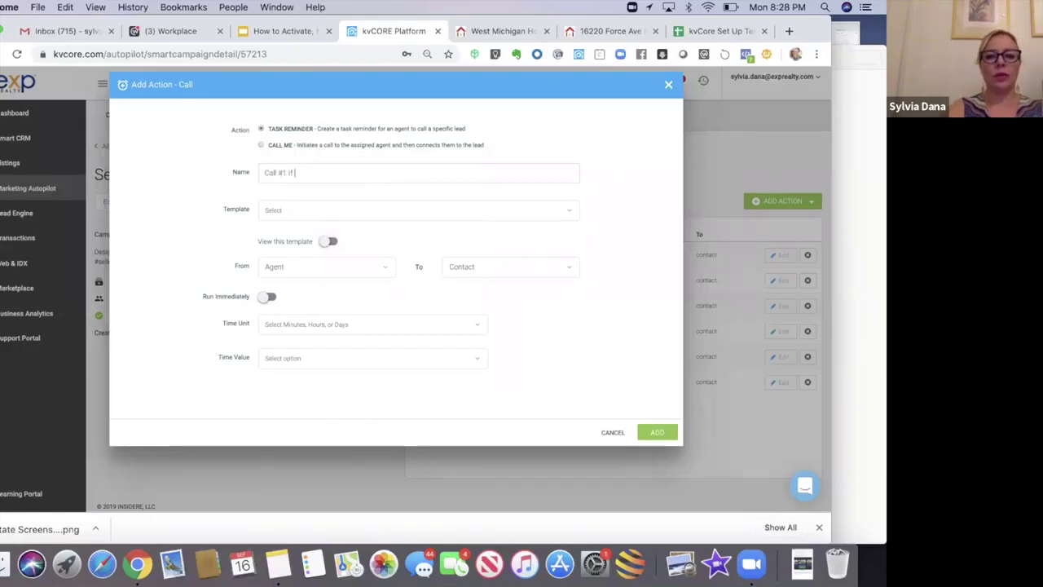
pyautogui.write('number available')
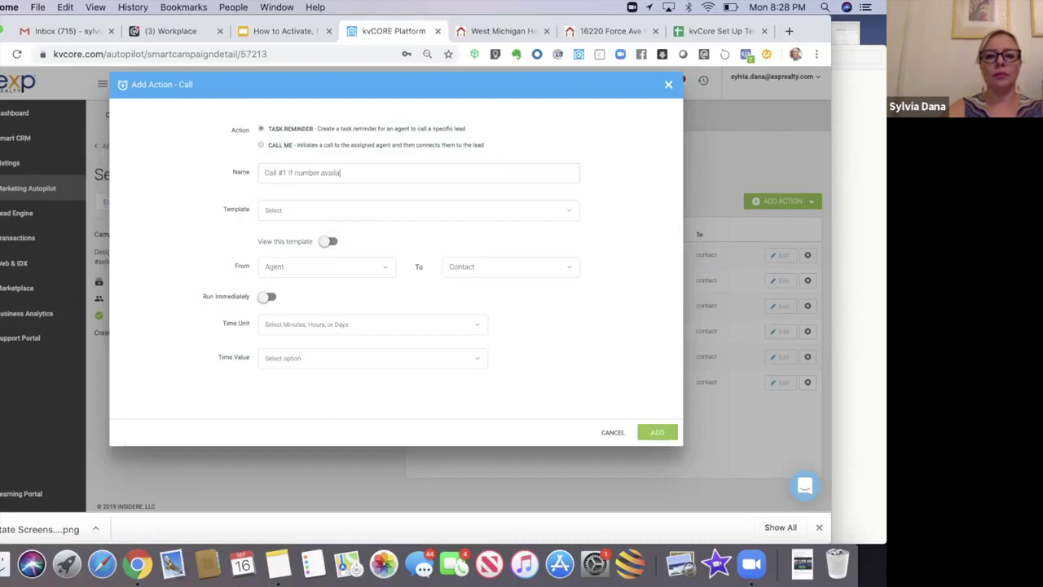
pyautogui.click(290, 173)
pyautogui.write('-')
# Step: Choose the Call and Leave Voicemail template for the call reminder
pyautogui.click(295, 209)
pyautogui.click(233, 204)
pyautogui.click(242, 199)
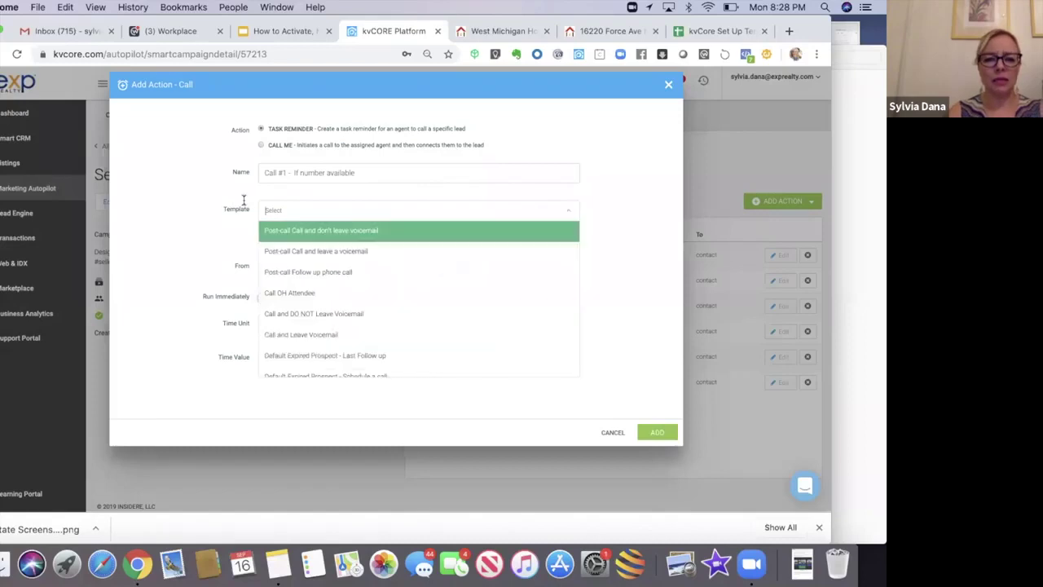
pyautogui.click(286, 335)
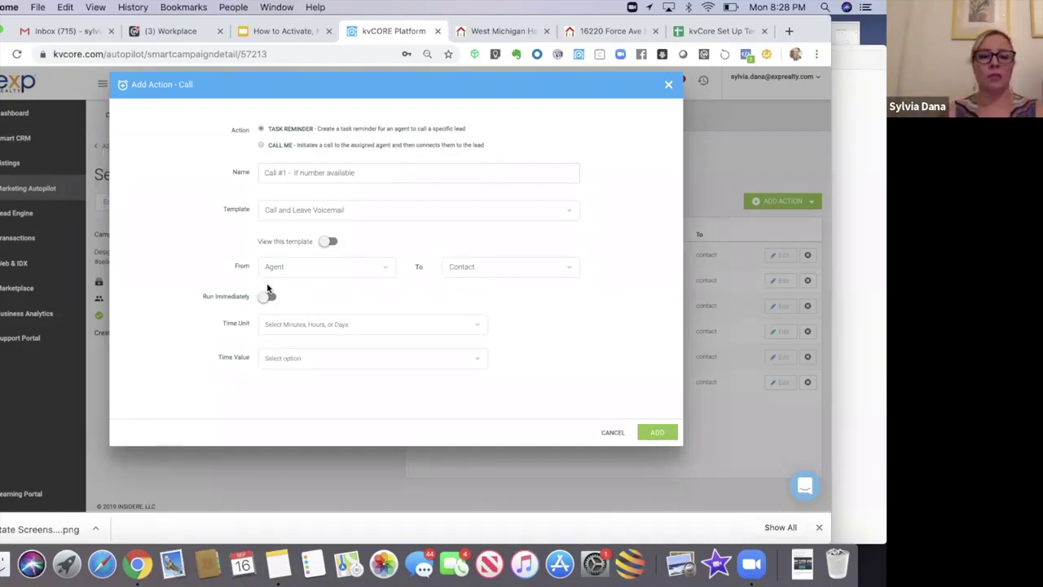
# Step: Set the call reminder's delay to 2 days and add it to the campaign
pyautogui.click(268, 323)
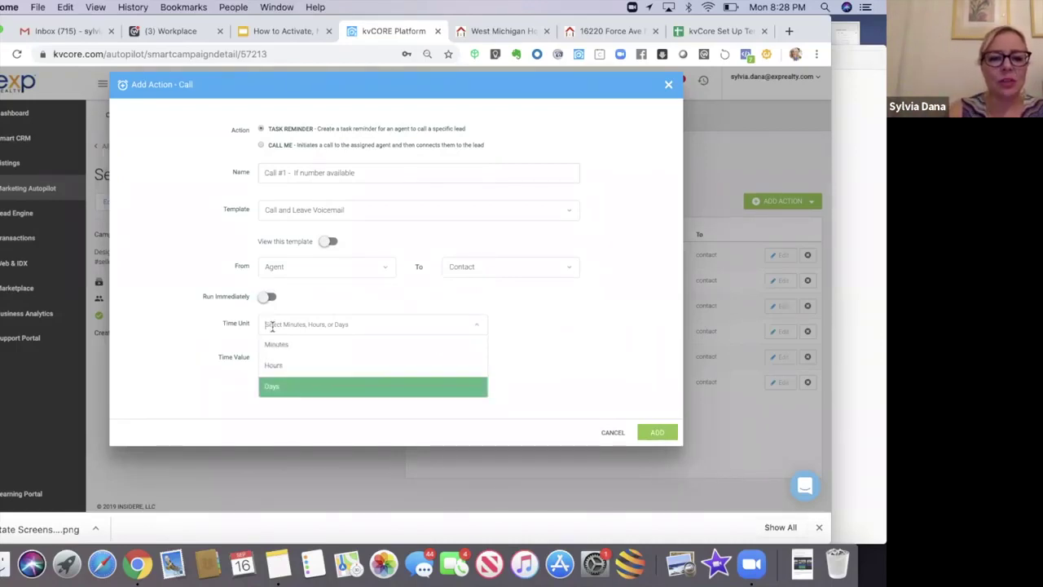
pyautogui.click(275, 386)
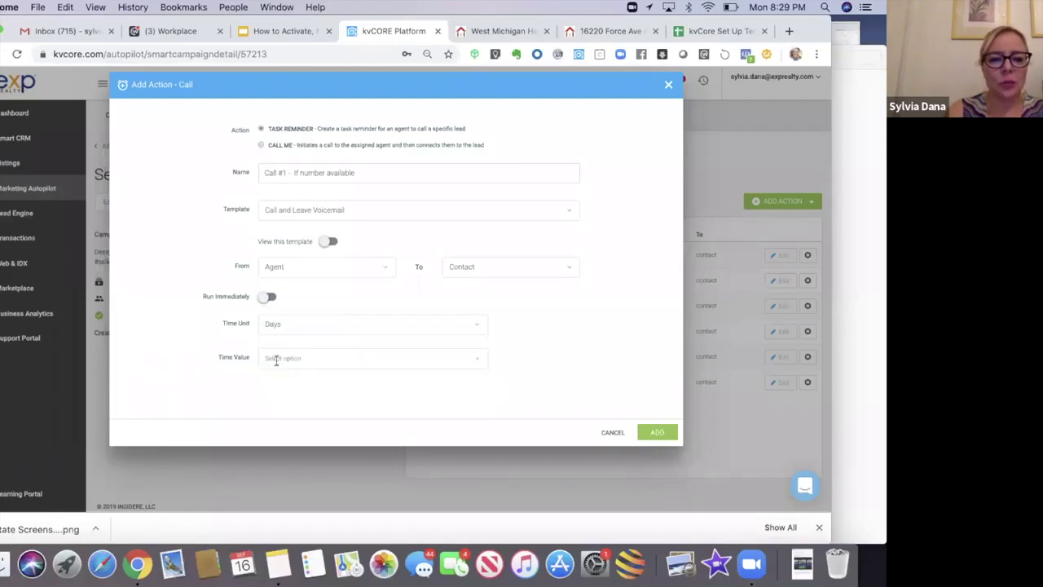
pyautogui.click(273, 358)
pyautogui.click(273, 230)
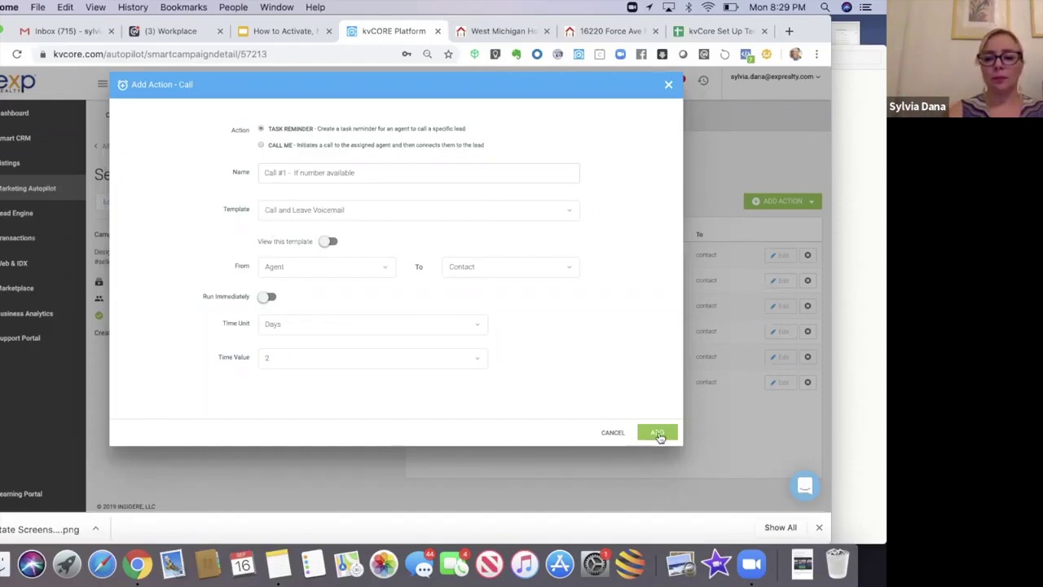
pyautogui.click(658, 432)
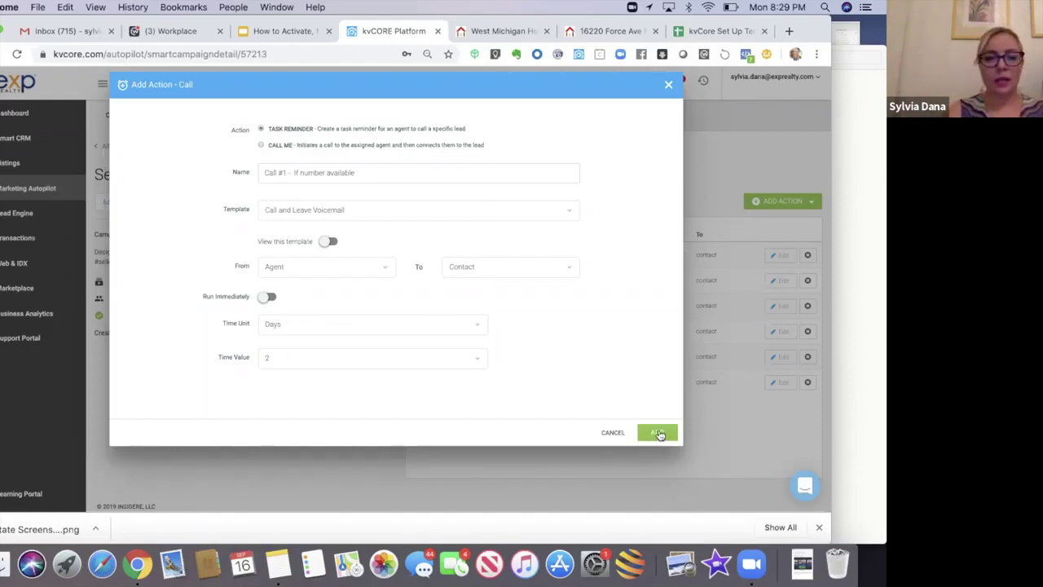
pyautogui.click(659, 433)
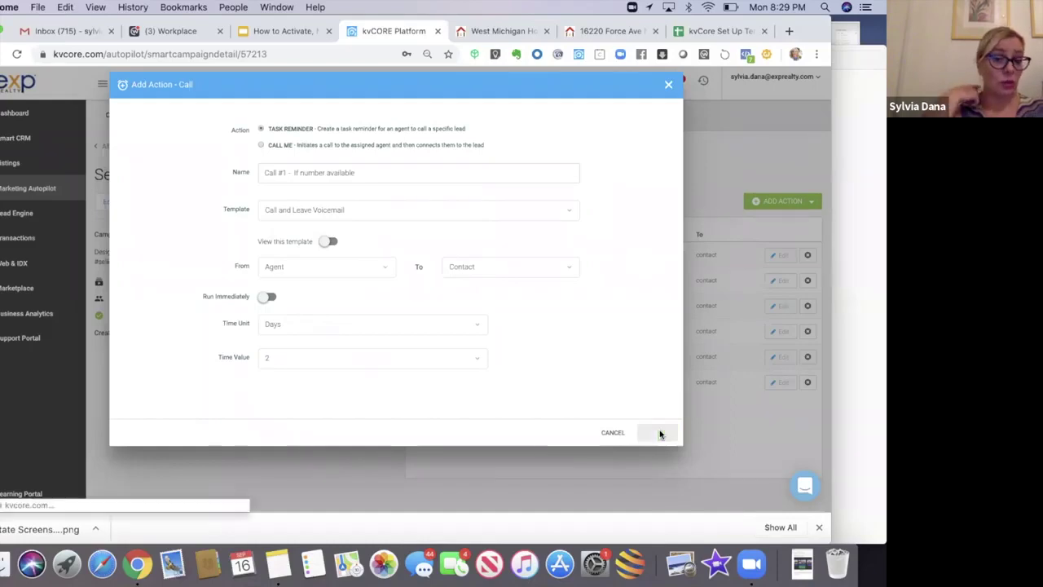
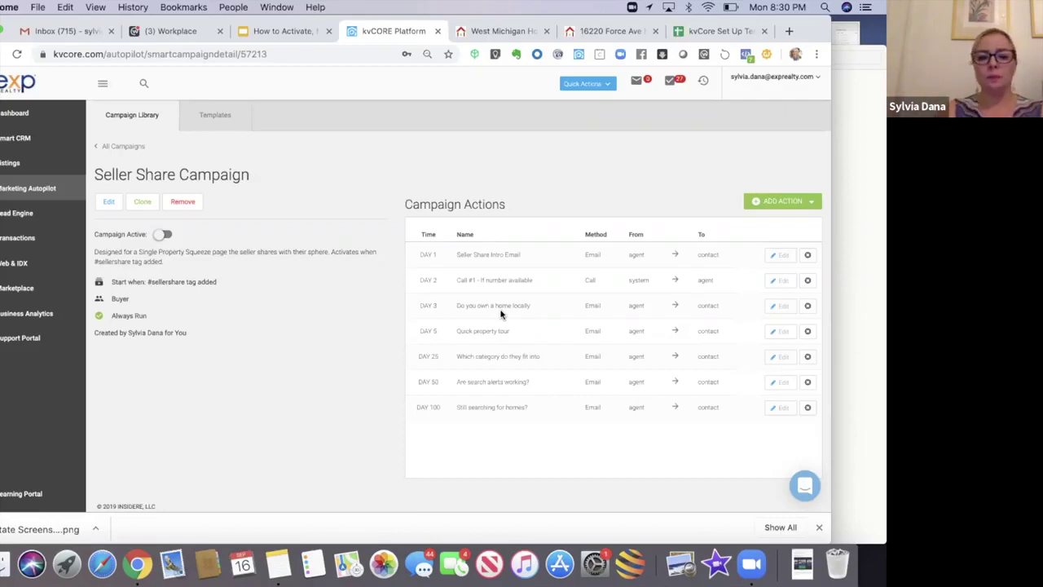
# Step: Change the 'Do you own a home locally' email's time value from 3 to 5 days and update it
pyautogui.click(779, 308)
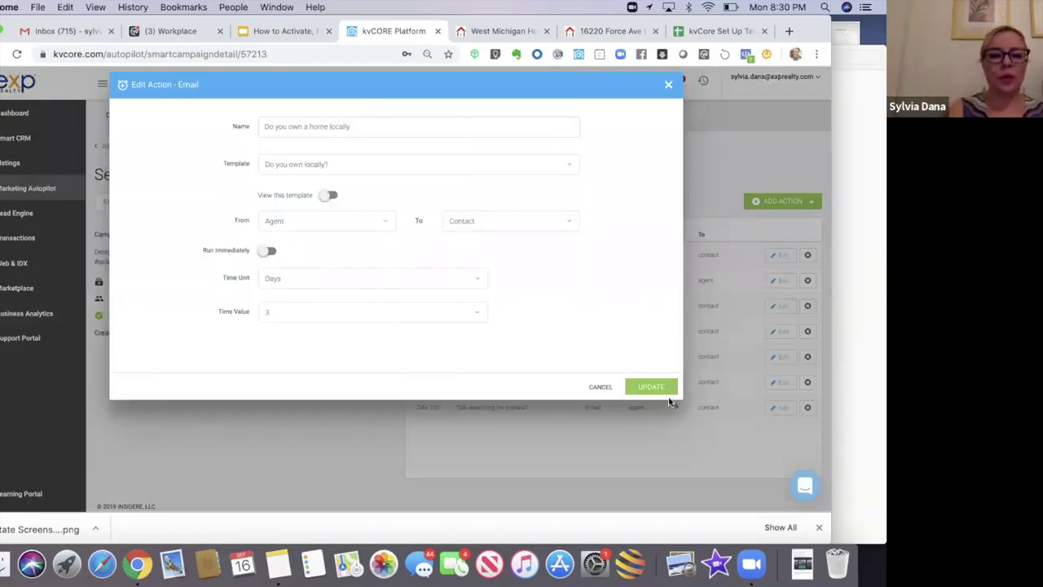
pyautogui.click(346, 312)
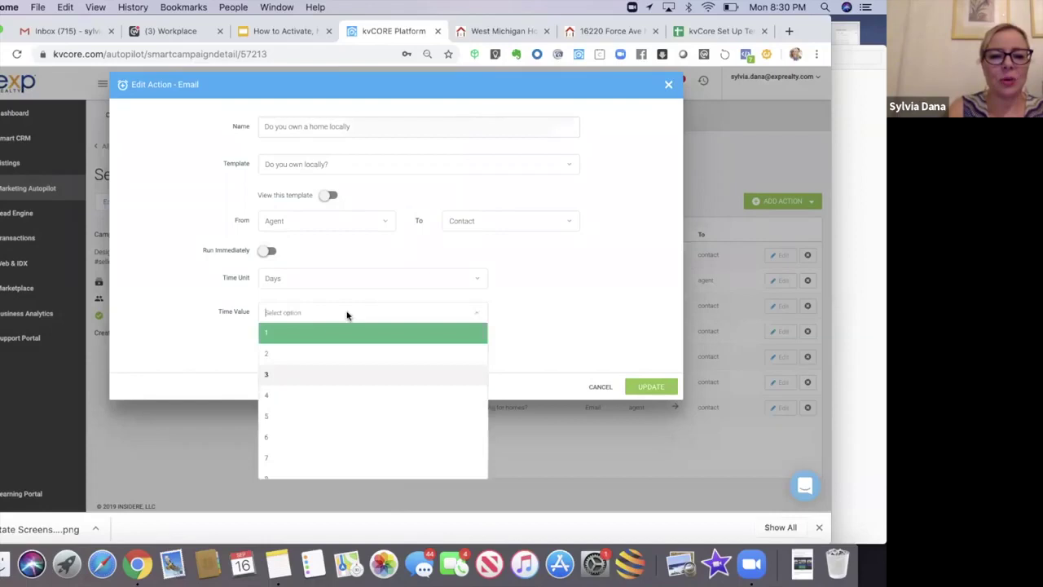
pyautogui.click(289, 412)
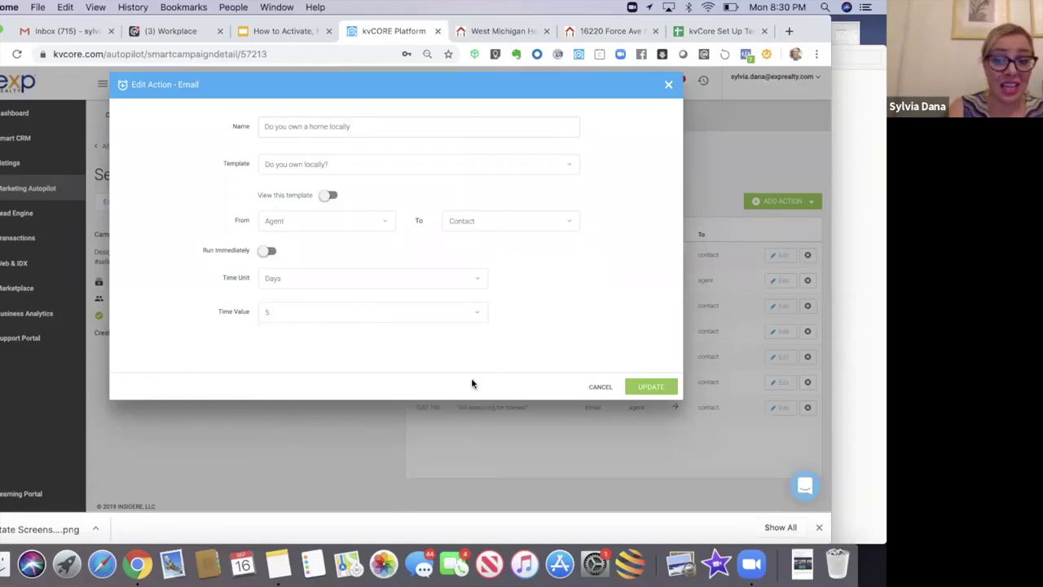
pyautogui.click(658, 387)
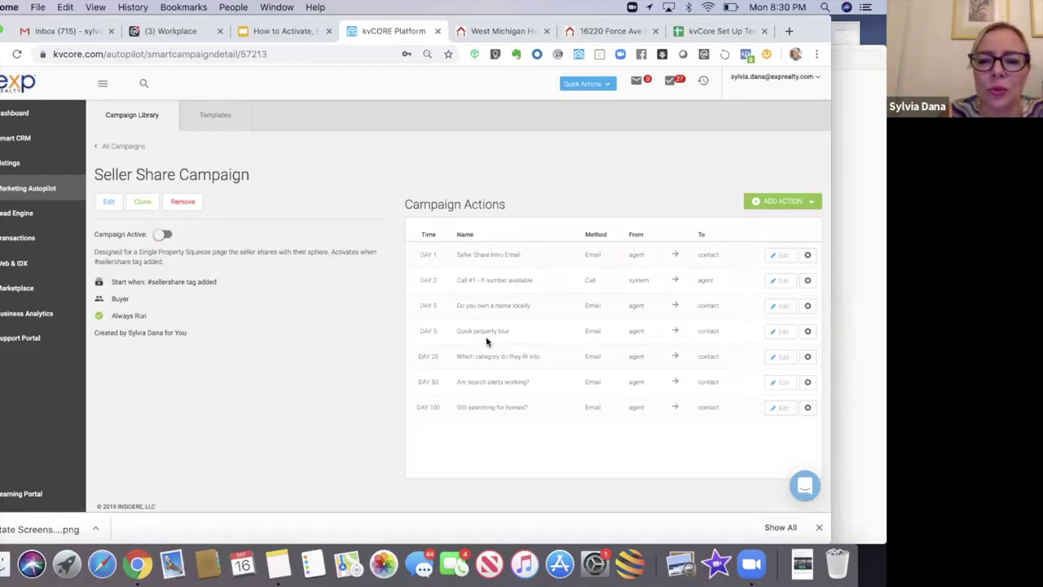
pyautogui.click(781, 332)
# Step: Preview the Quick property tour template, then delete that email action from the campaign
pyautogui.click(325, 199)
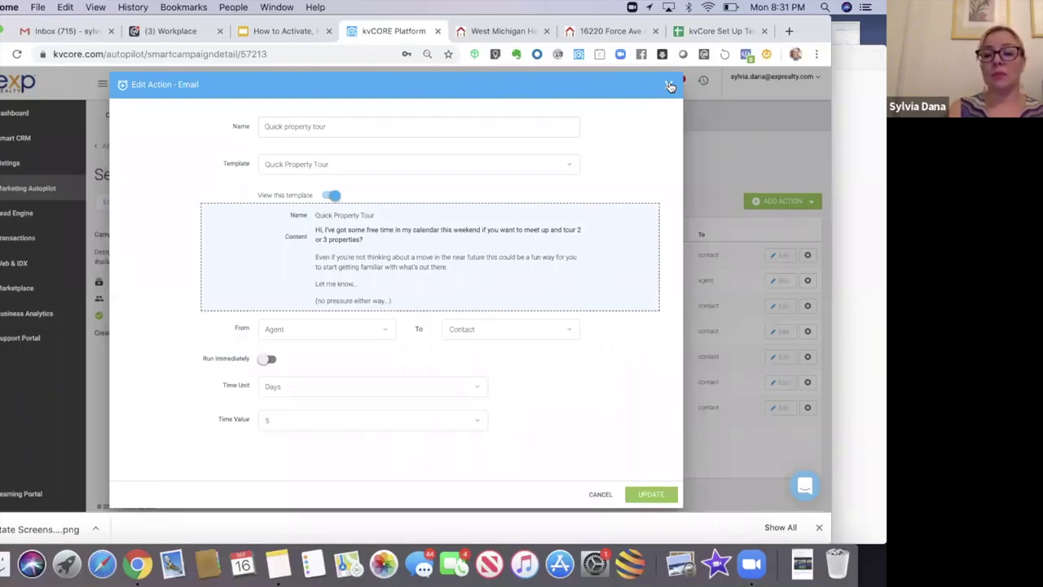
pyautogui.click(669, 85)
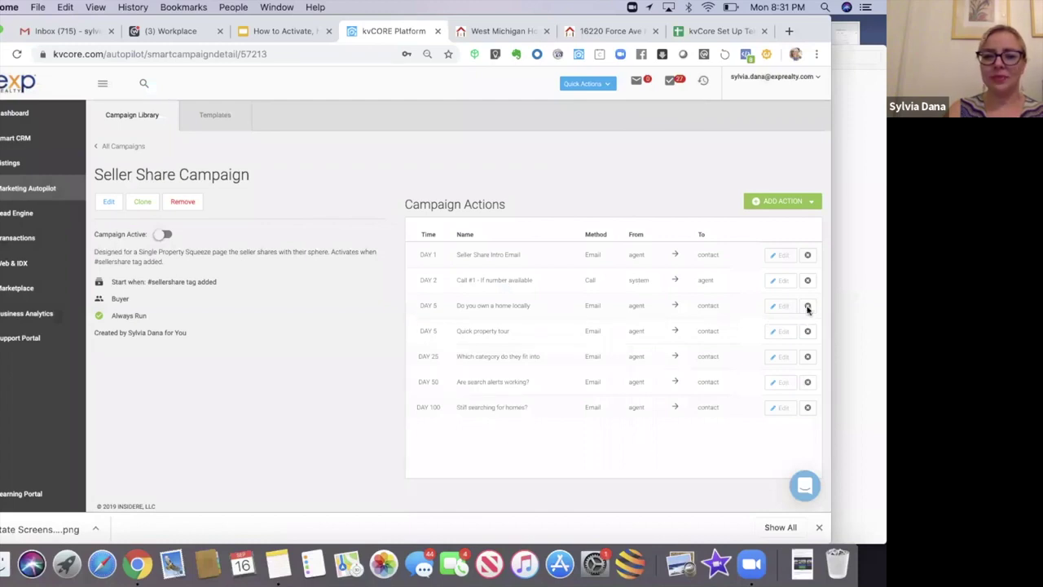
pyautogui.click(808, 307)
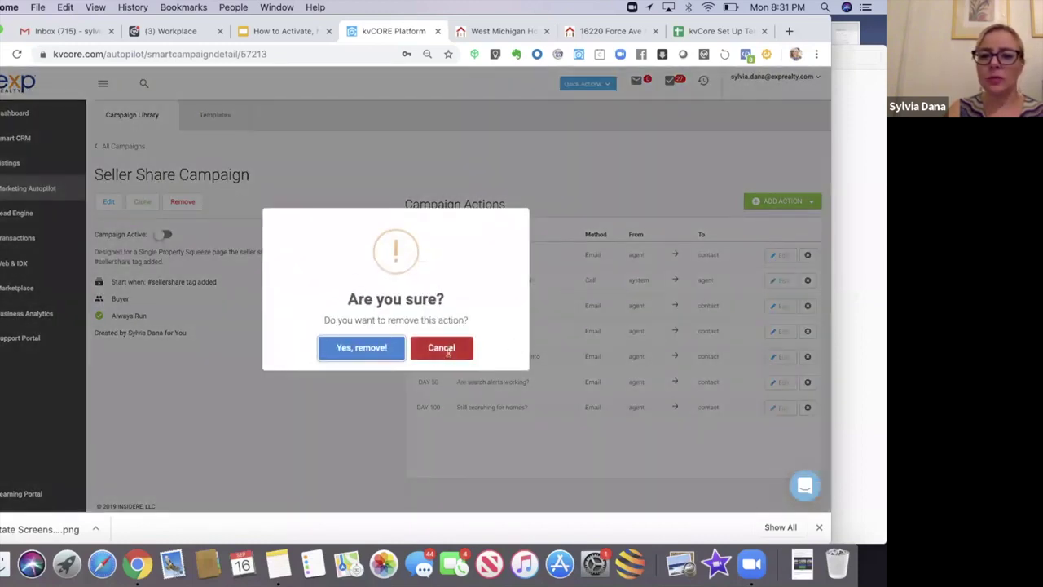
pyautogui.click(441, 348)
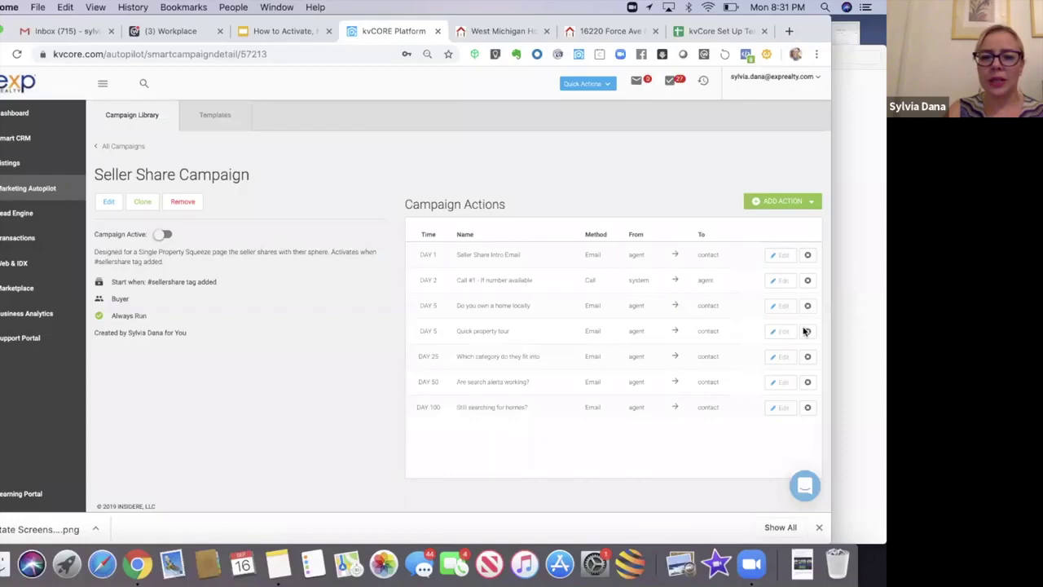
pyautogui.click(807, 331)
pyautogui.click(366, 347)
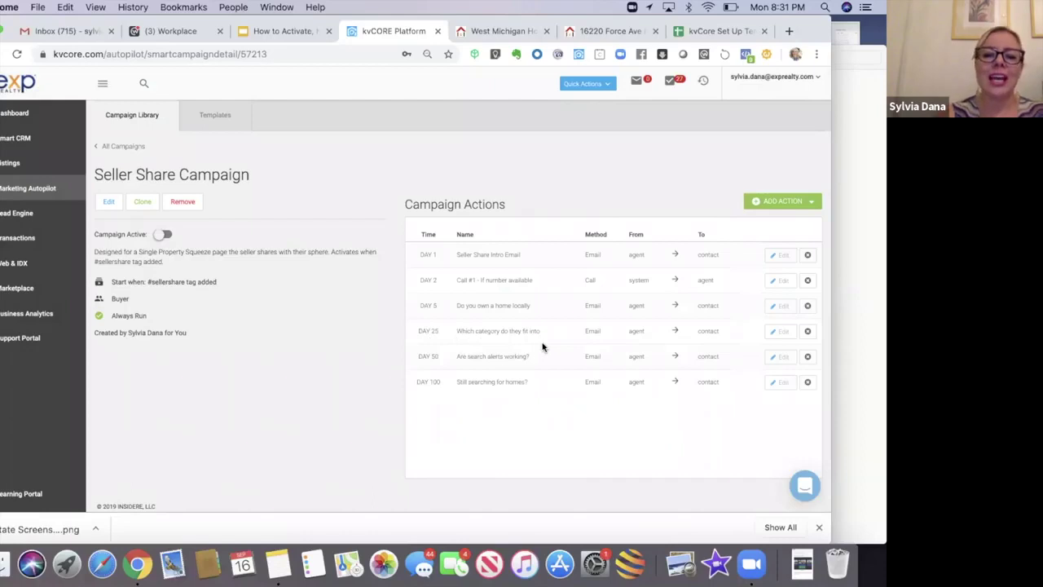
pyautogui.click(781, 332)
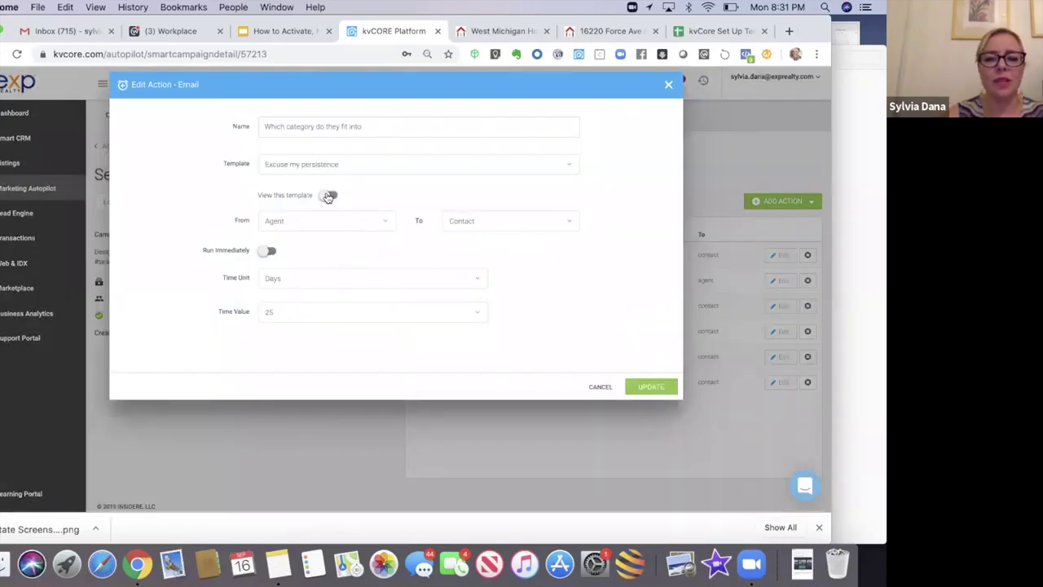
pyautogui.click(328, 195)
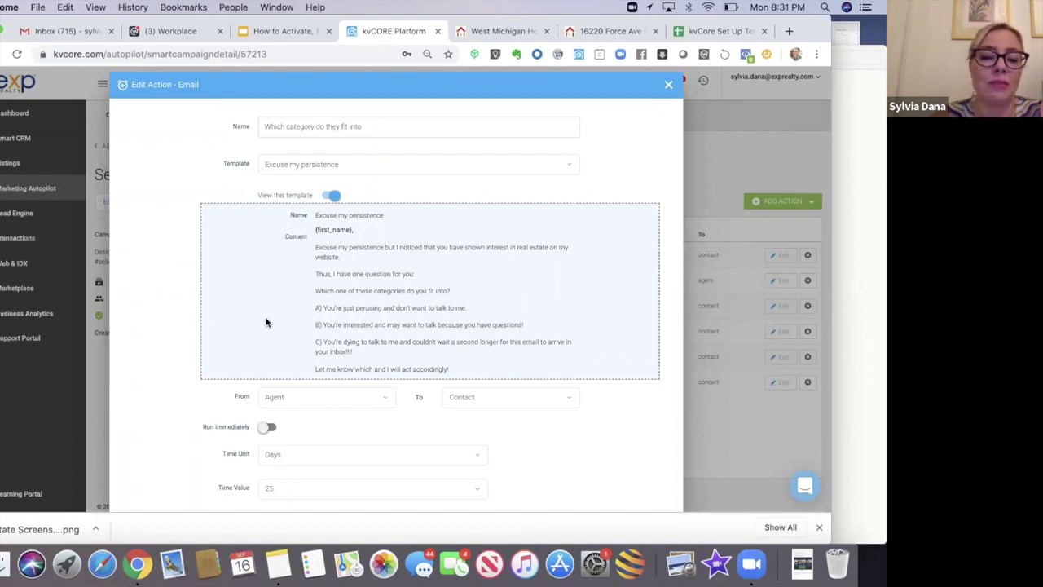
pyautogui.click(667, 85)
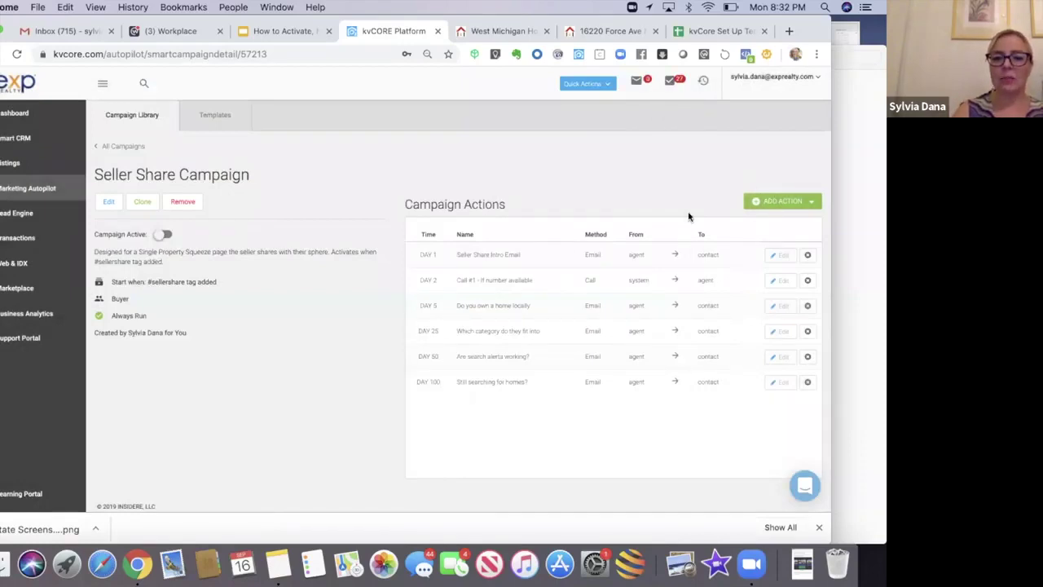
# Step: Add a 10-day call action 'Call or Text #2 - If number available' using Call and Leave Voicemail
pyautogui.click(789, 203)
pyautogui.click(762, 232)
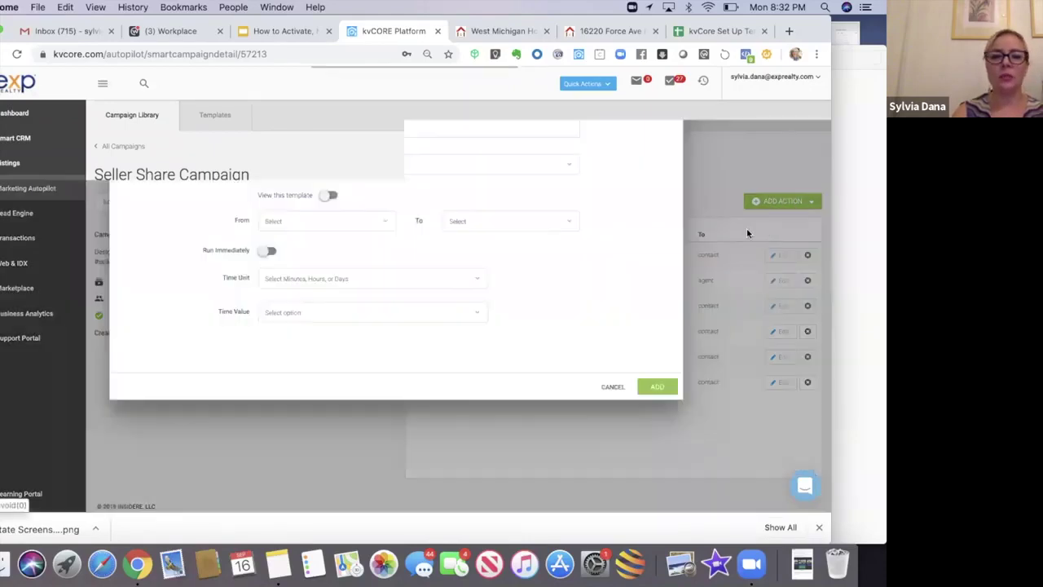
pyautogui.write('Call or Text #2 - If number available')
pyautogui.click(353, 215)
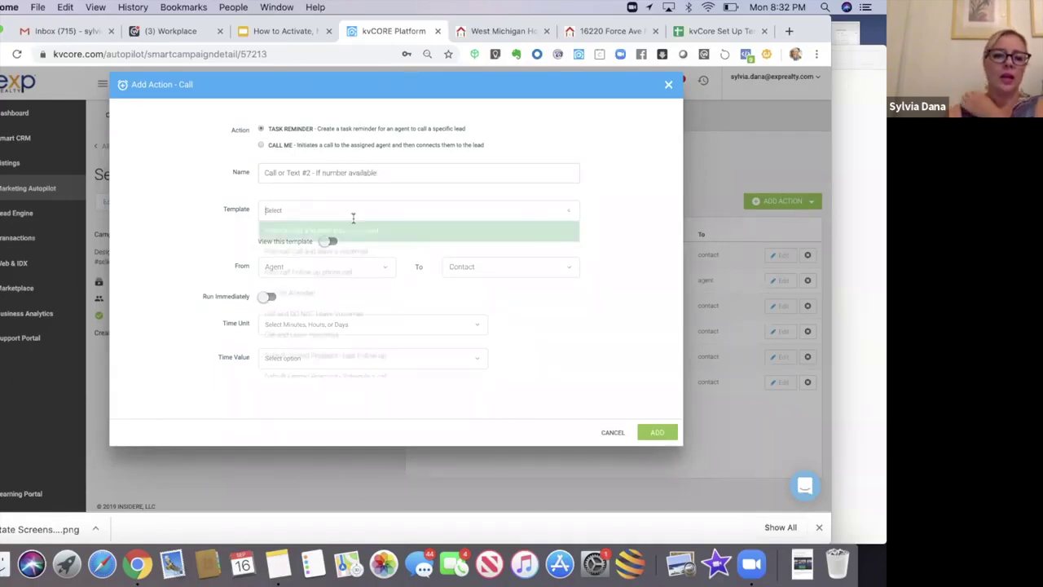
pyautogui.click(318, 340)
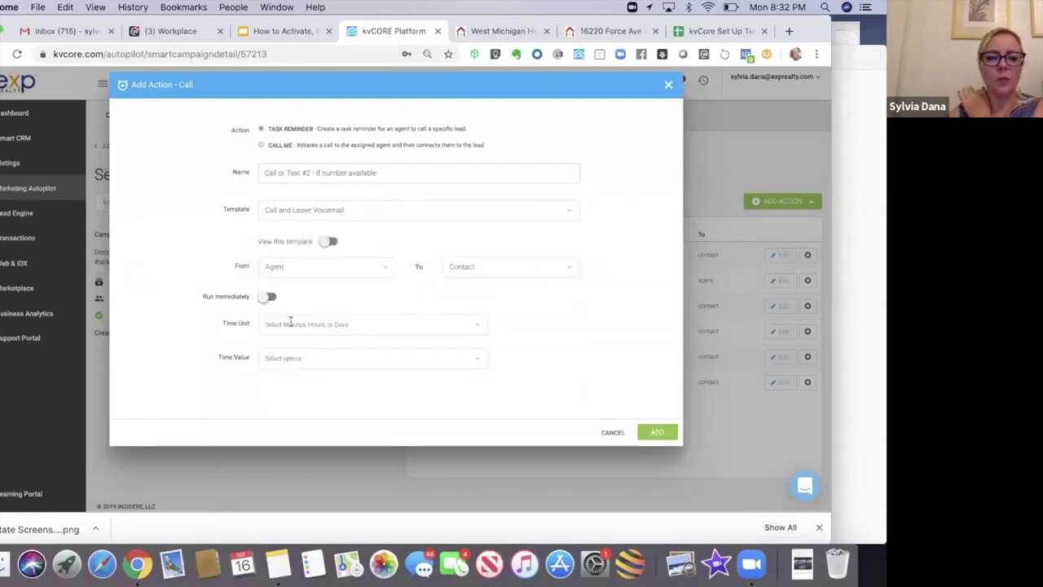
pyautogui.click(290, 322)
pyautogui.click(274, 384)
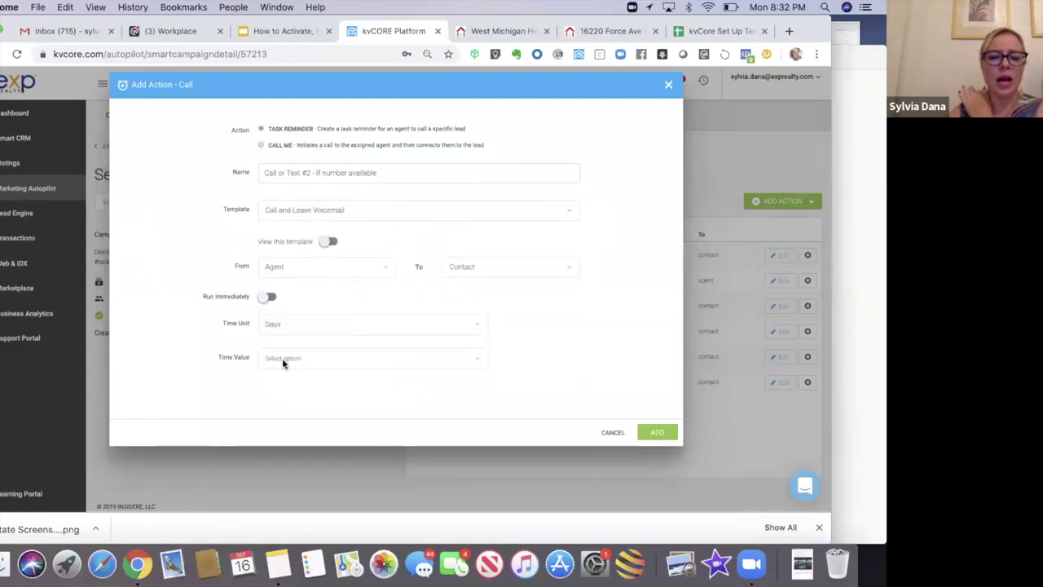
pyautogui.click(281, 357)
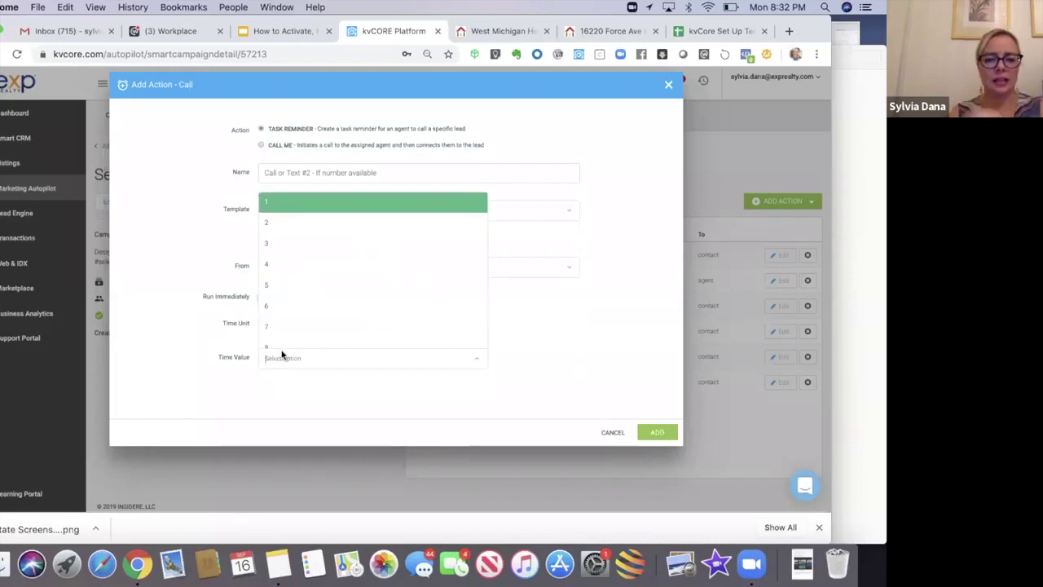
pyautogui.write('10')
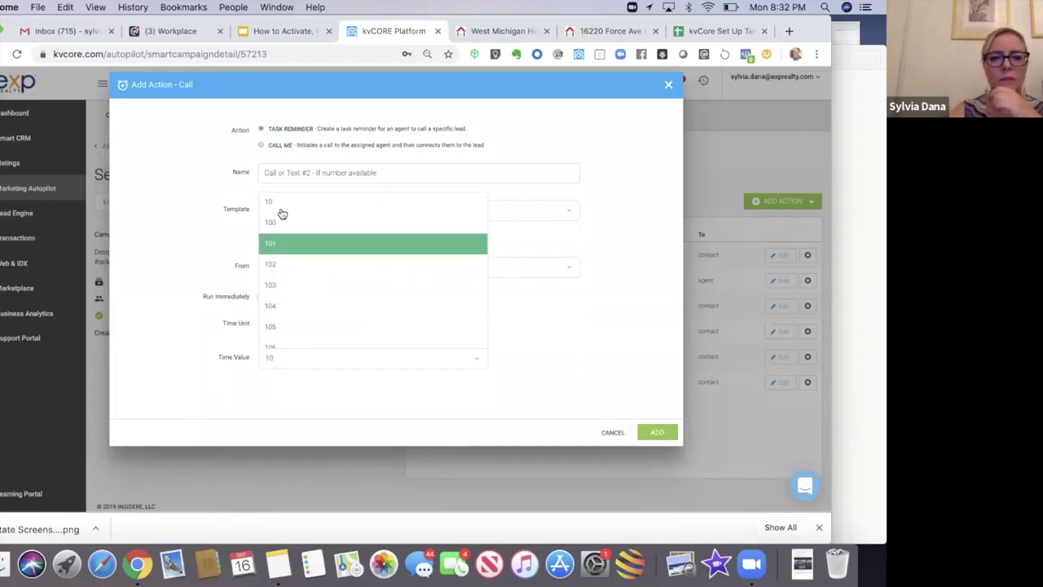
pyautogui.click(526, 385)
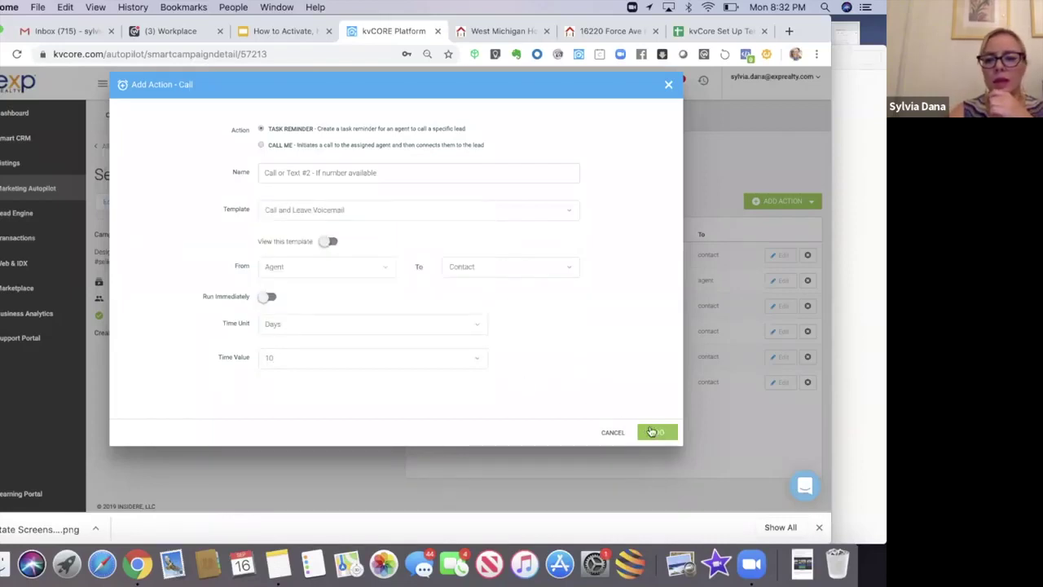
pyautogui.click(651, 431)
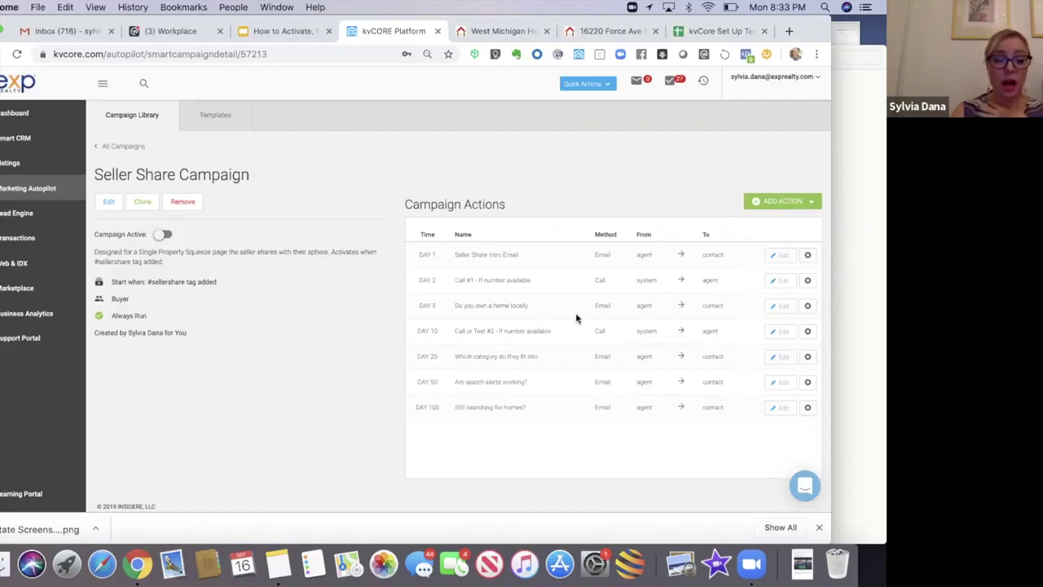
# Step: Open the green ADD ACTION dropdown on the Seller Share Campaign
pyautogui.click(781, 204)
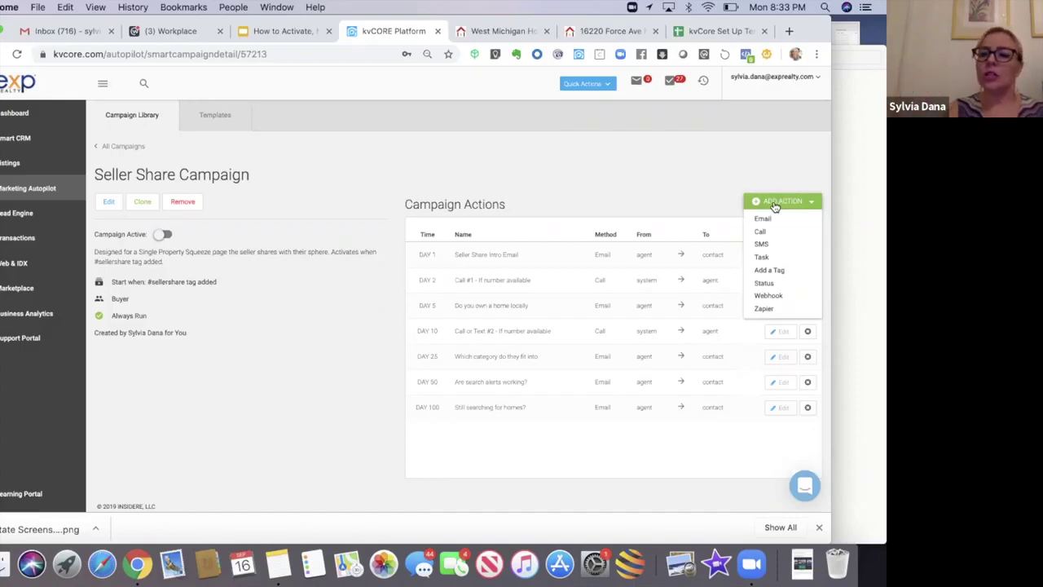
# Step: Start a change-status action named 'Change Status to Sphere' with Sphere as the new status
pyautogui.click(774, 284)
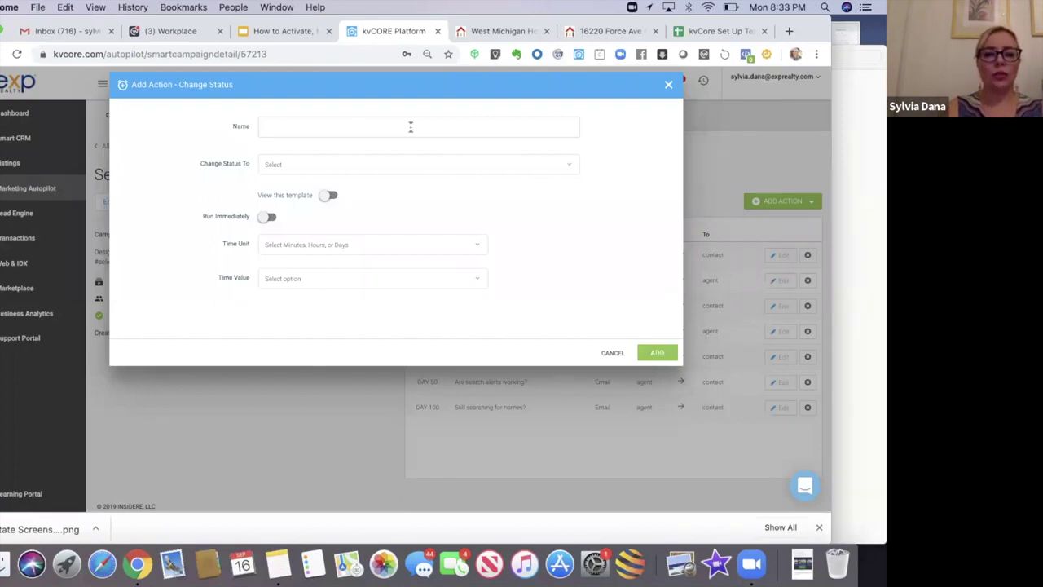
pyautogui.write('Change ')
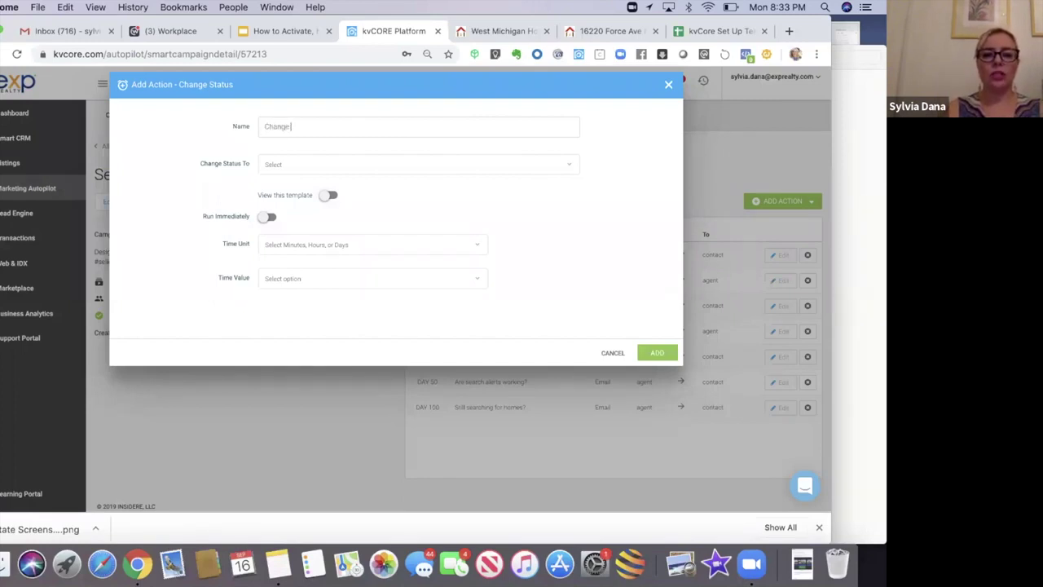
pyautogui.write('Status to S')
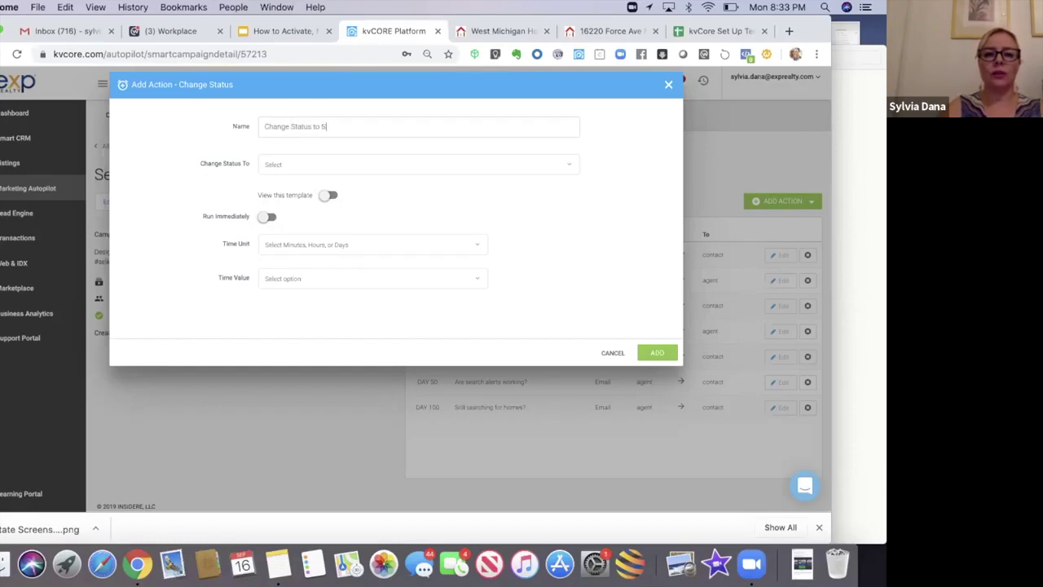
pyautogui.write('phere')
pyautogui.click(379, 163)
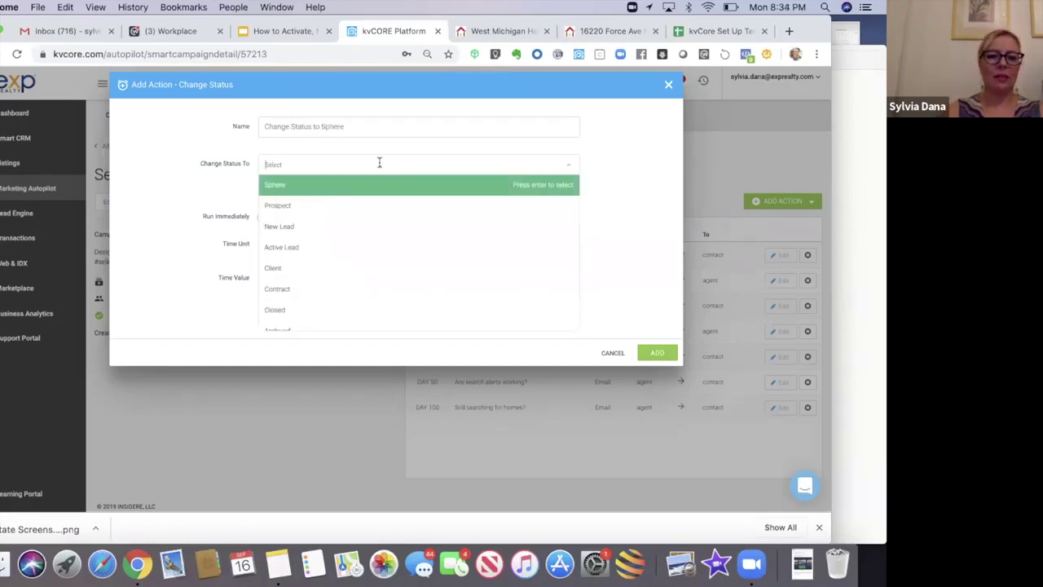
pyautogui.click(272, 186)
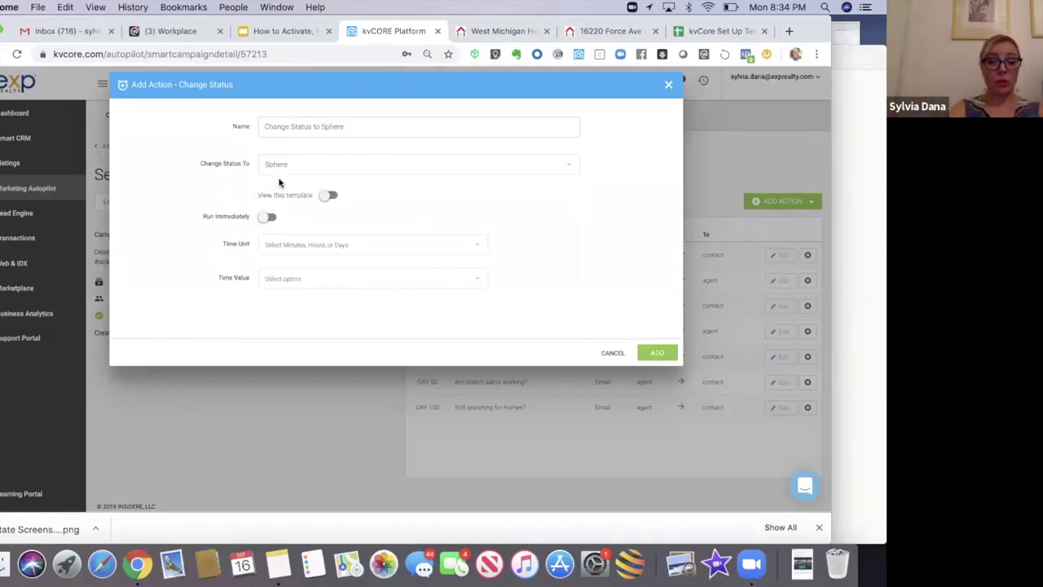
pyautogui.click(329, 197)
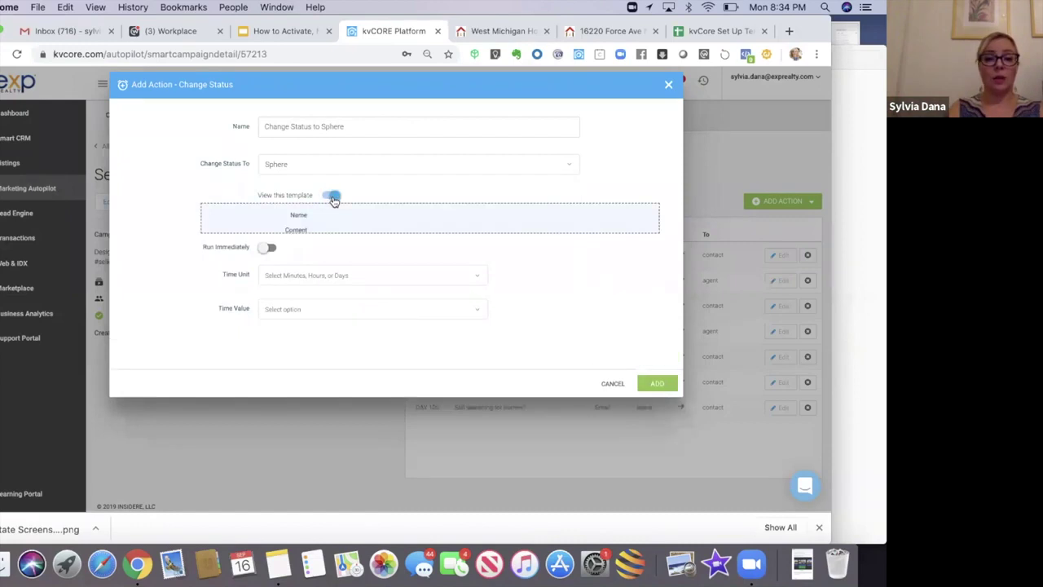
pyautogui.click(329, 197)
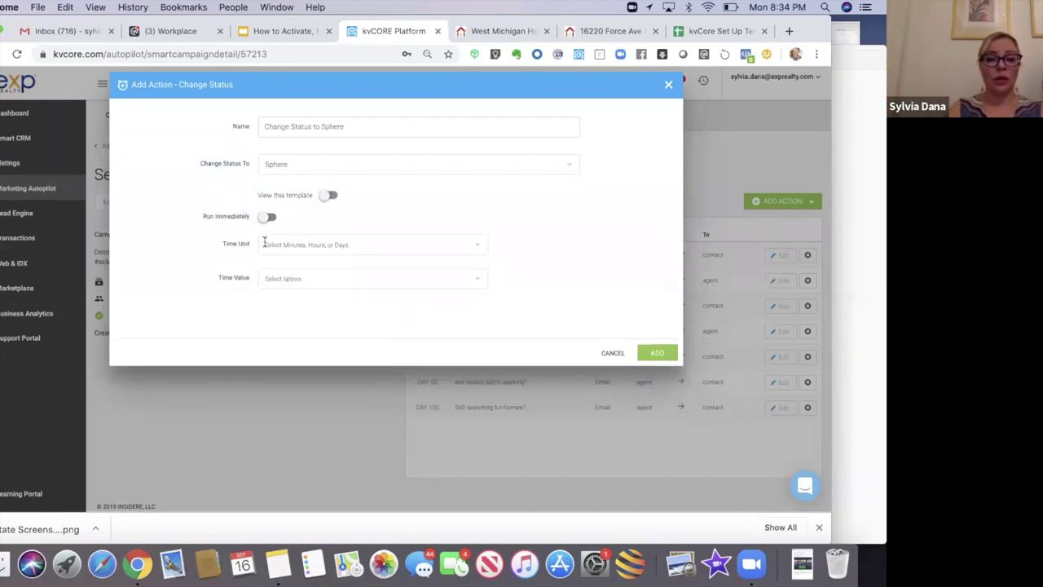
# Step: Set the status change's delay to 101 days and add it to the campaign
pyautogui.click(266, 244)
pyautogui.click(272, 308)
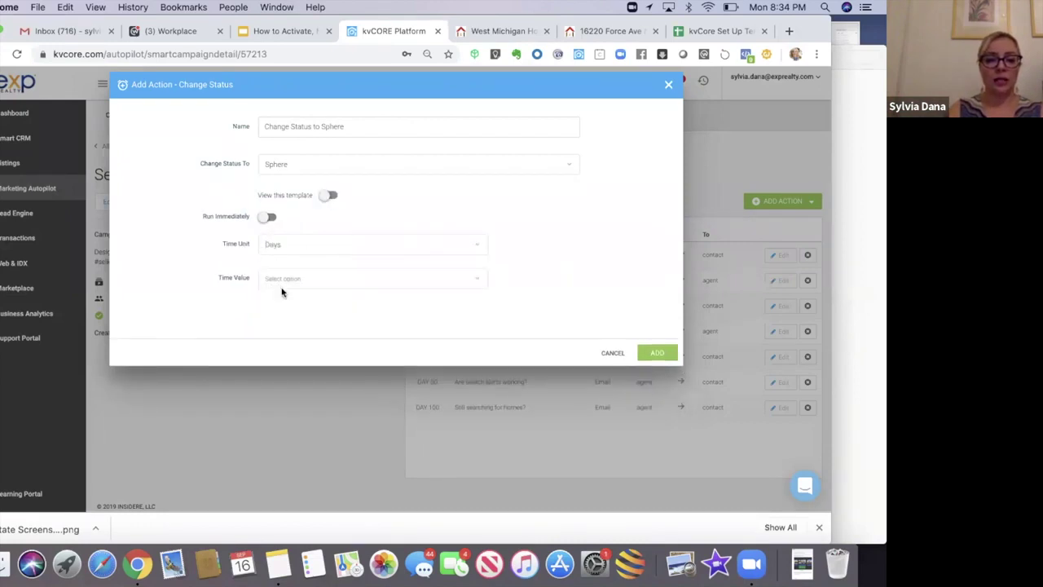
pyautogui.click(283, 279)
pyautogui.write('101')
pyautogui.click(277, 302)
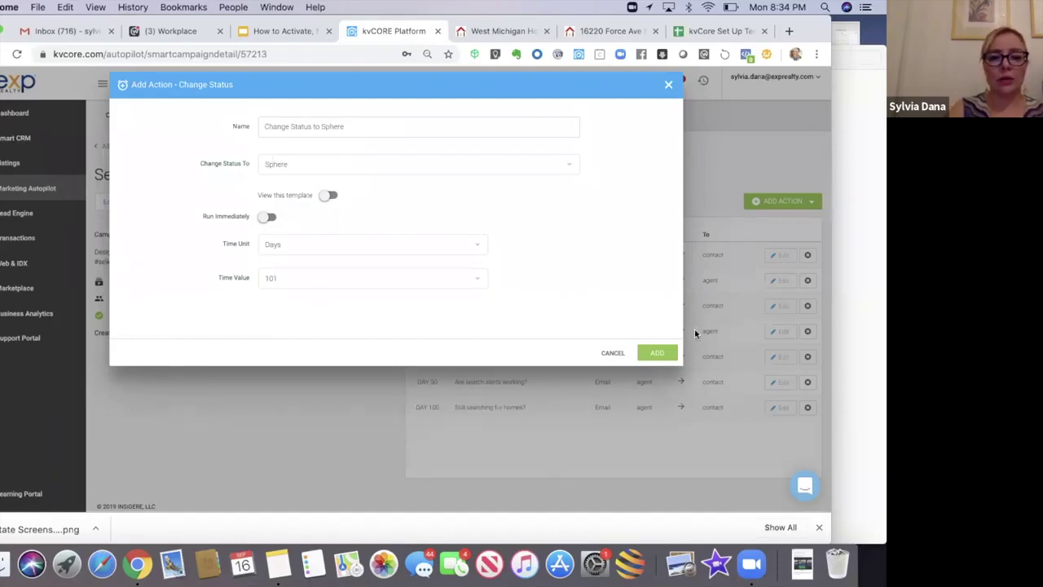
pyautogui.click(658, 355)
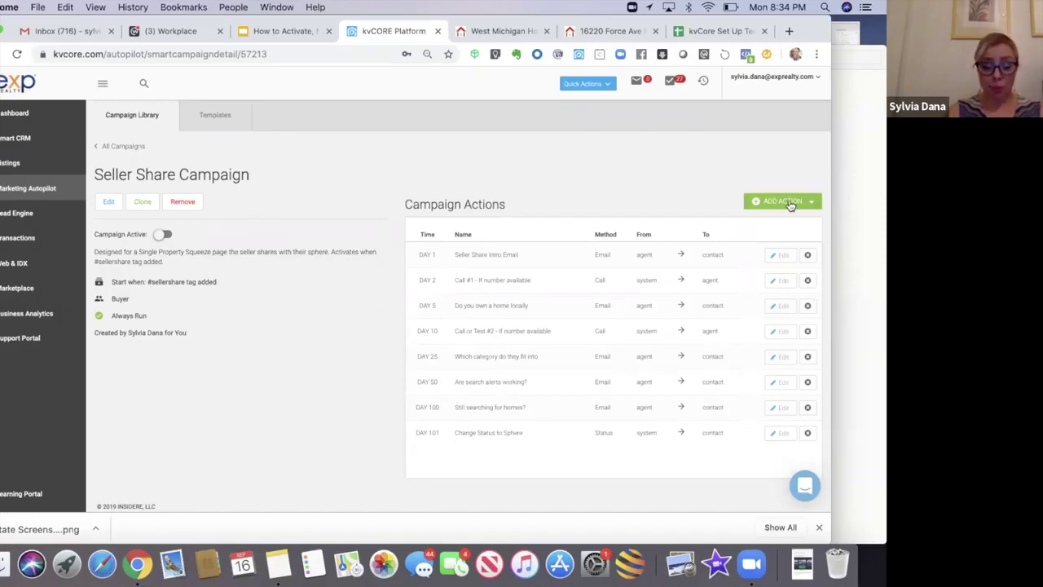
pyautogui.click(789, 205)
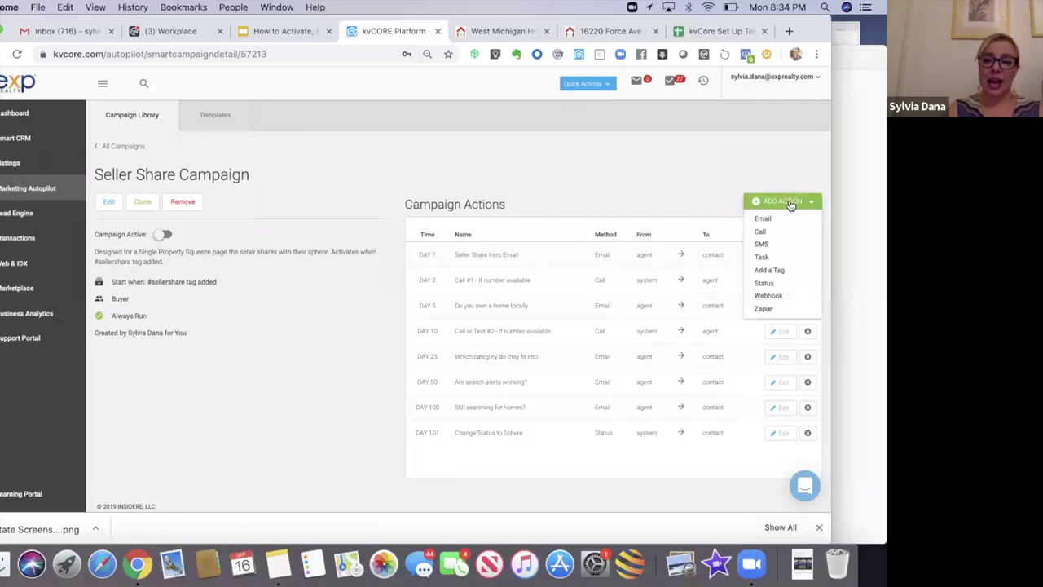
pyautogui.click(770, 258)
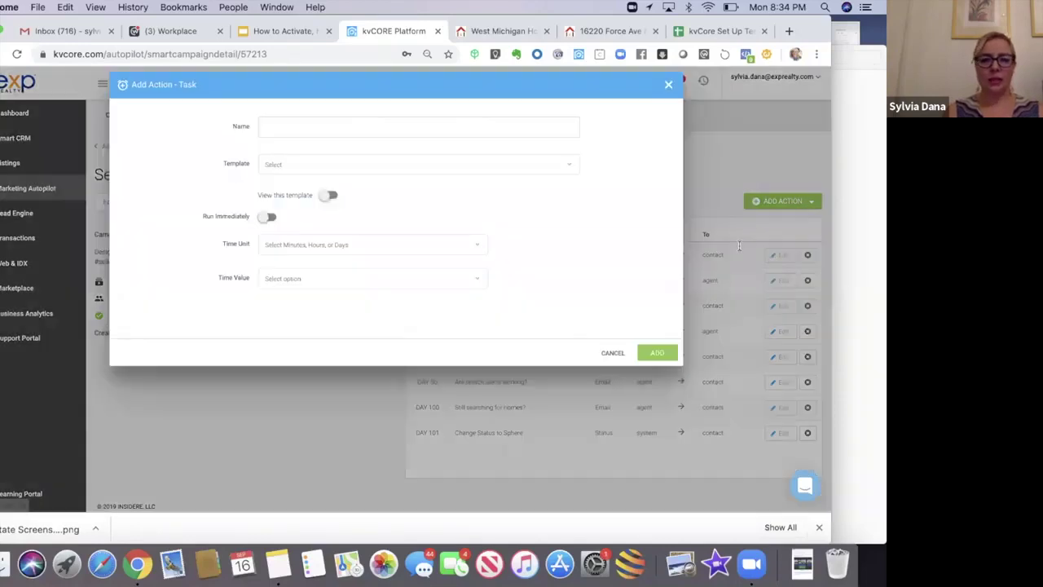
pyautogui.write('C')
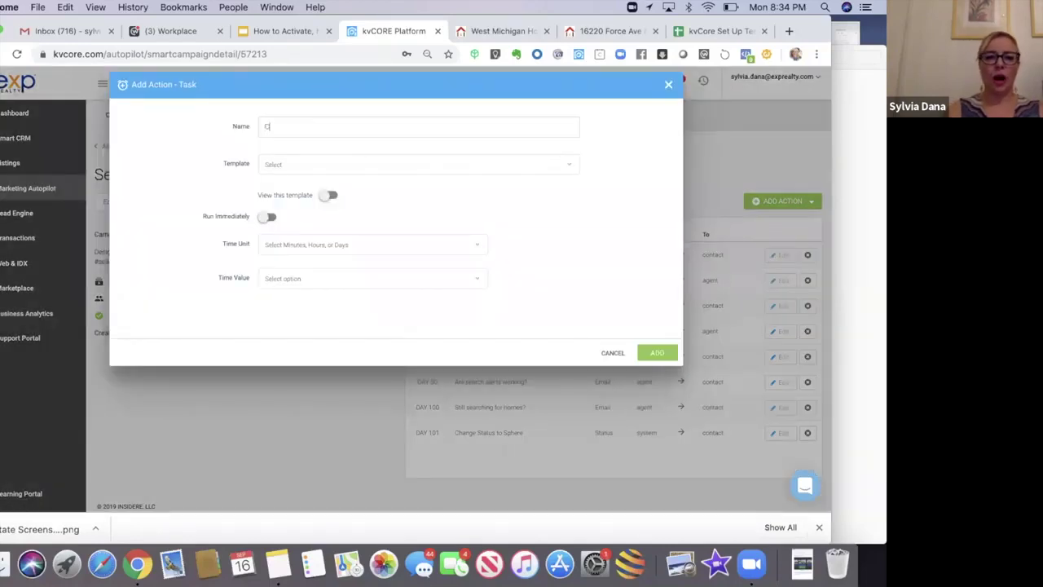
pyautogui.write('all/Tex')
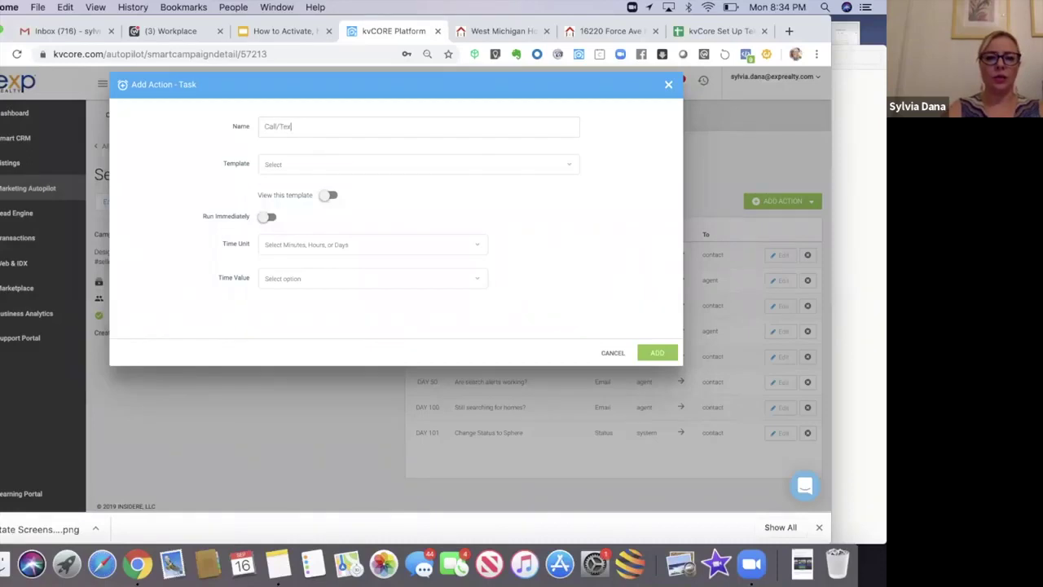
pyautogui.write('t 3 - ')
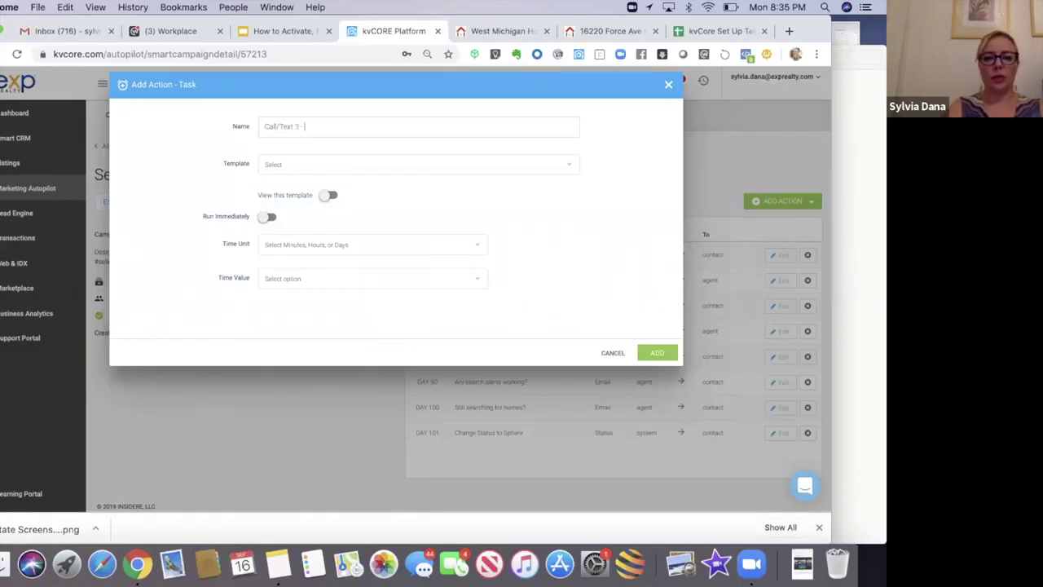
pyautogui.write('If number available')
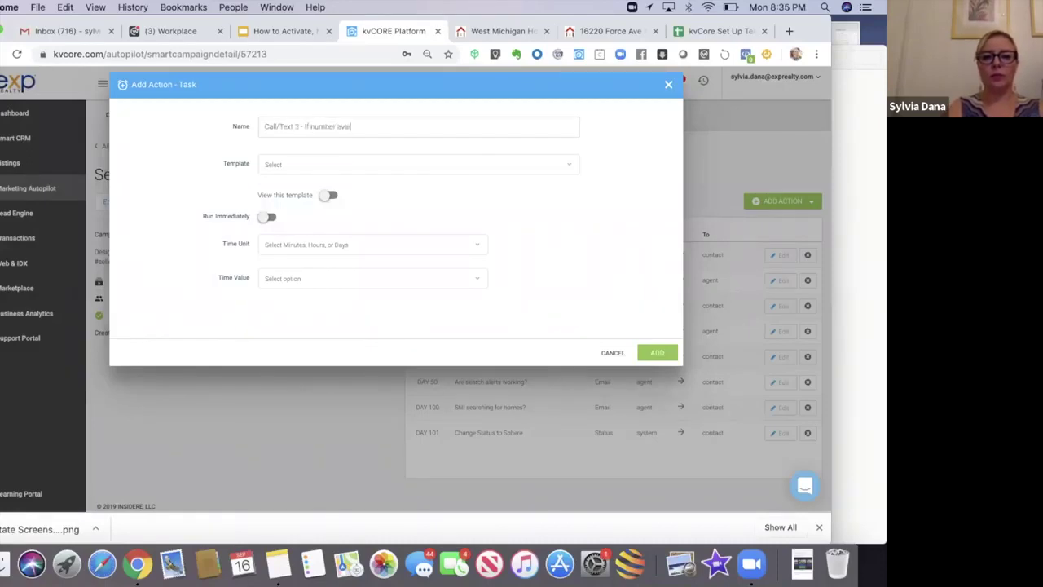
pyautogui.click(295, 167)
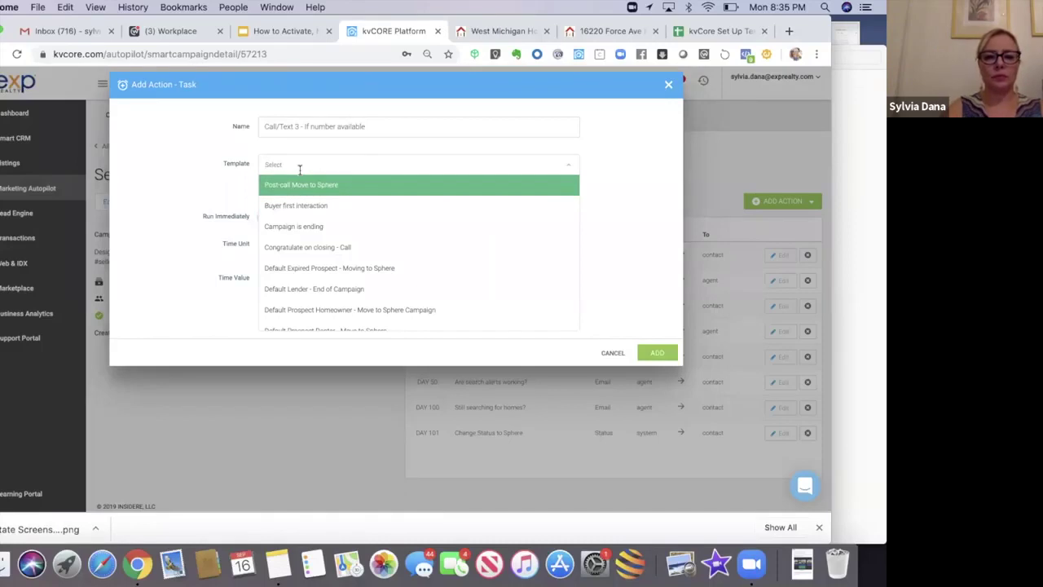
pyautogui.click(225, 176)
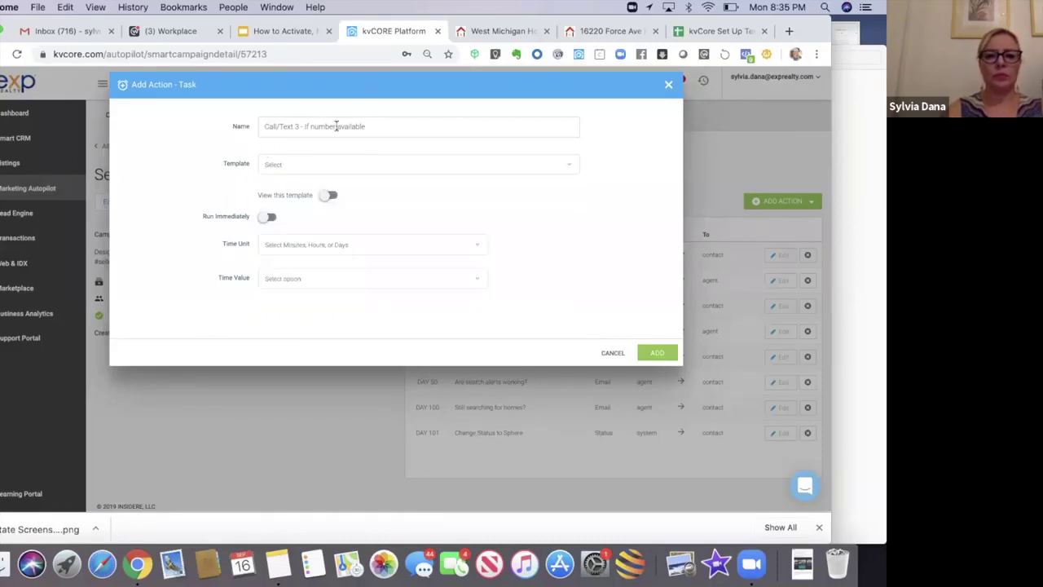
pyautogui.moveTo(377, 126); pyautogui.dragTo(233, 128)
pyautogui.press('super+c')
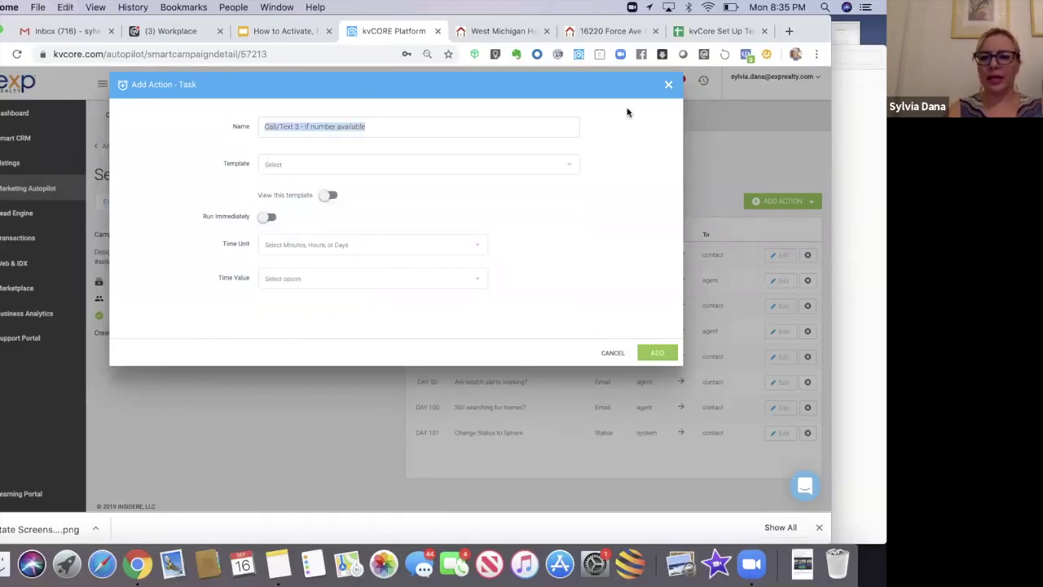
pyautogui.click(668, 83)
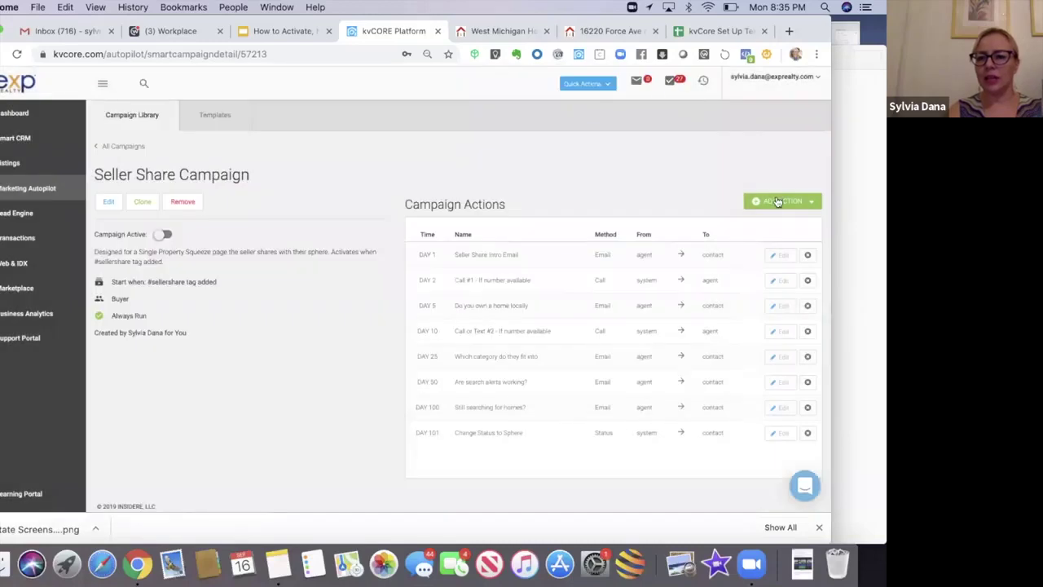
pyautogui.click(778, 201)
# Step: Start a call action with the pasted name 'Call/Text 3 - If number available' and Call and Leave Voicemail template
pyautogui.click(762, 235)
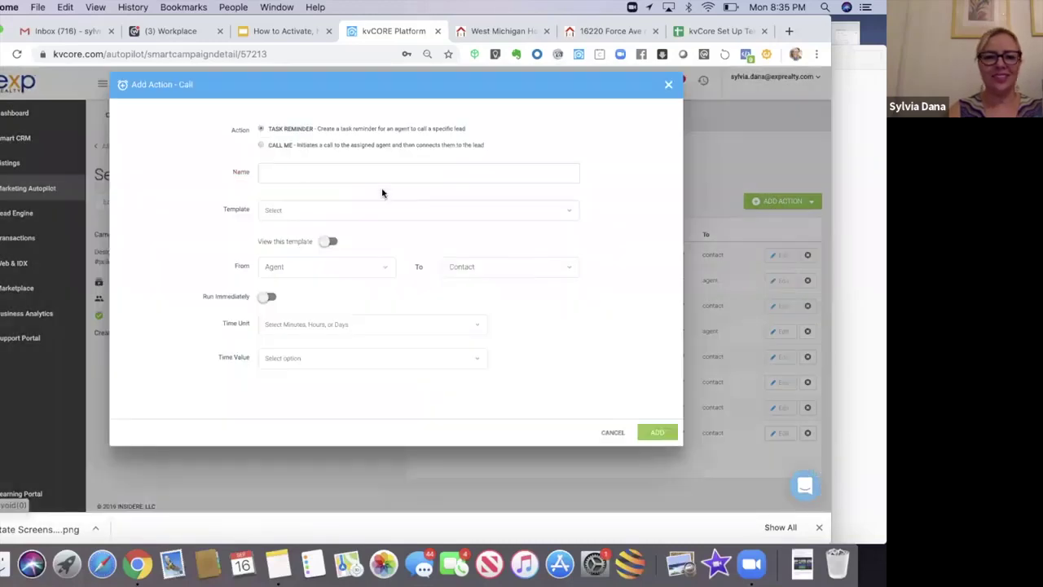
pyautogui.press('super+v')
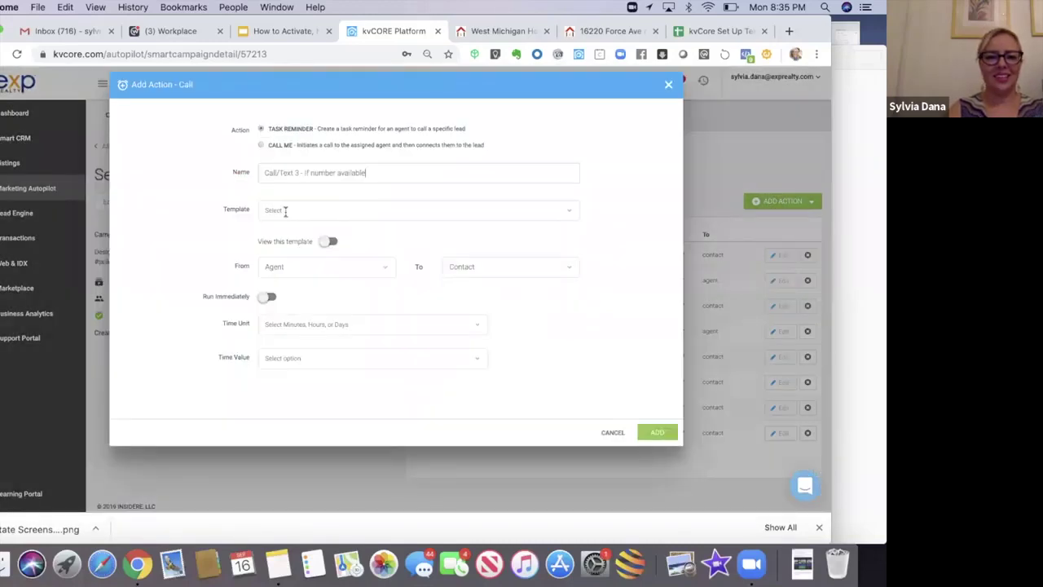
pyautogui.click(285, 210)
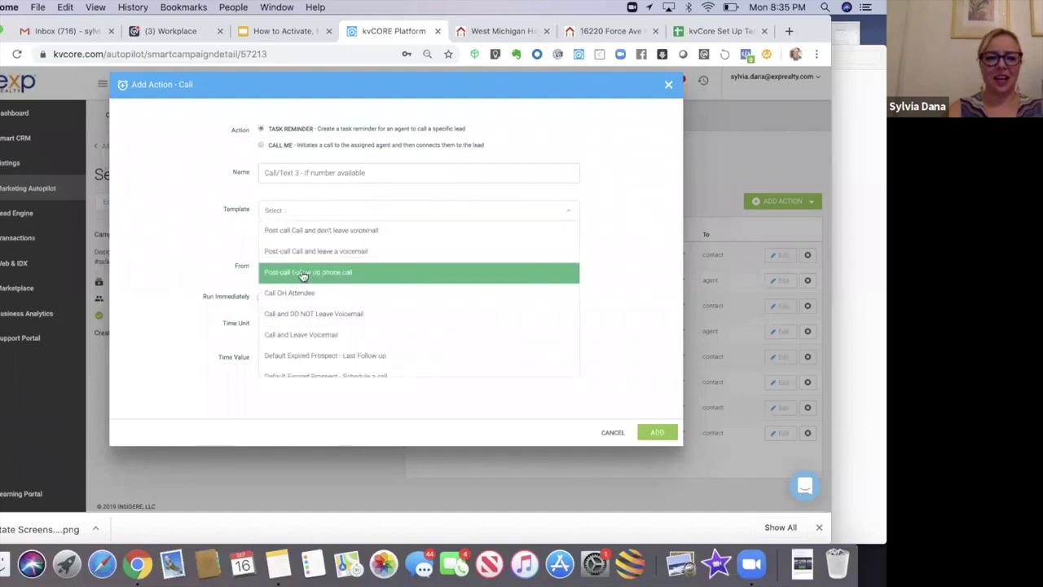
pyautogui.click(298, 334)
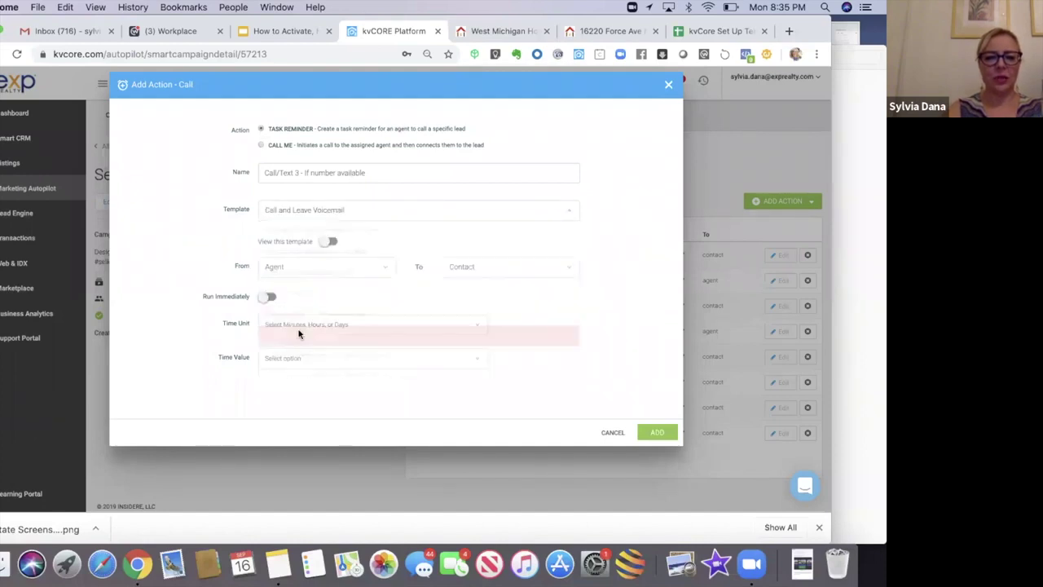
# Step: Set the call's delay to 125 days and add it to the campaign
pyautogui.click(269, 326)
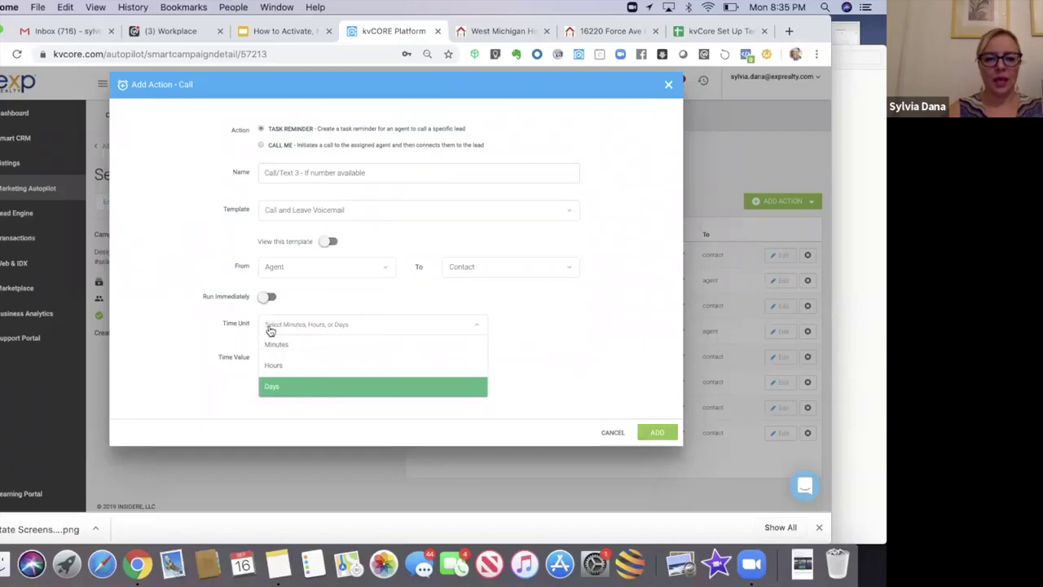
pyautogui.click(270, 388)
pyautogui.click(273, 359)
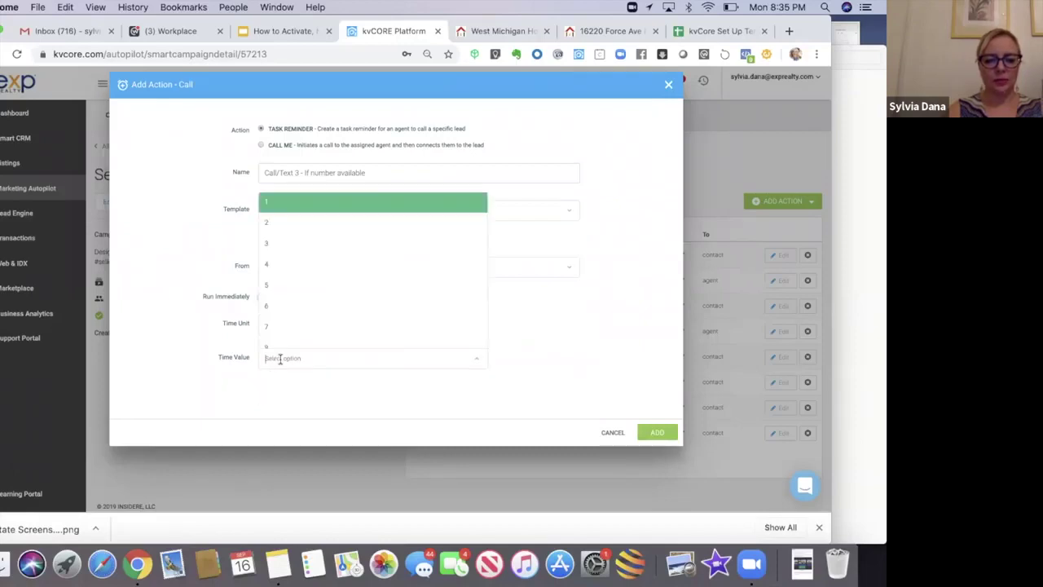
pyautogui.write('1')
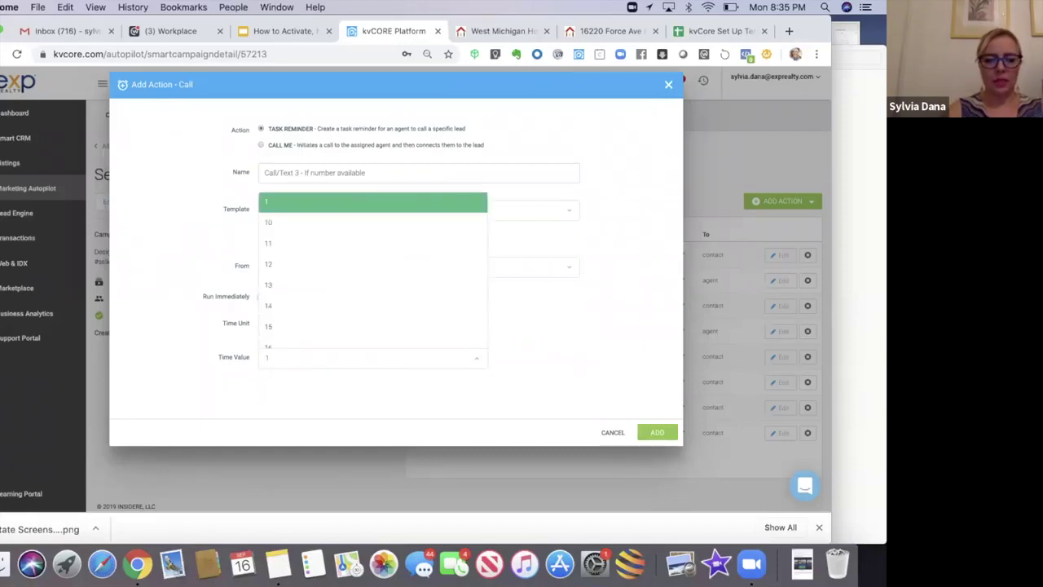
pyautogui.write('1')
pyautogui.press('BackSpace')
pyautogui.write('25')
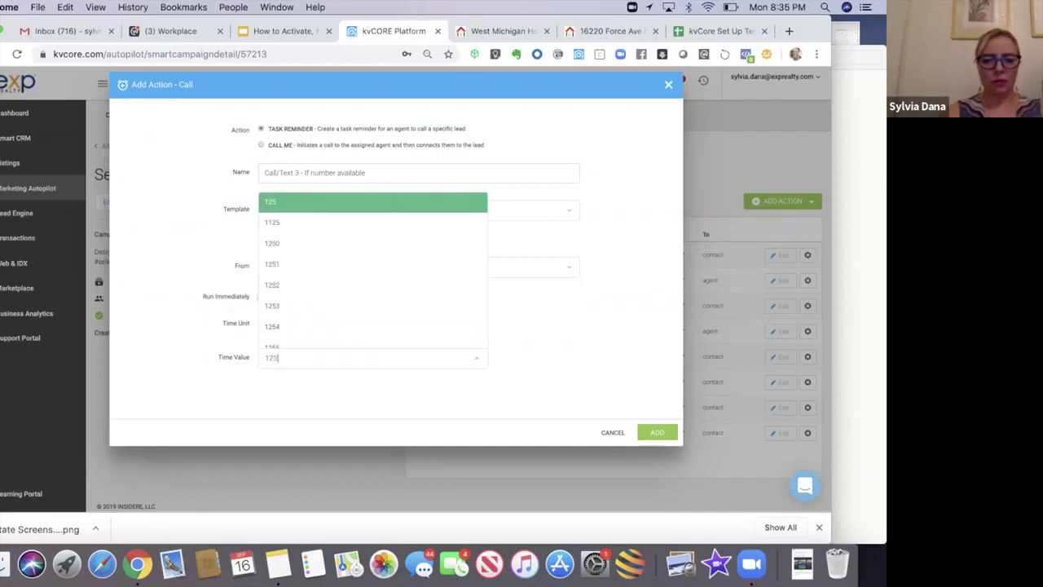
pyautogui.click(277, 203)
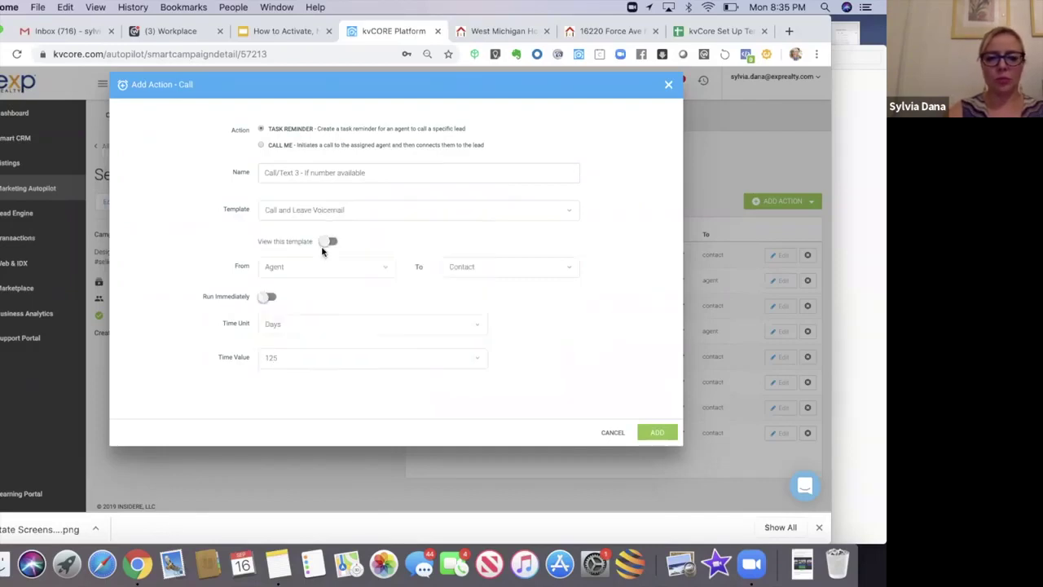
pyautogui.click(652, 431)
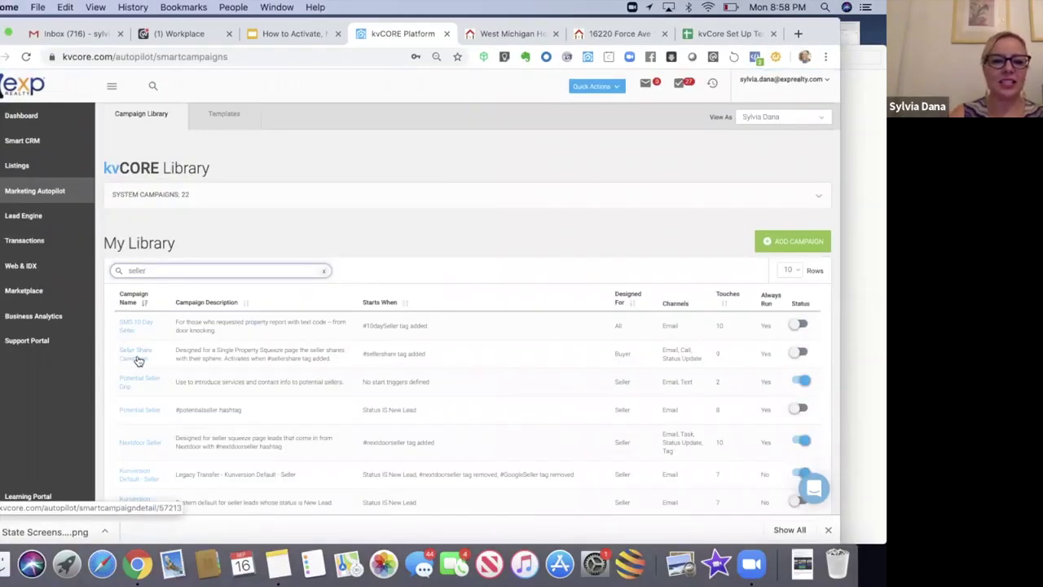
# Step: Switch on the Seller Share Campaign's Status toggle and confirm with Yes!
pyautogui.click(799, 353)
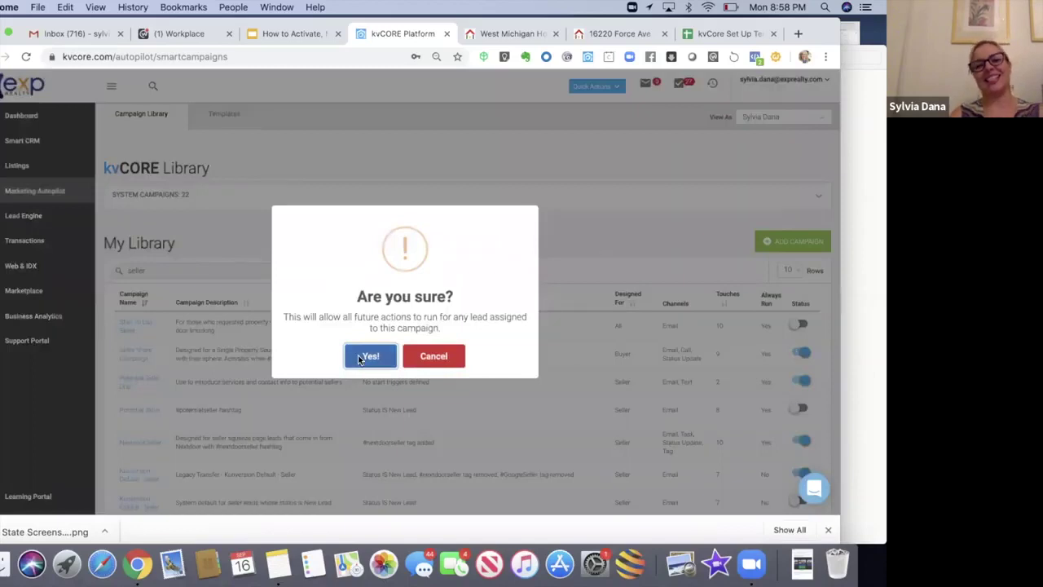
pyautogui.click(363, 358)
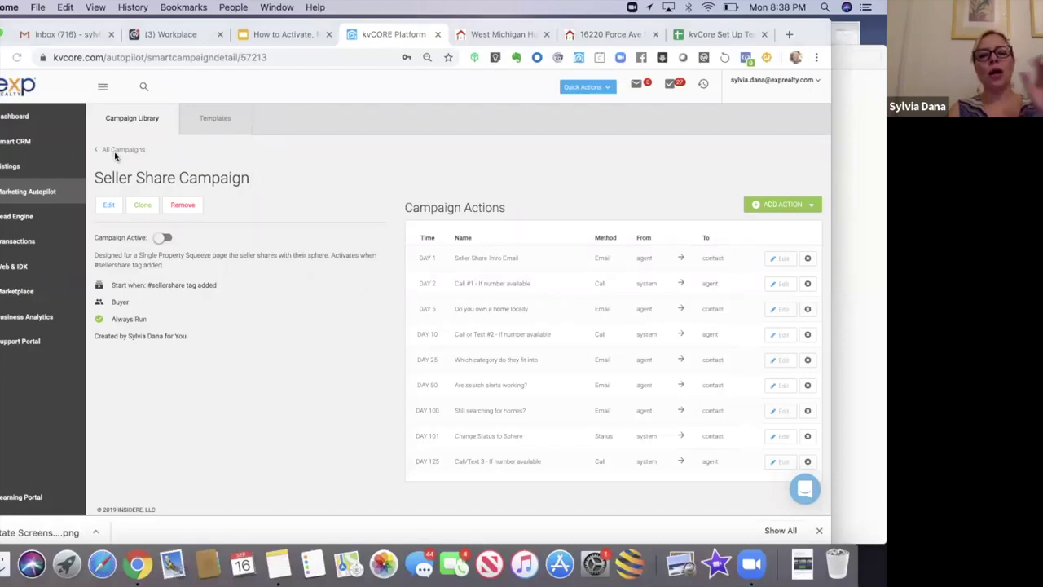
# Step: Search My Library for 'buyer' and open the Kunversion Default - Buyer campaign
pyautogui.click(119, 157)
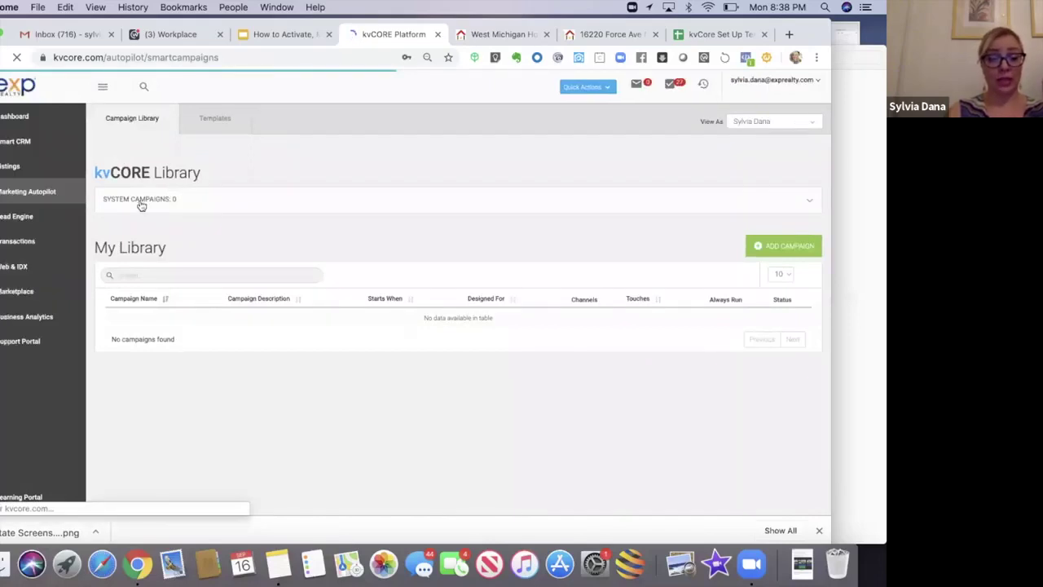
pyautogui.click(154, 274)
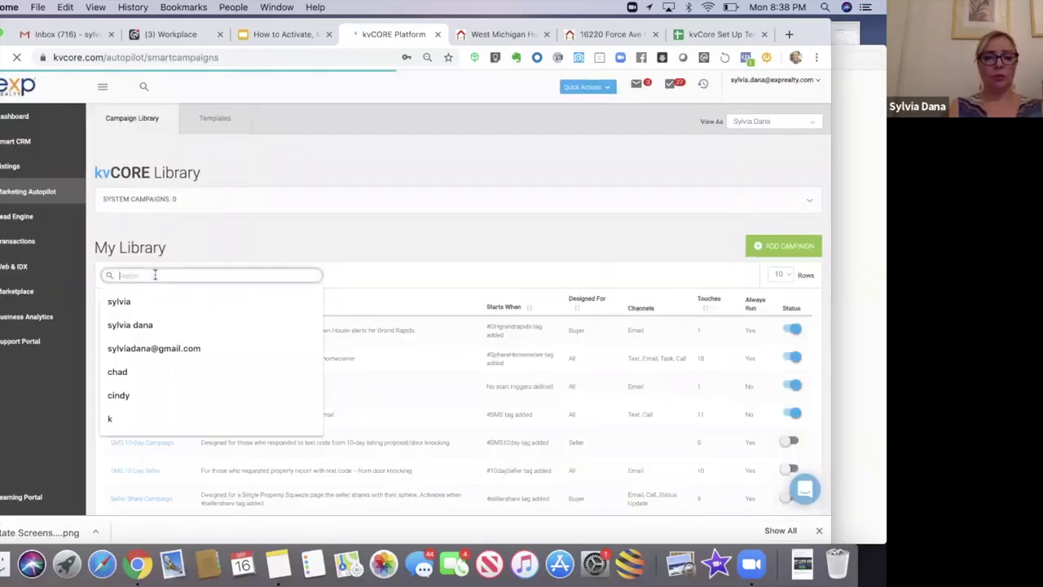
pyautogui.write('buyer')
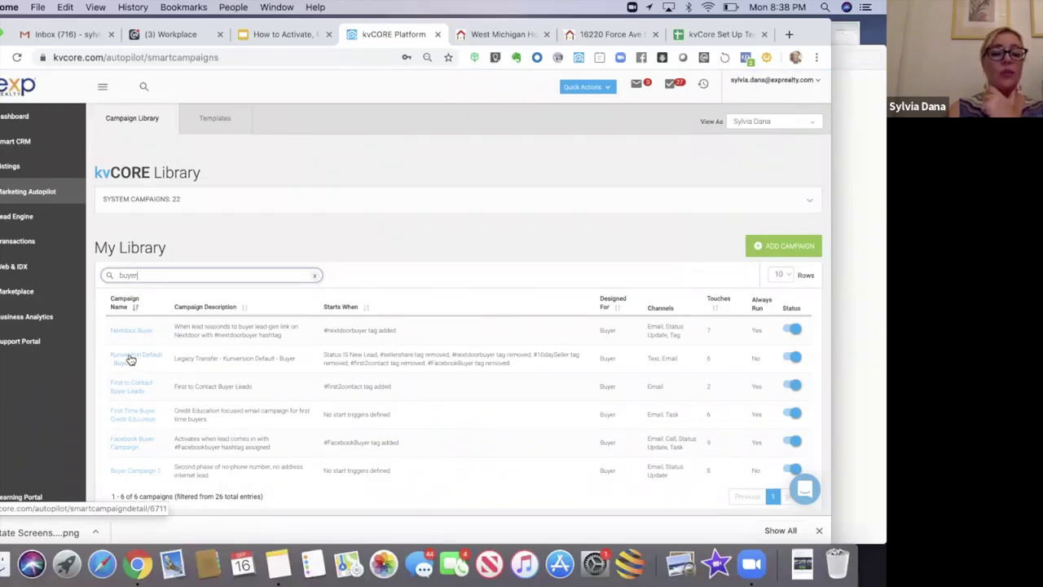
pyautogui.click(129, 361)
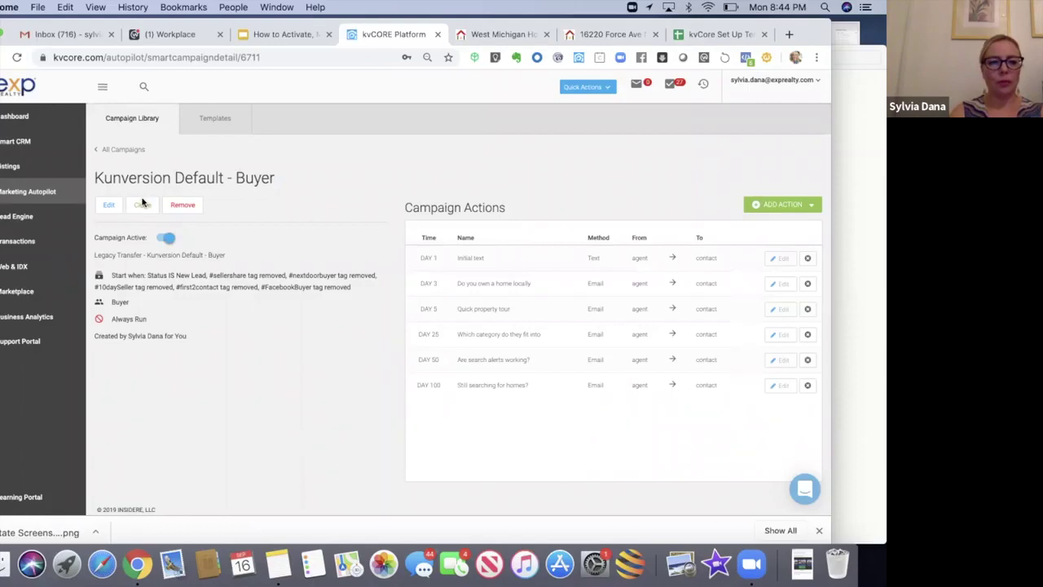
# Step: Open the Buyer campaign's Edit Campaign modal and scroll down to its start triggers
pyautogui.click(108, 206)
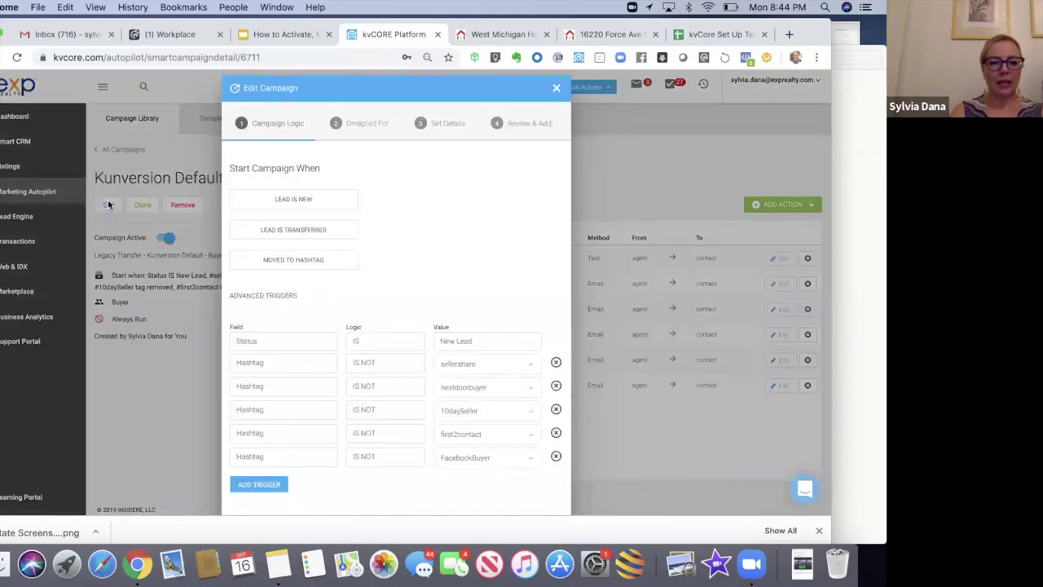
pyautogui.scroll(-2, 412, 206)
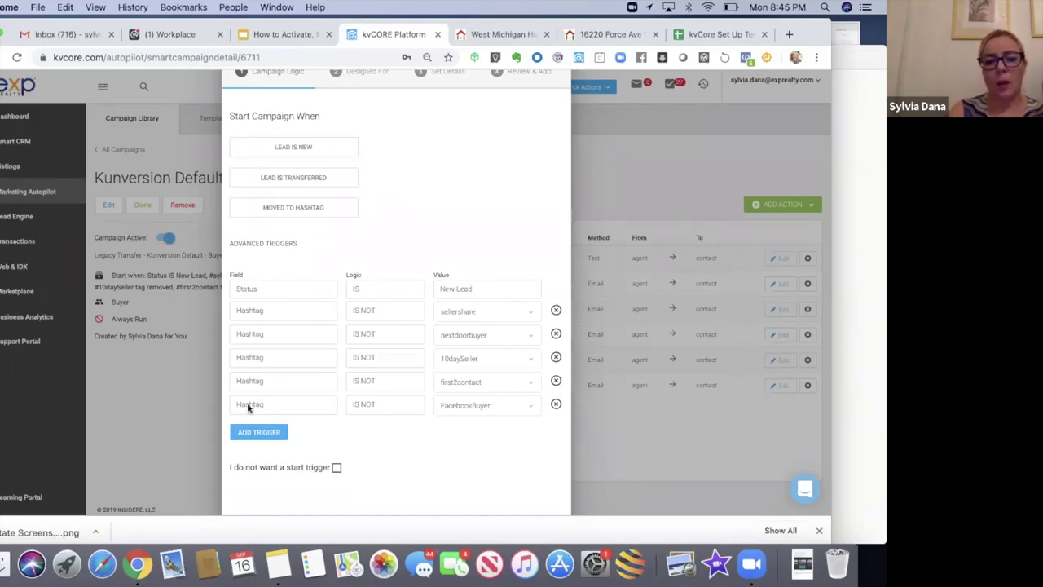
# Step: Add a start trigger: Hashtag IS NOT sellershare
pyautogui.click(245, 437)
pyautogui.click(248, 430)
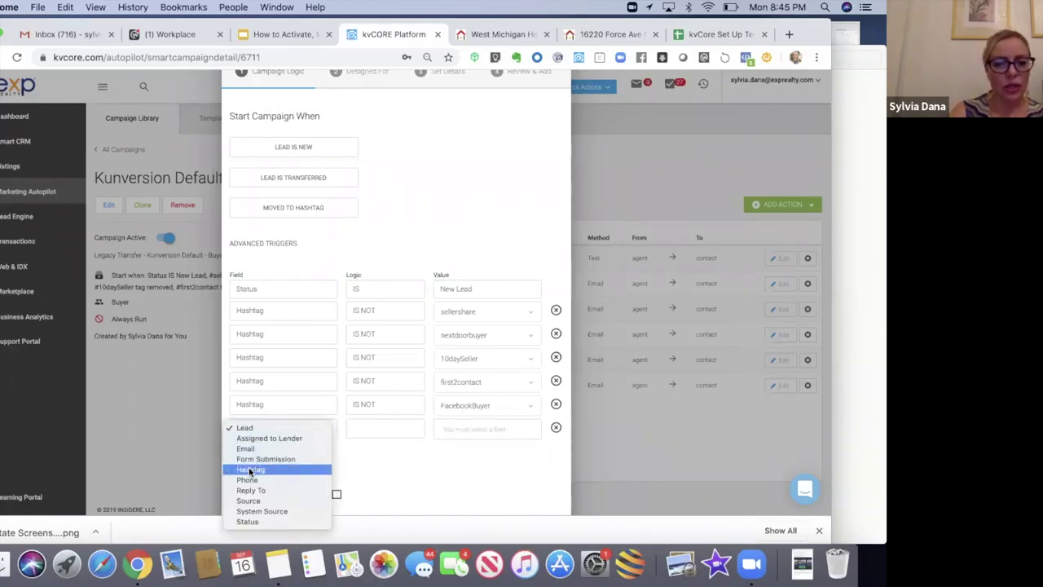
pyautogui.click(250, 471)
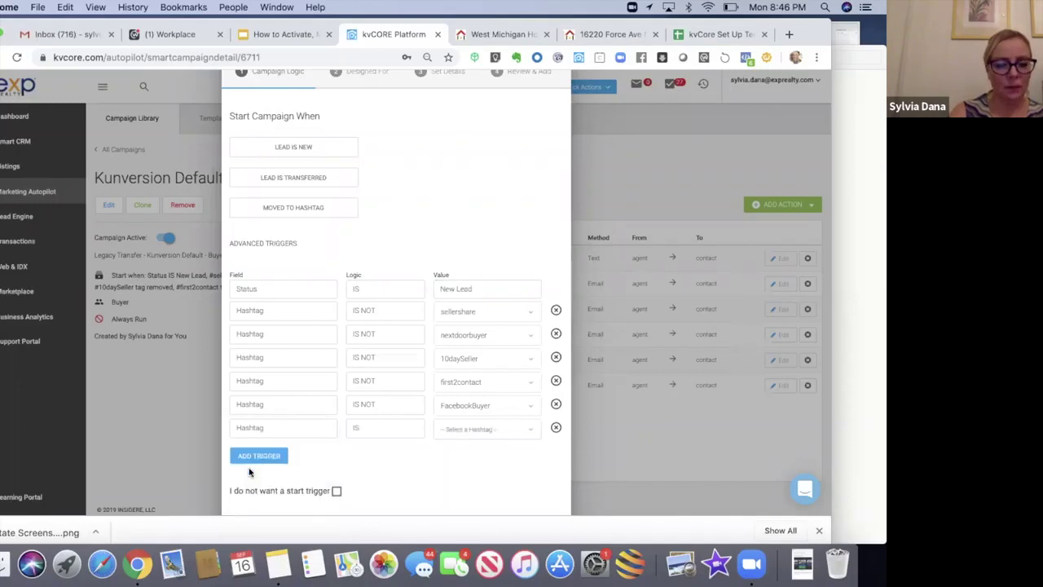
pyautogui.click(395, 428)
pyautogui.click(399, 440)
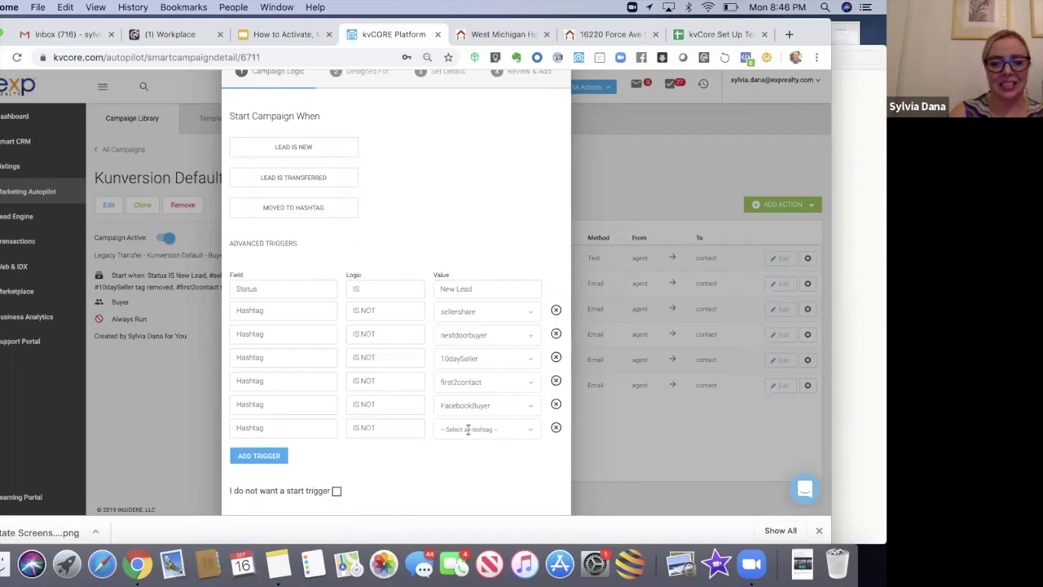
pyautogui.click(468, 429)
pyautogui.write('seller')
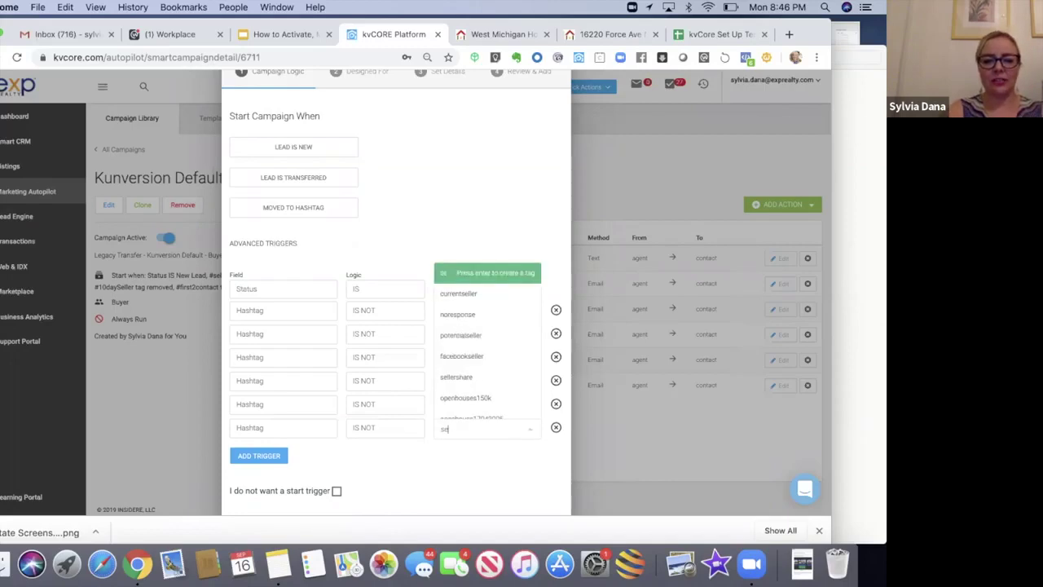
pyautogui.click(468, 385)
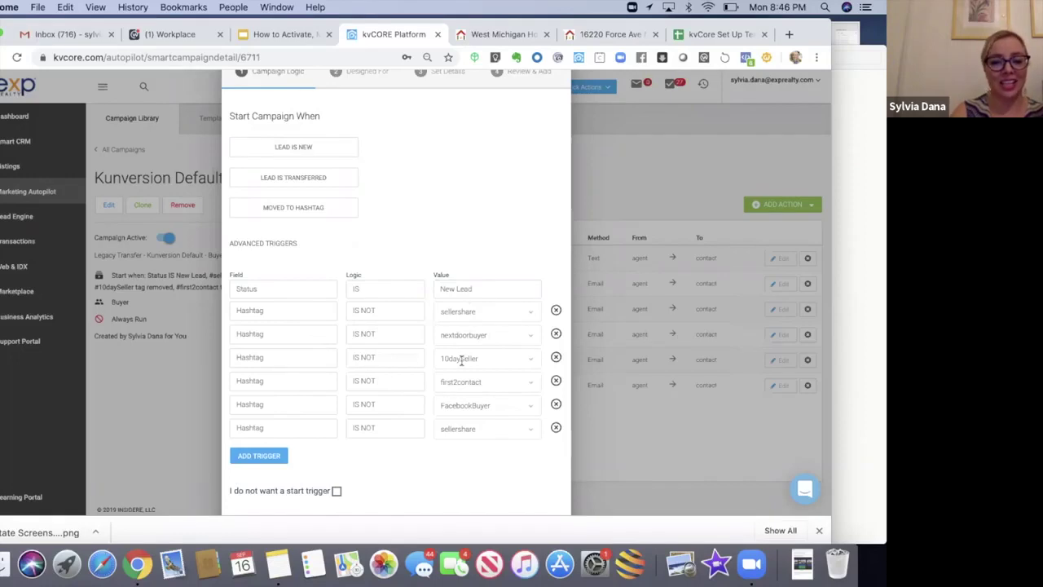
# Step: Delete the extra sellershare trigger, step through the remaining pages and update the campaign
pyautogui.click(556, 427)
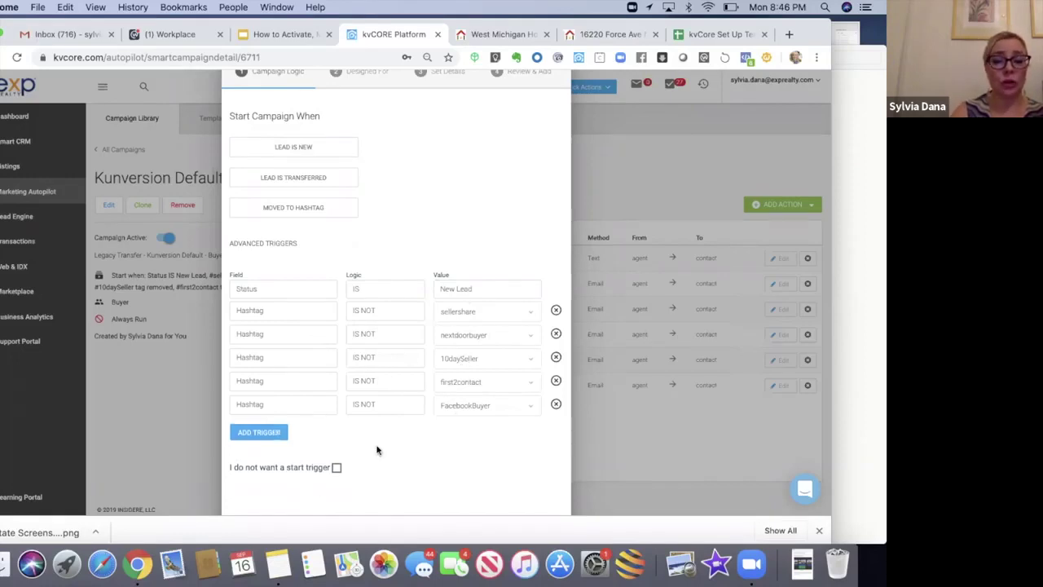
pyautogui.scroll(-2, 376, 450)
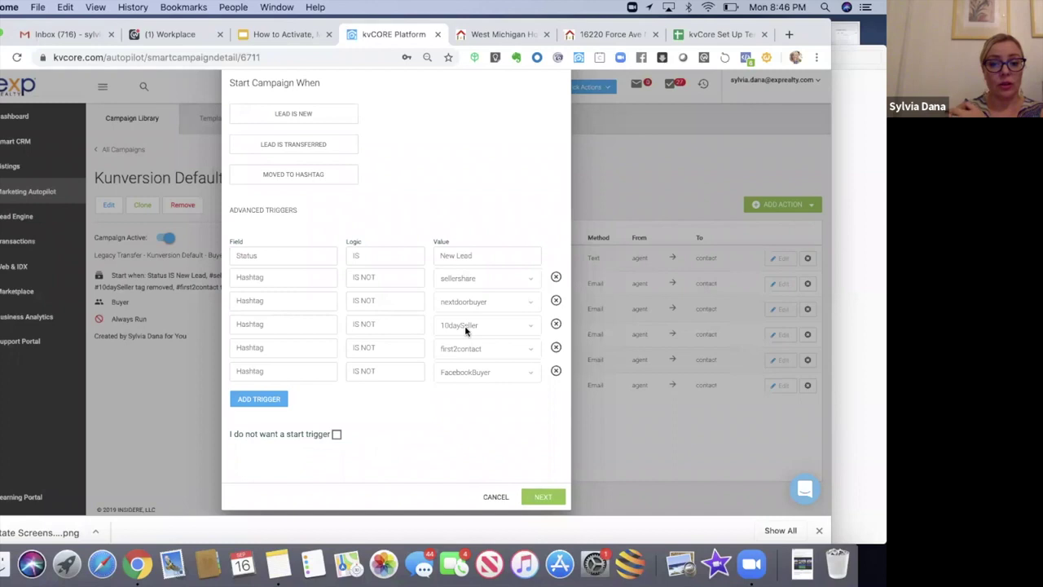
pyautogui.click(533, 494)
pyautogui.click(552, 322)
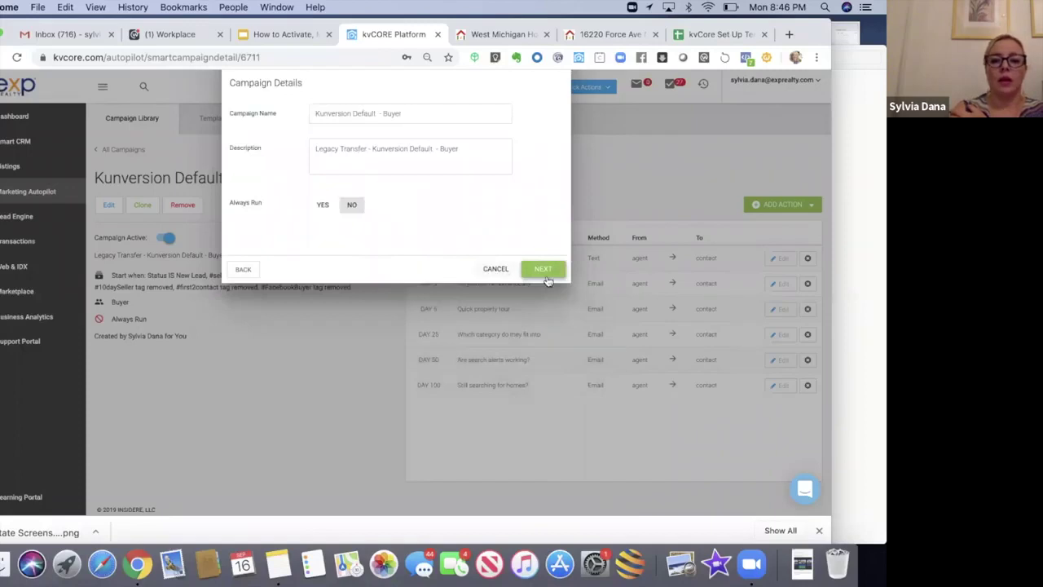
pyautogui.click(546, 270)
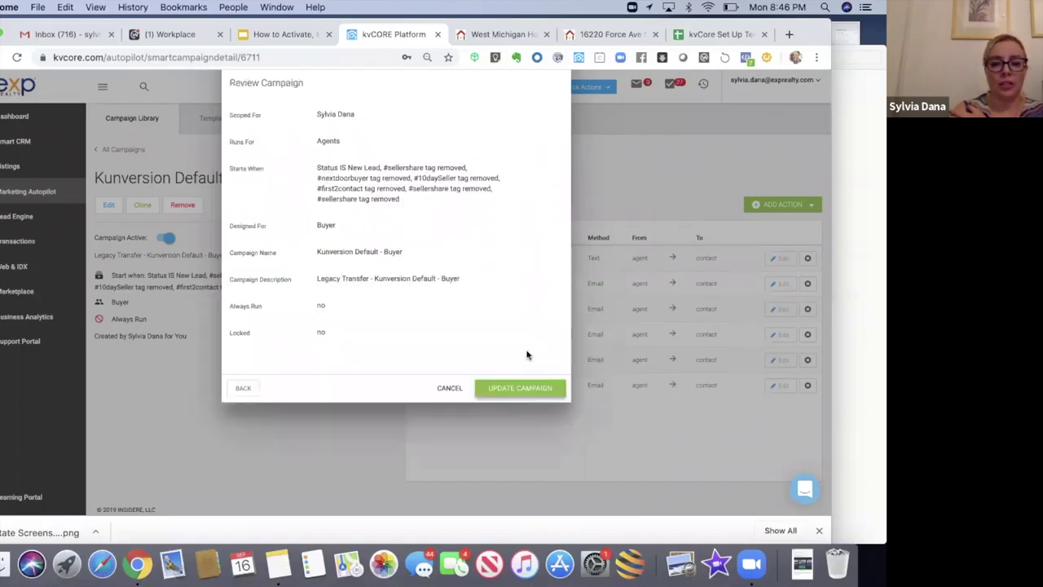
pyautogui.click(511, 389)
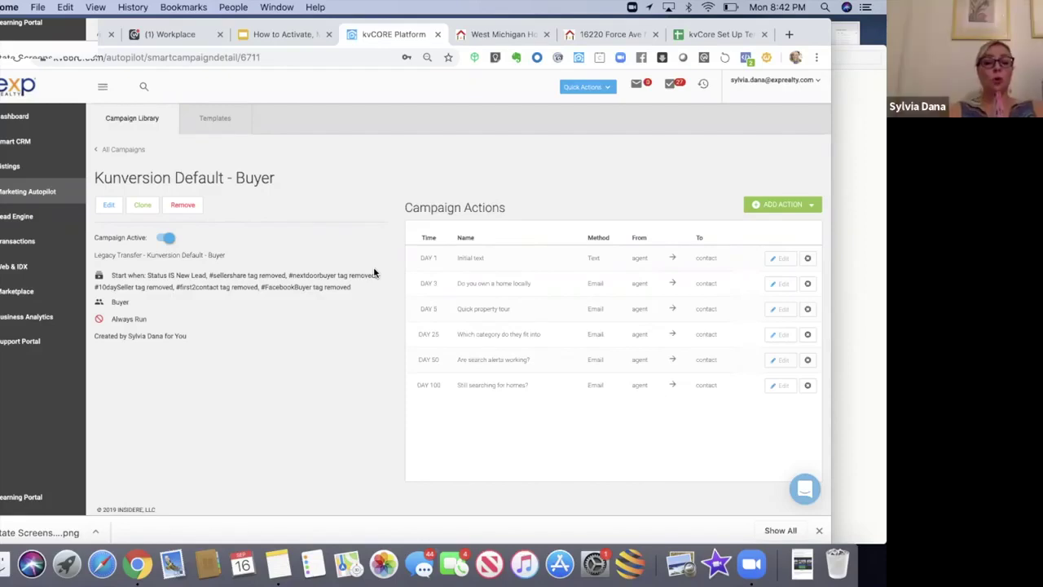
# Step: Remove the 'Hashtag IS NOT sellershare' start trigger from the Kunversion Default - Buyer campaign
pyautogui.click(110, 206)
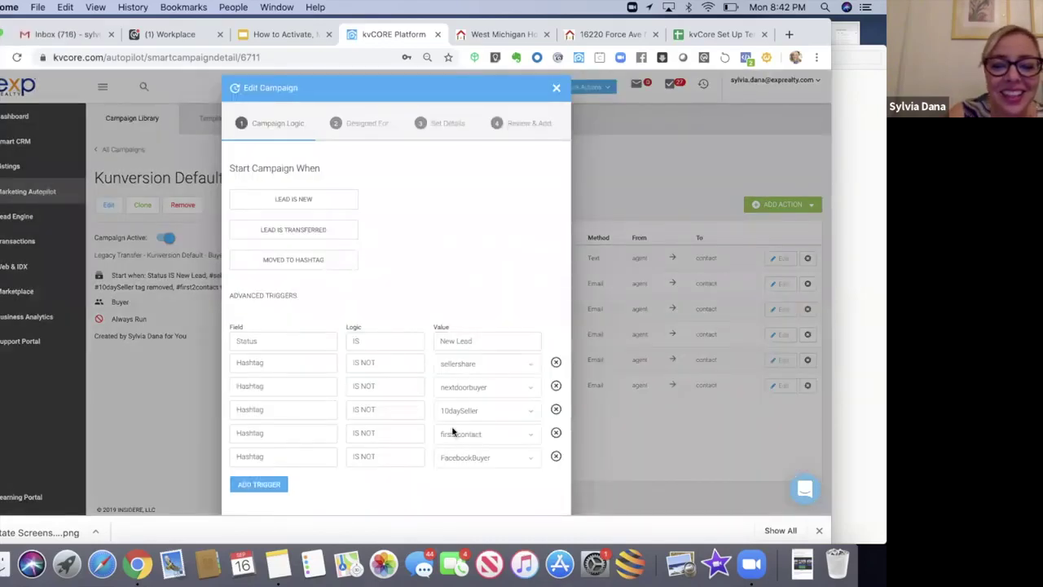
pyautogui.click(556, 362)
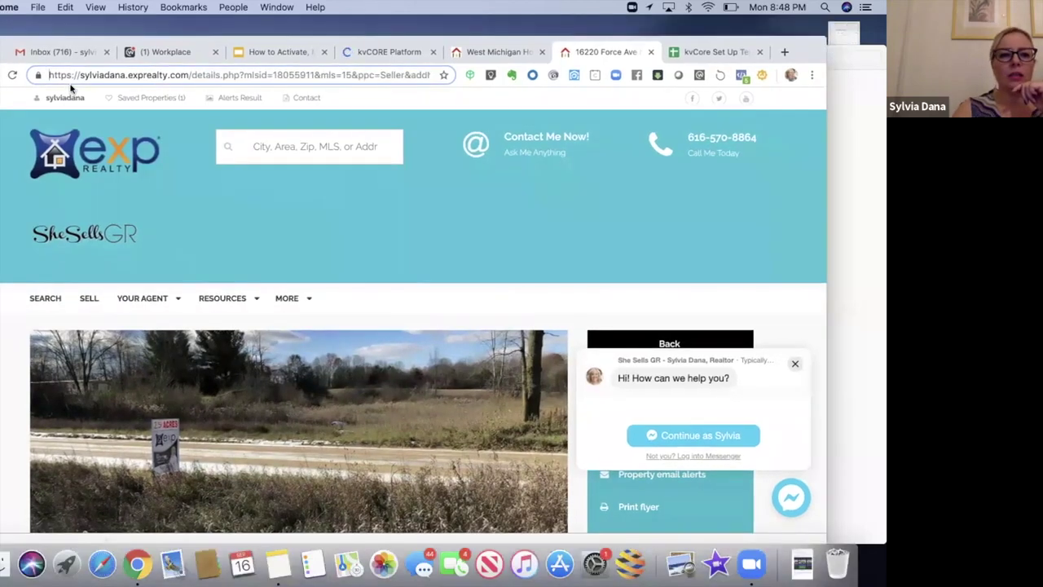
# Step: Inspect the listing's web address, picking out the listing id and MLS number 18055911
pyautogui.click(325, 75)
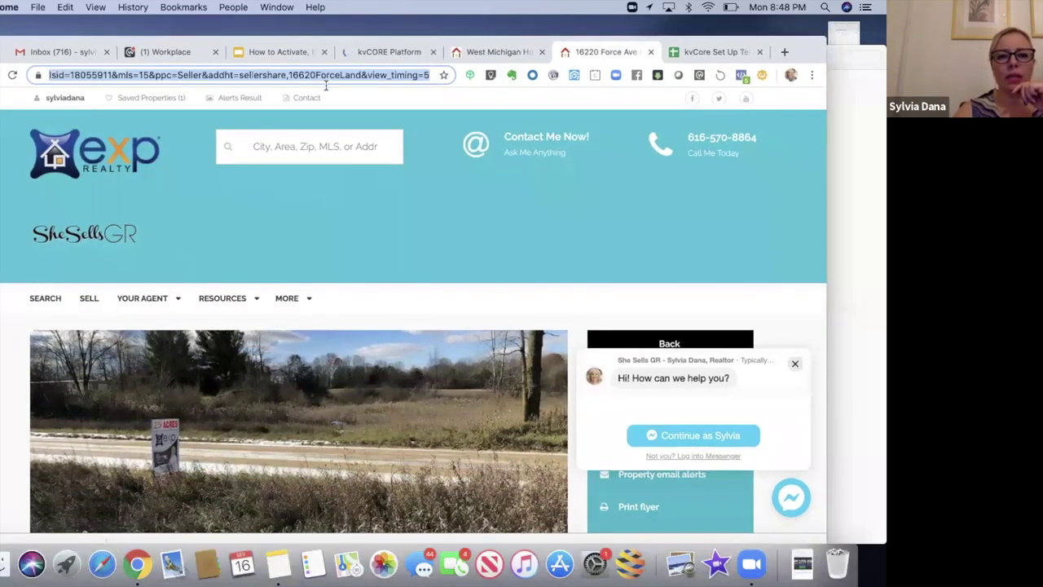
pyautogui.click(428, 77)
pyautogui.press('super+Left')
pyautogui.moveTo(50, 75); pyautogui.dragTo(90, 75)
pyautogui.click(103, 76)
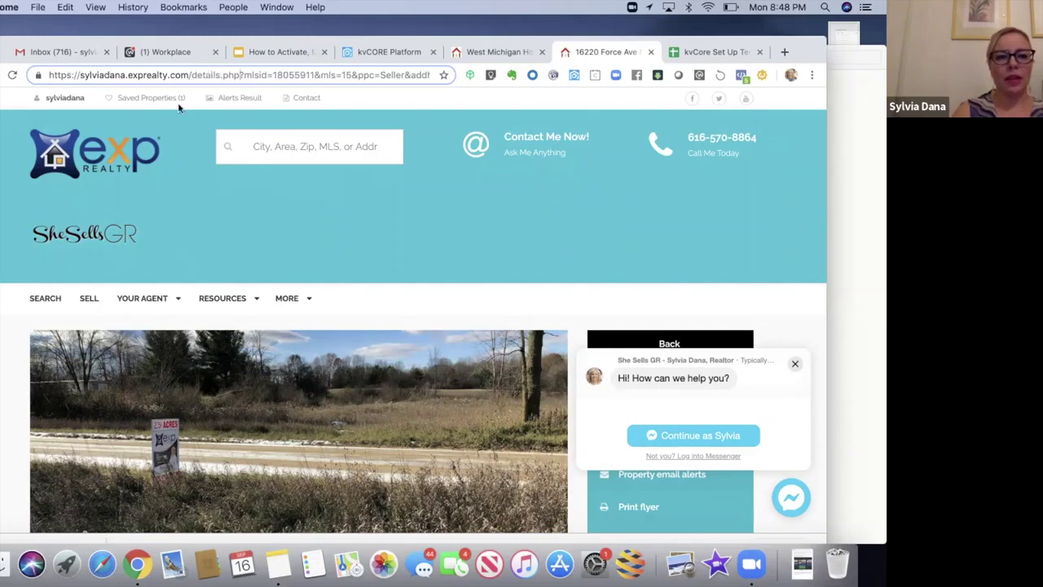
pyautogui.moveTo(260, 71); pyautogui.dragTo(298, 71)
pyautogui.click(281, 71)
pyautogui.doubleClick(308, 71)
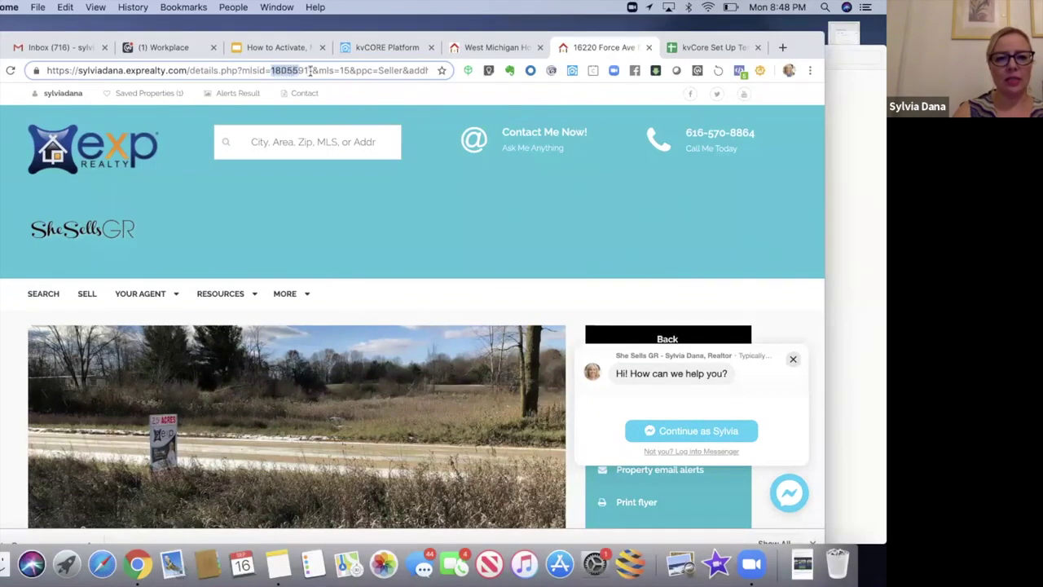
pyautogui.click(312, 71)
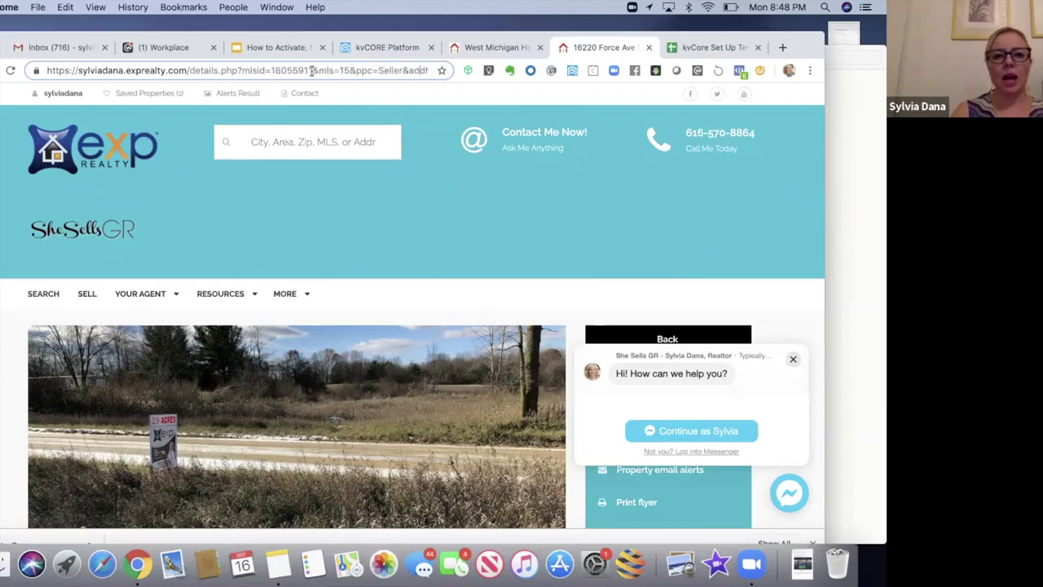
pyautogui.moveTo(354, 71); pyautogui.dragTo(398, 70)
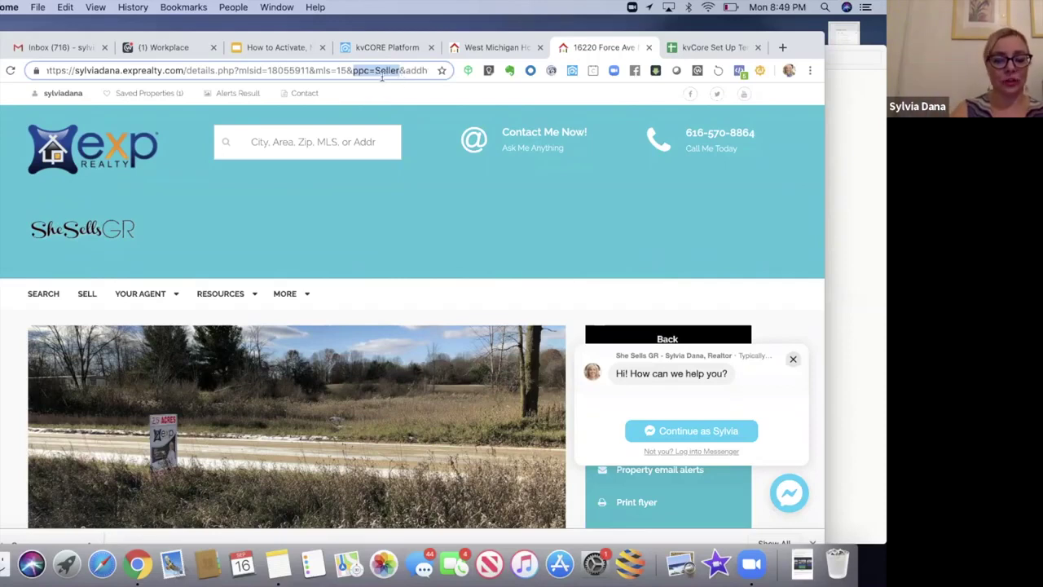
pyautogui.click(398, 70)
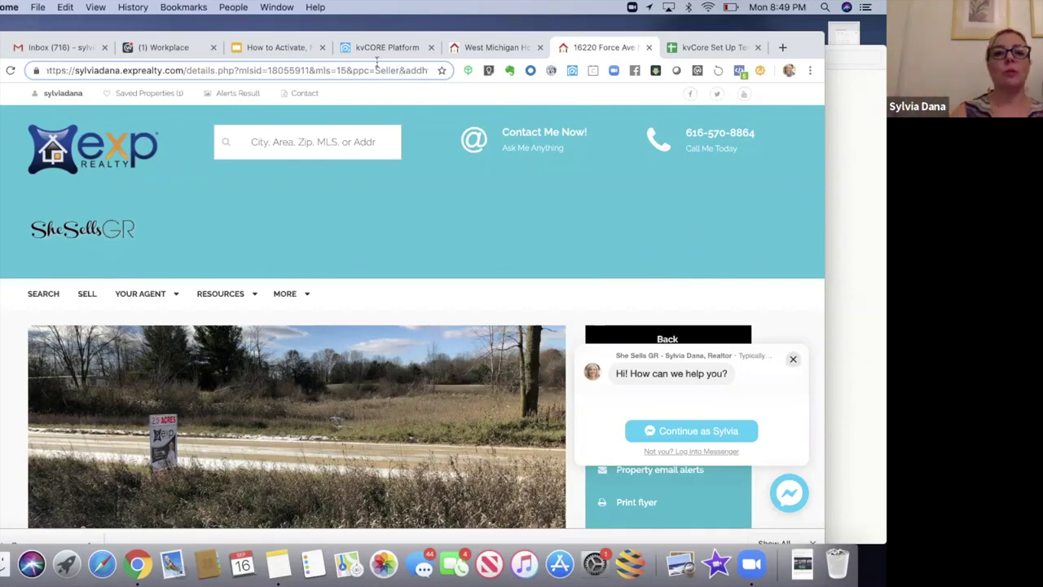
pyautogui.doubleClick(397, 70)
pyautogui.moveTo(405, 70); pyautogui.dragTo(288, 70)
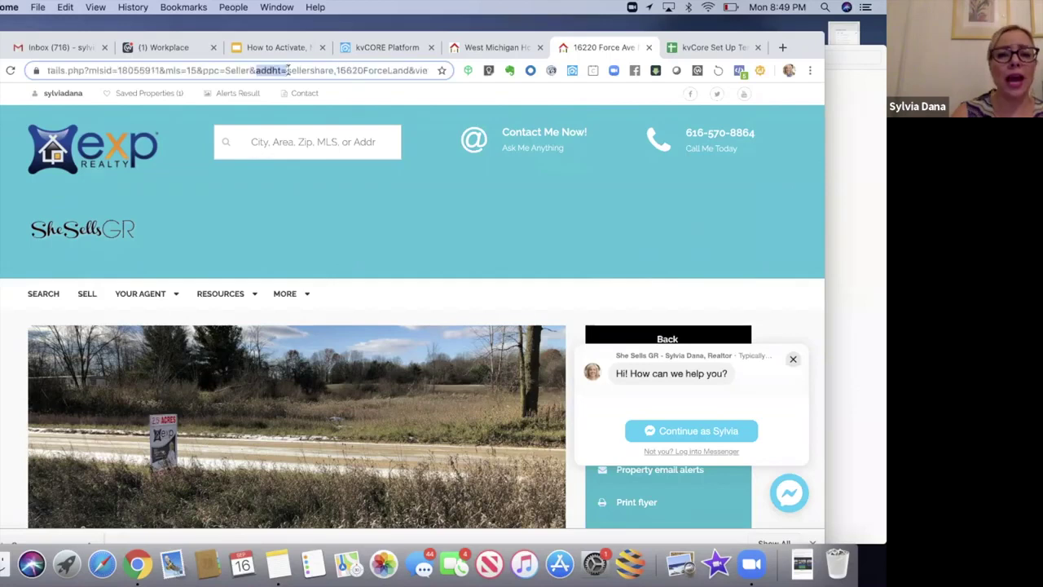
pyautogui.click(288, 70)
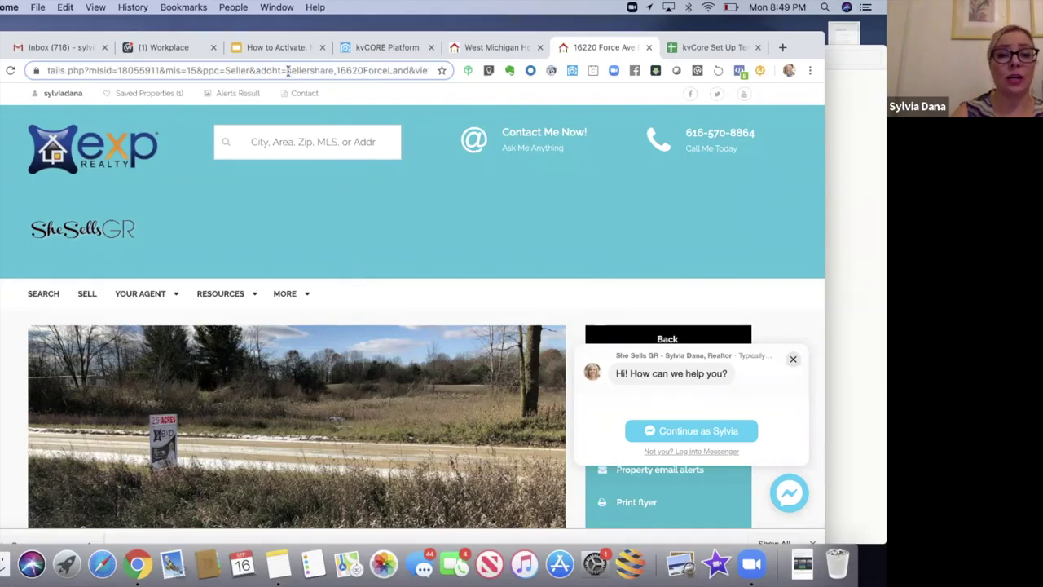
pyautogui.doubleClick(330, 71)
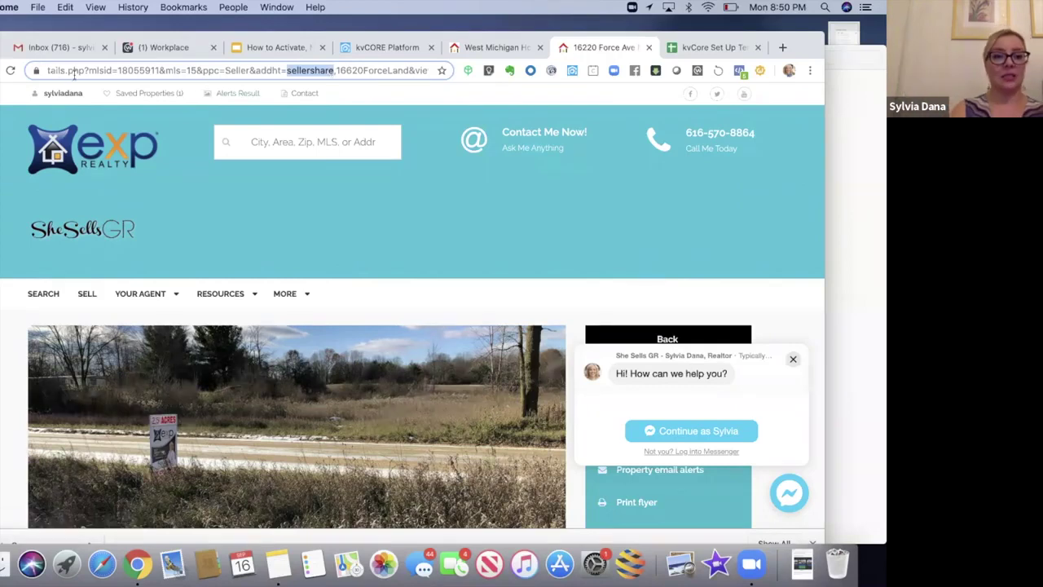
pyautogui.click(59, 71)
pyautogui.click(79, 428)
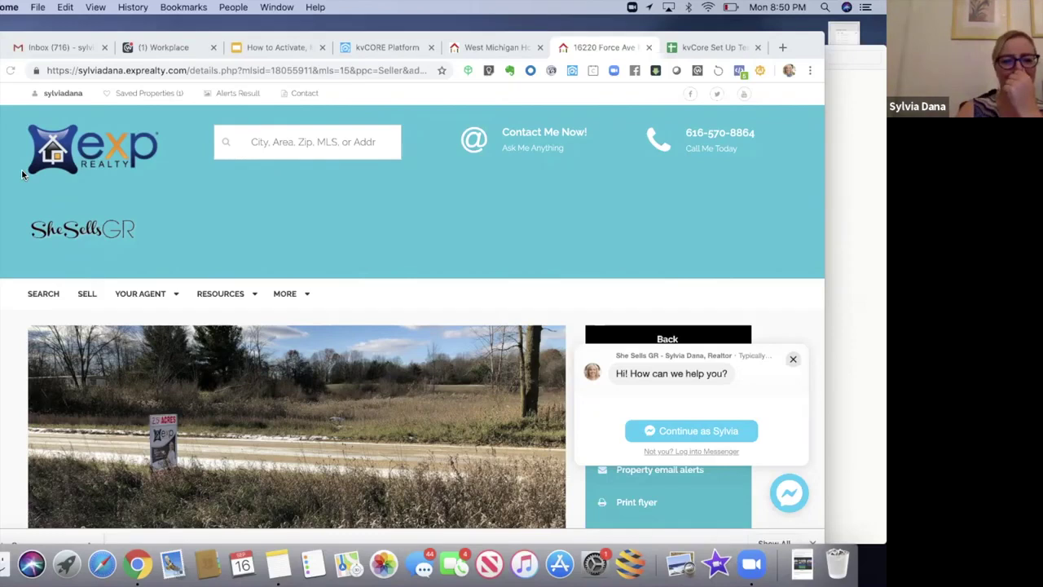
pyautogui.doubleClick(287, 70)
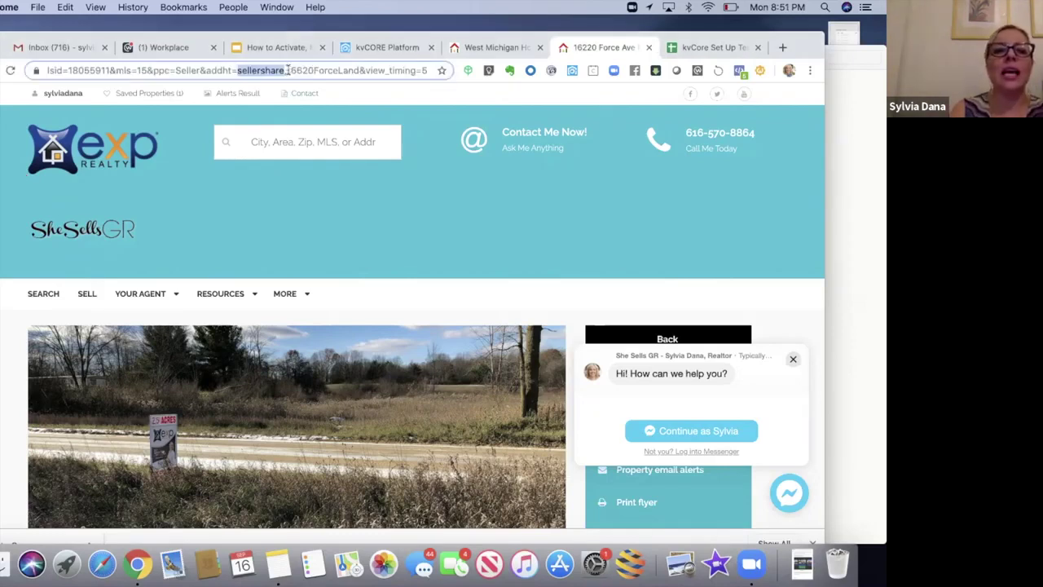
pyautogui.click(286, 70)
pyautogui.moveTo(287, 70); pyautogui.dragTo(358, 70)
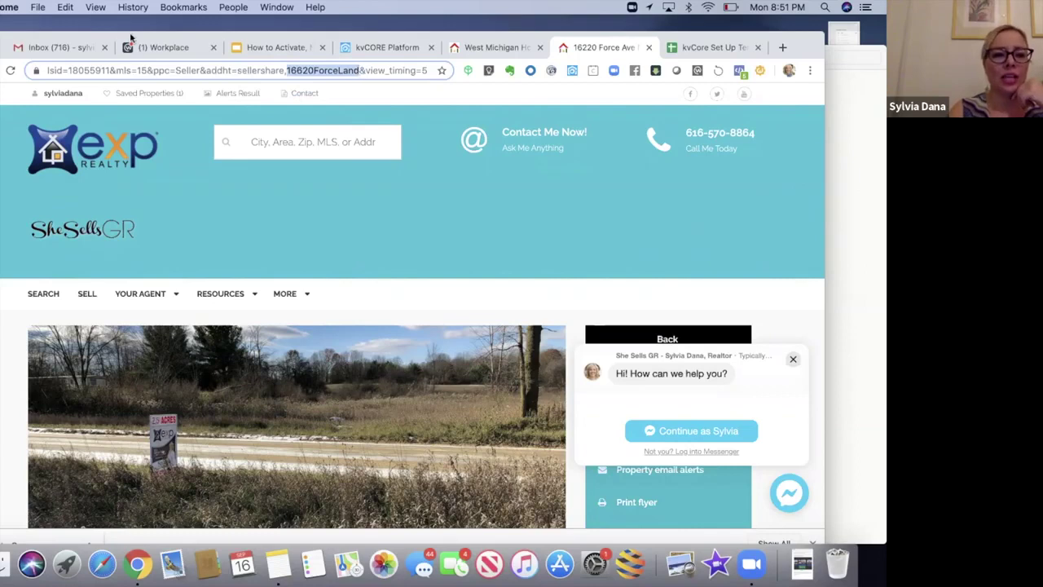
pyautogui.moveTo(146, 36); pyautogui.dragTo(150, 58)
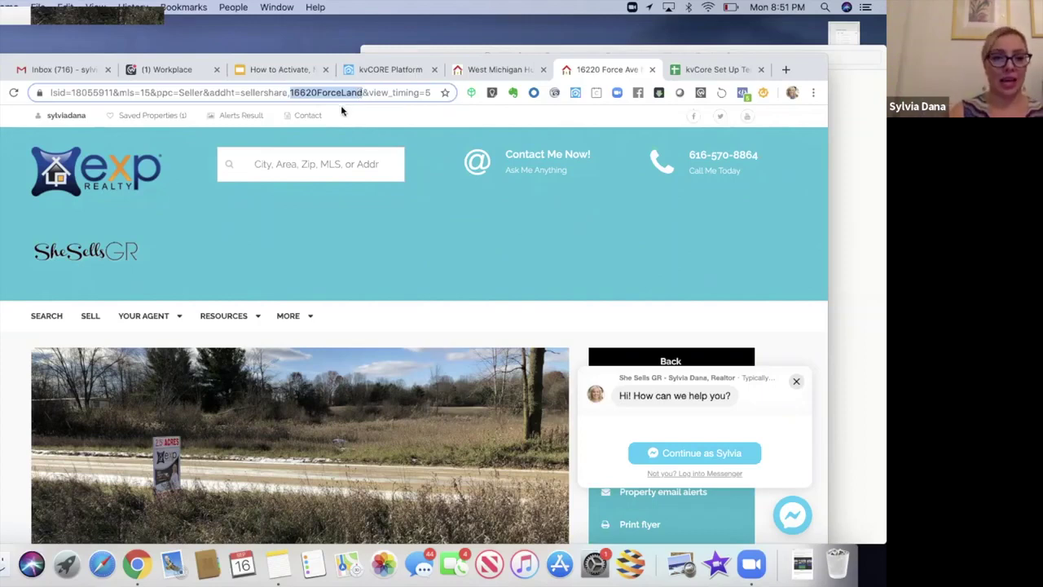
pyautogui.click(383, 71)
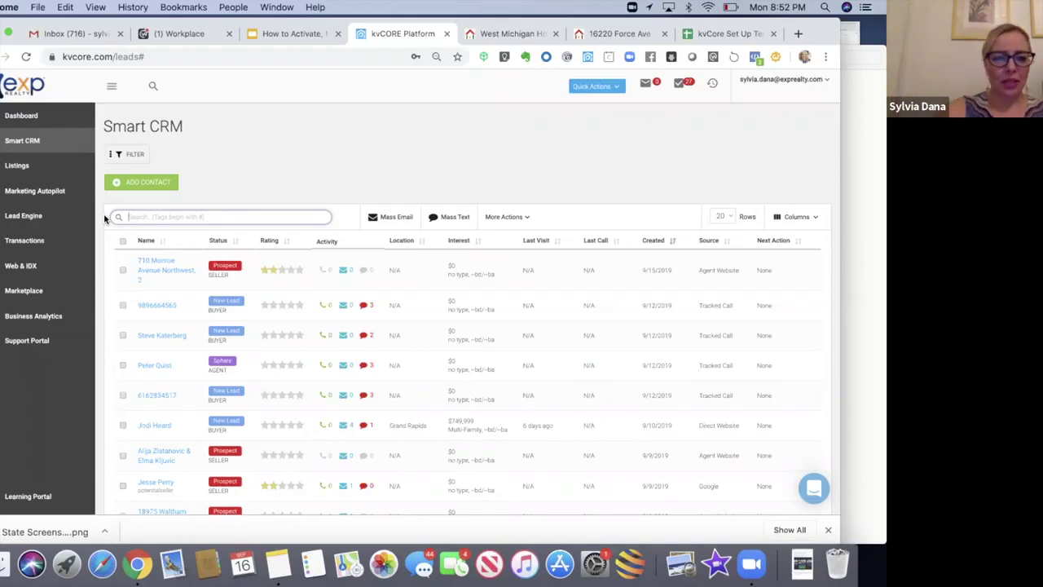
# Step: Search the Smart CRM leads for the #nextdoor hashtag
pyautogui.write('#')
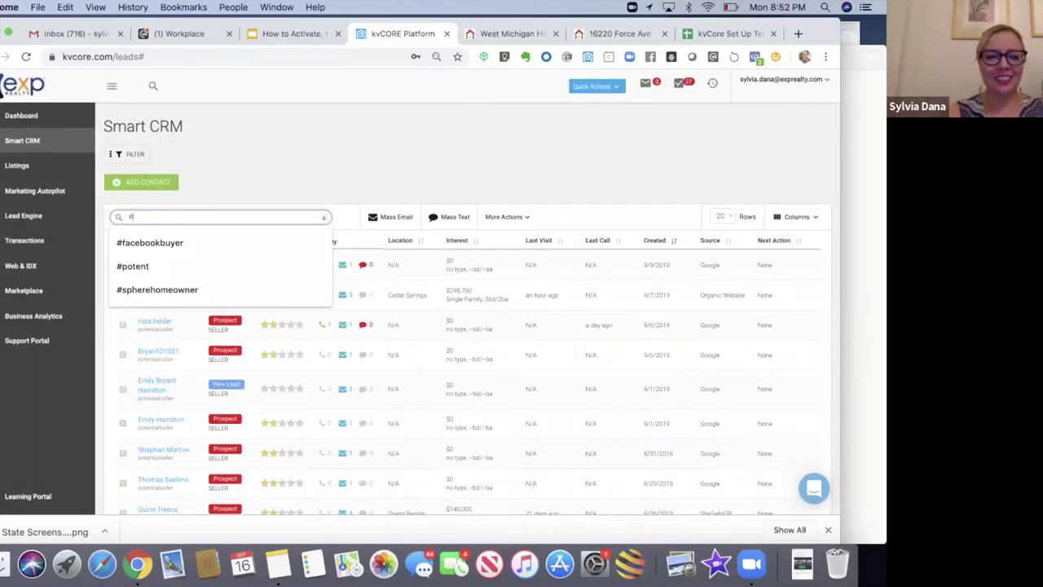
pyautogui.write('nextdoor')
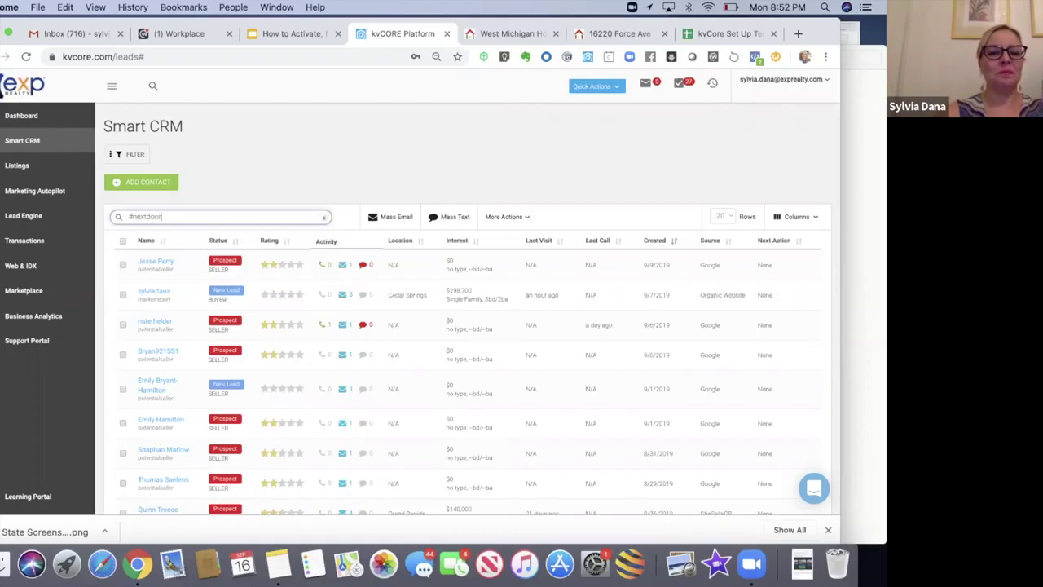
pyautogui.press('Return')
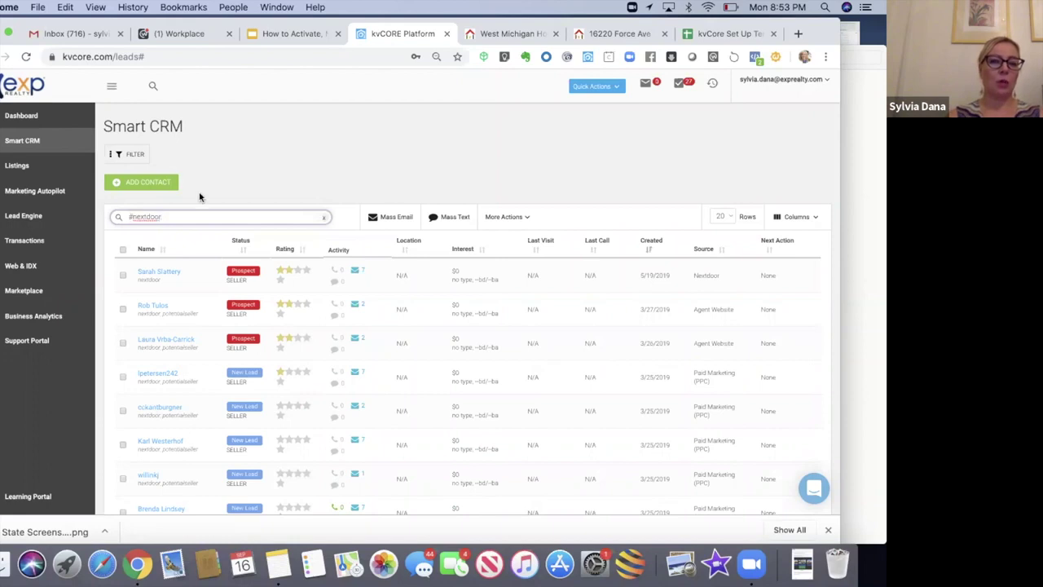
pyautogui.scroll(-3, 199, 197)
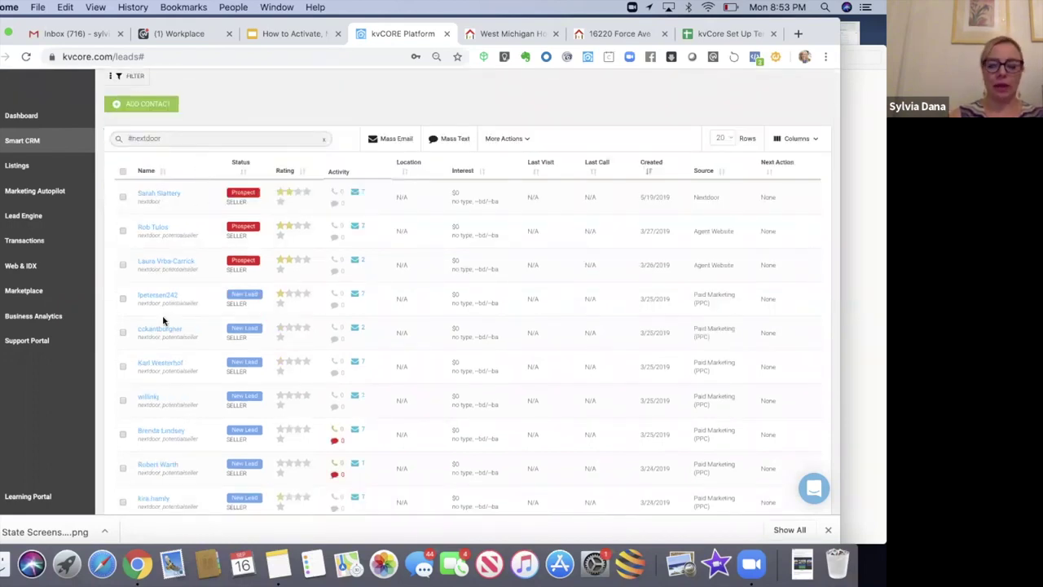
pyautogui.scroll(-10, 171, 421)
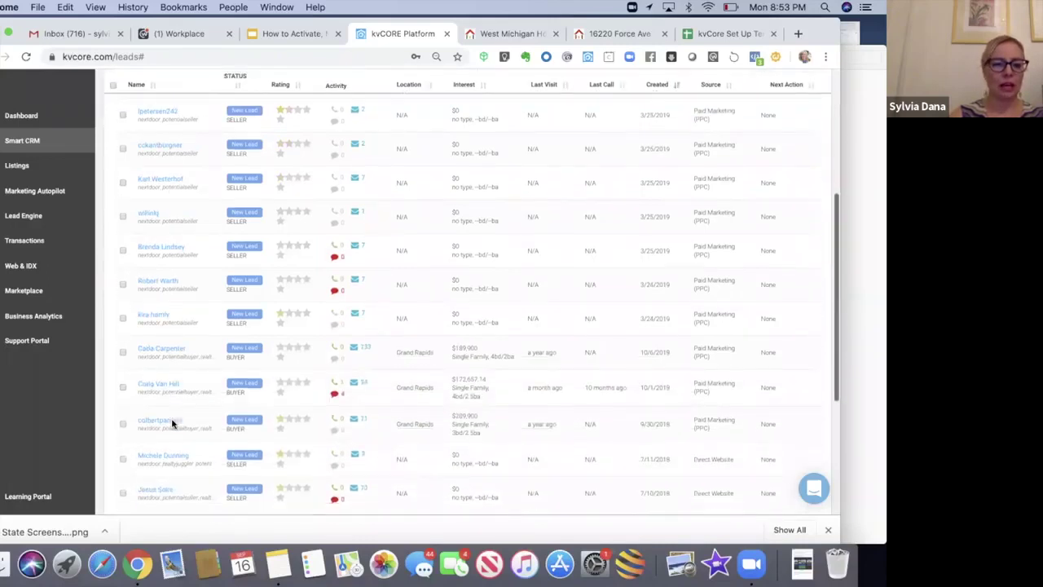
pyautogui.scroll(-6, 172, 424)
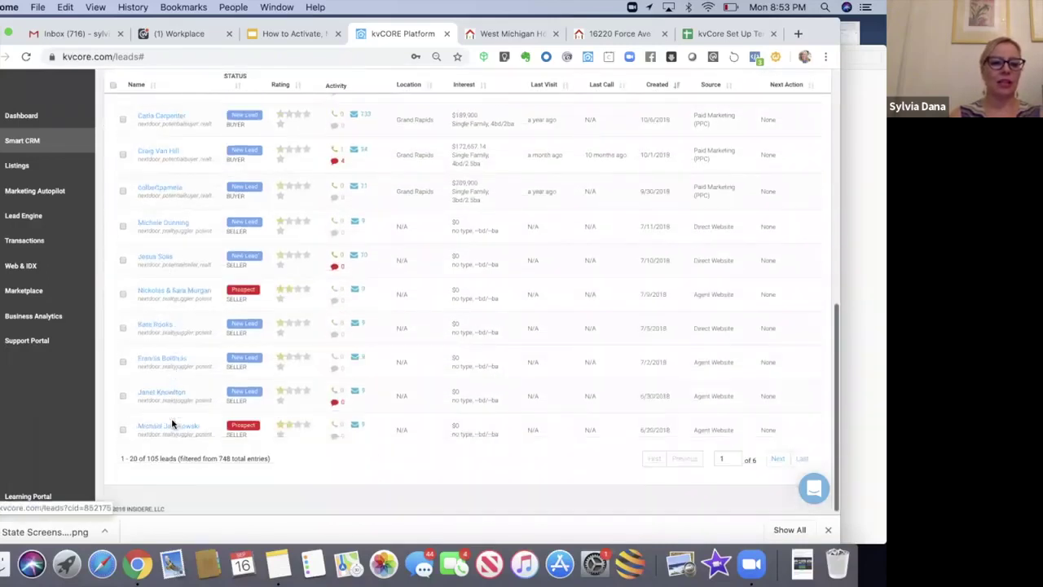
pyautogui.scroll(9, 172, 425)
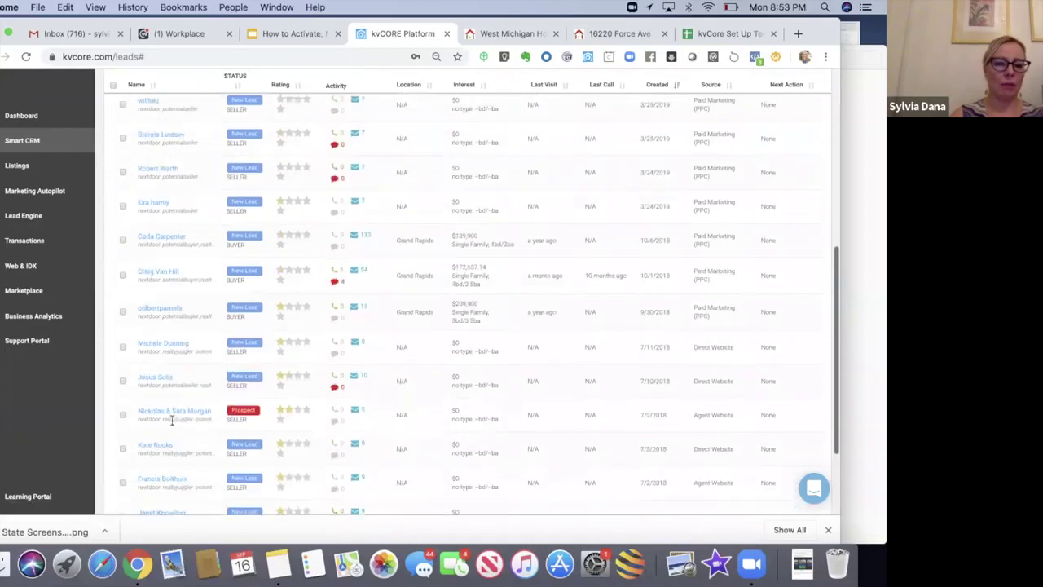
pyautogui.scroll(10, 172, 425)
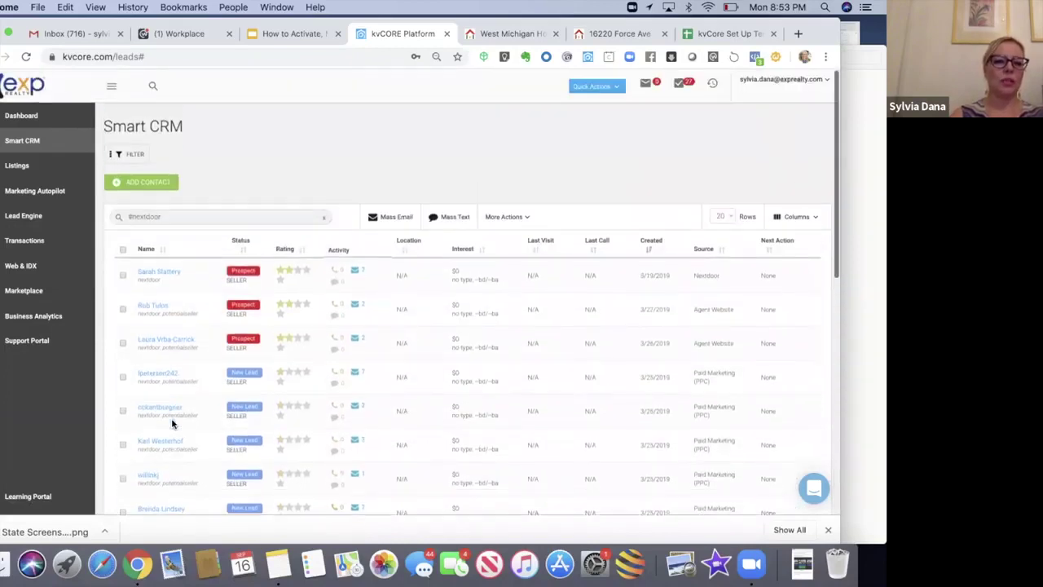
pyautogui.tripleClick(135, 216)
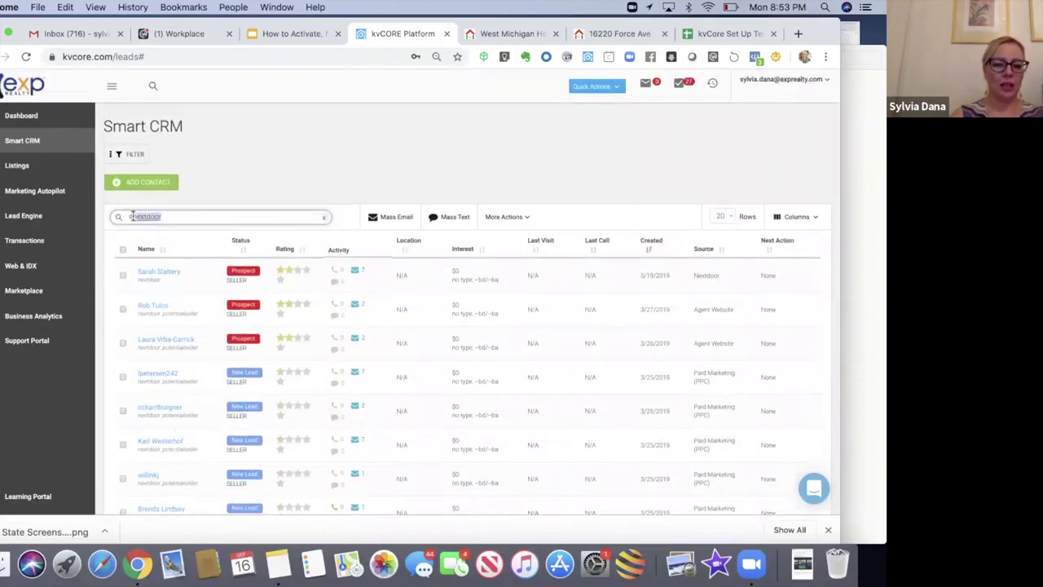
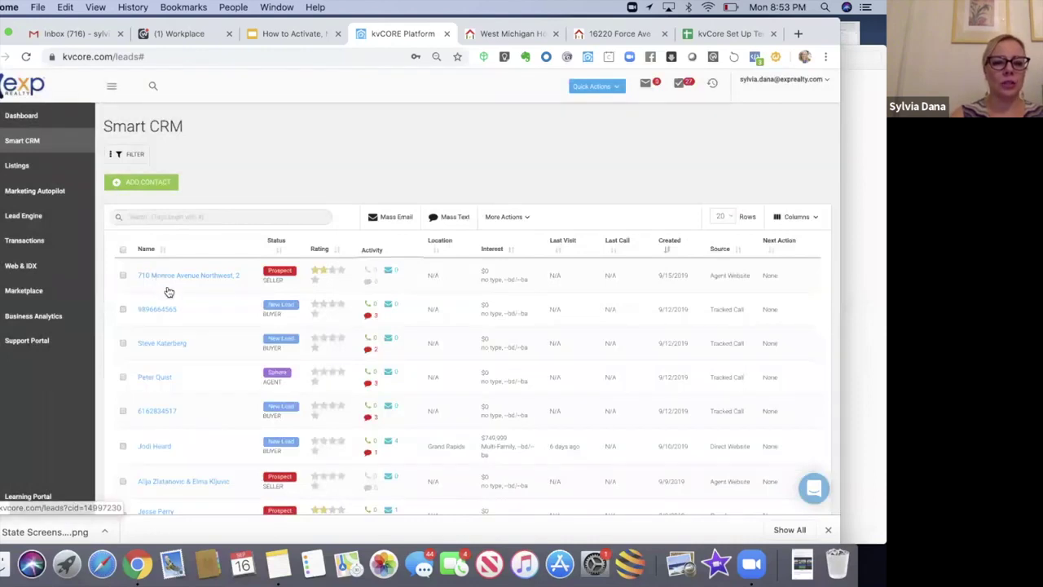
# Step: Filter leads by the suggested #spherehomeowner hashtag and open the first matching lead
pyautogui.click(177, 218)
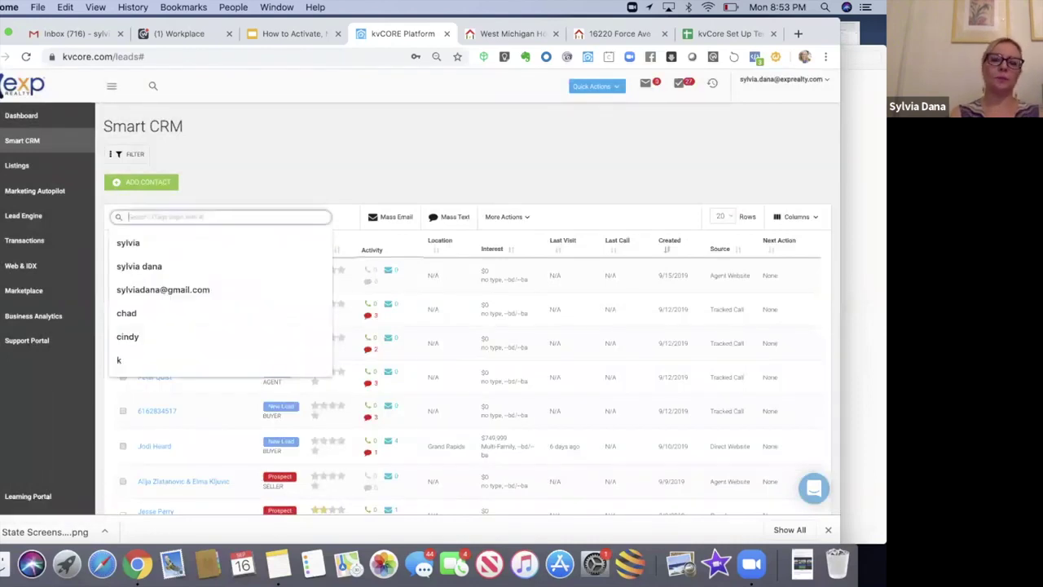
pyautogui.write('sphere')
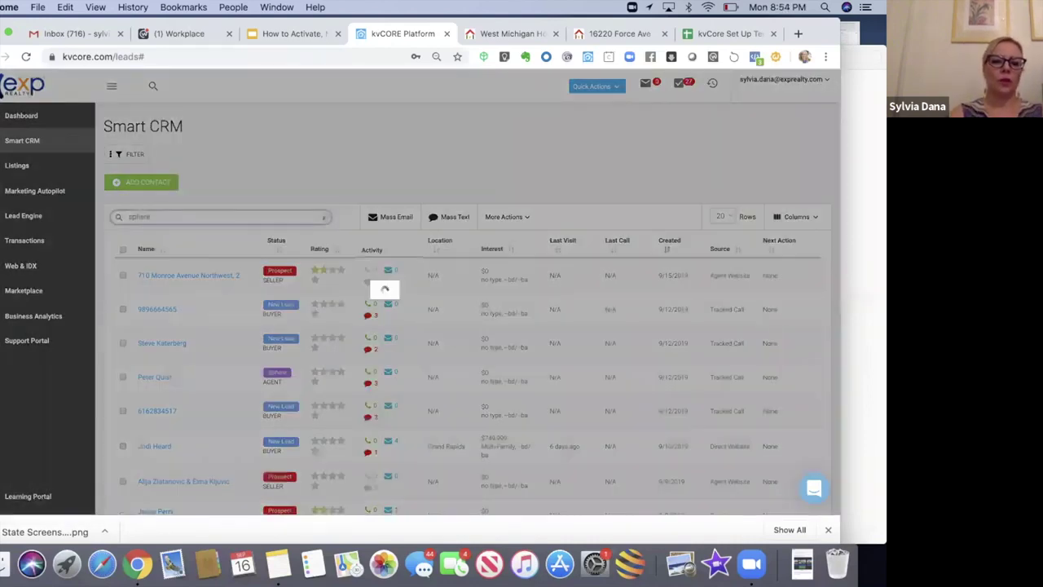
pyautogui.press('BackSpace')
pyautogui.press('BackSpace')
pyautogui.press('BackSpace')
pyautogui.press('BackSpace')
pyautogui.press('BackSpace')
pyautogui.press('BackSpace')
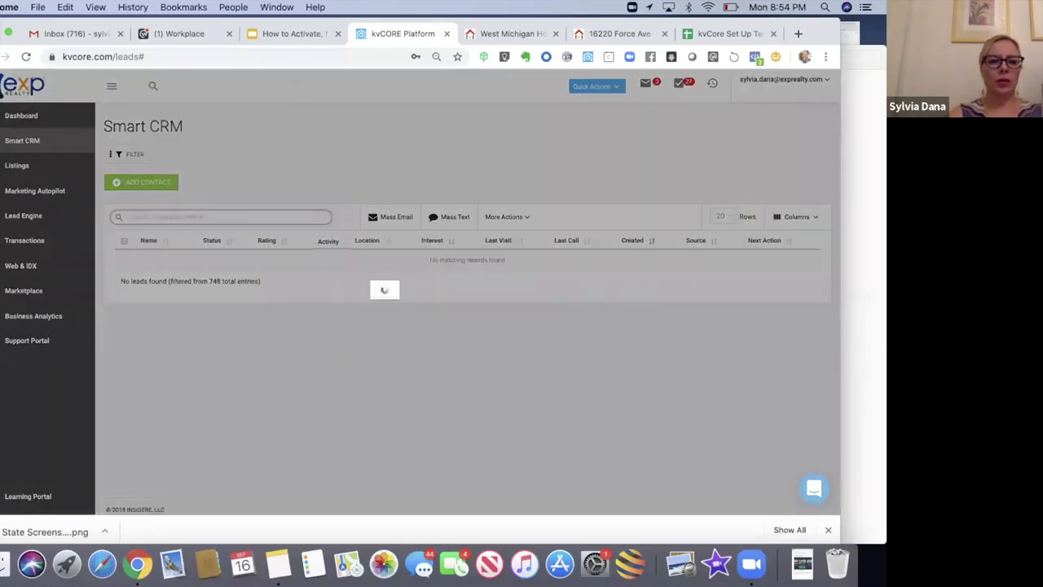
pyautogui.write('#s')
pyautogui.click(173, 242)
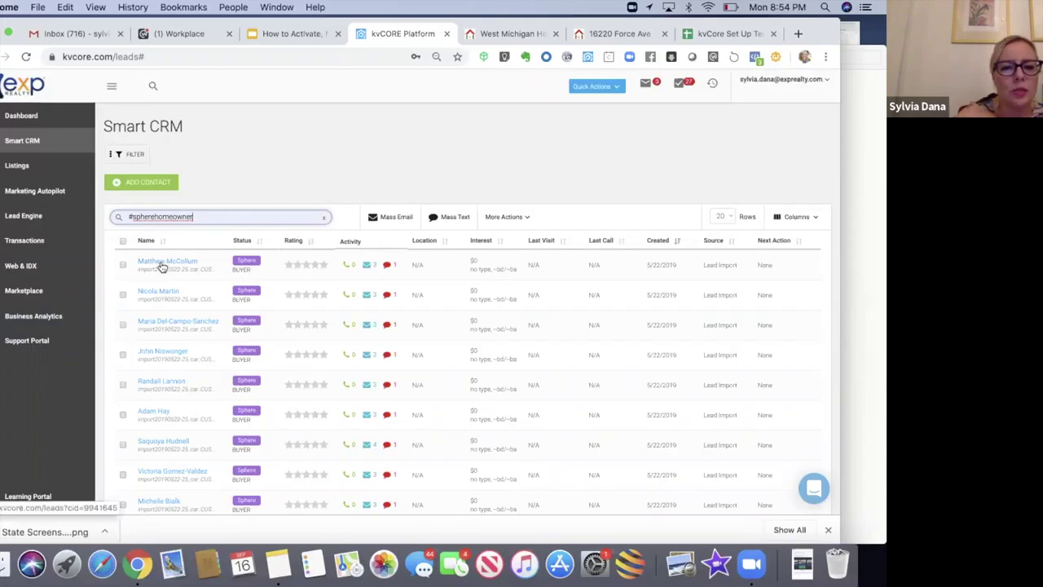
pyautogui.click(161, 266)
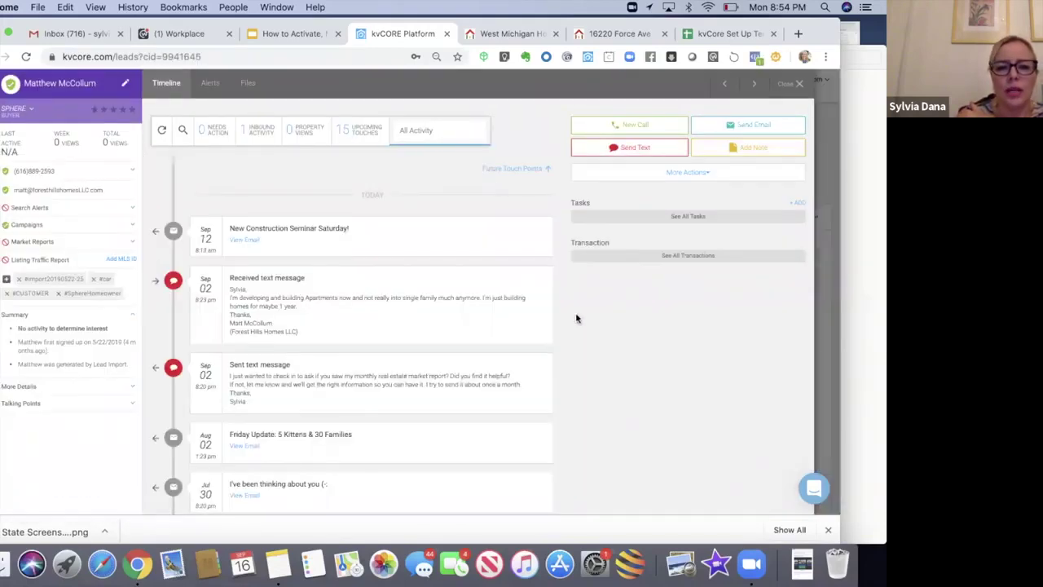
# Step: Scroll through the sphere homeowner lead's timeline and show its upcoming scheduled campaign touches
pyautogui.scroll(-5, 575, 318)
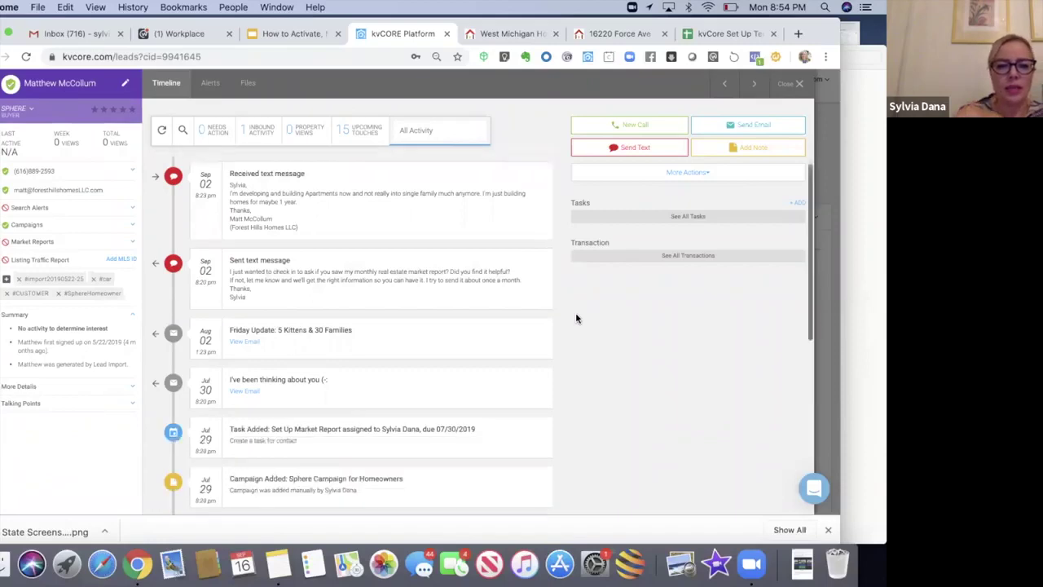
pyautogui.scroll(-2, 575, 318)
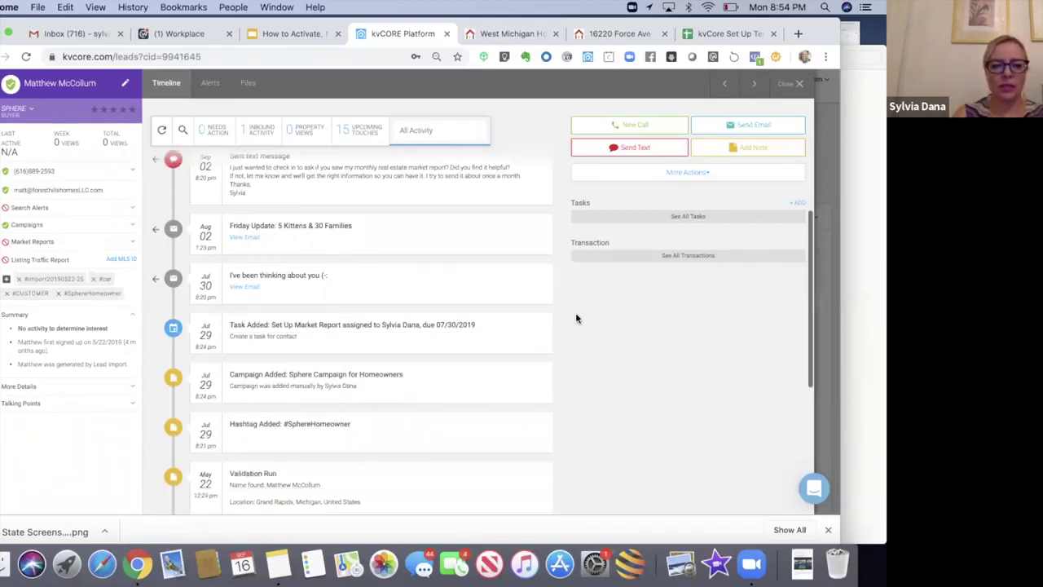
pyautogui.scroll(-1, 576, 318)
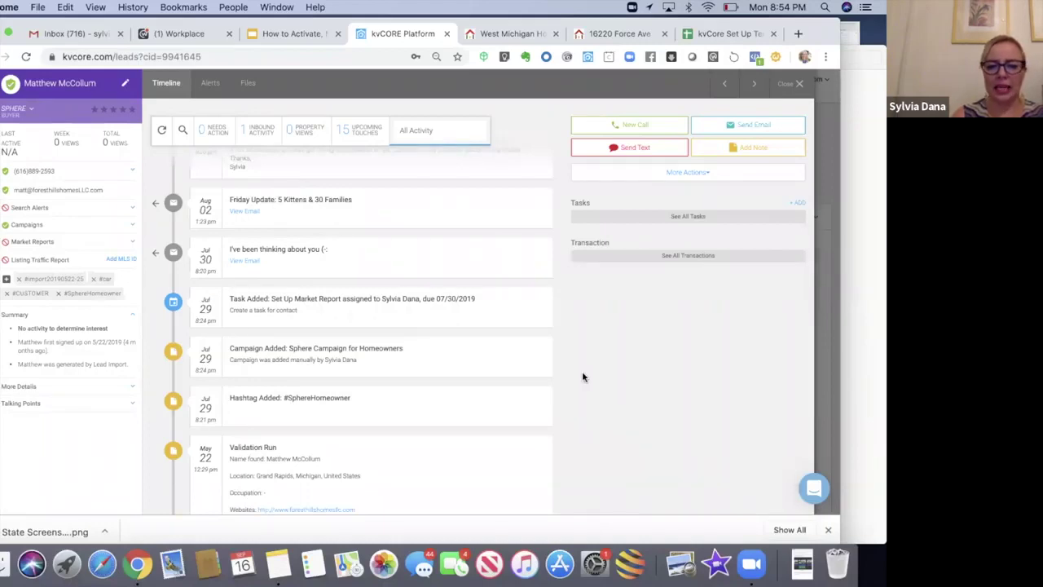
pyautogui.scroll(7, 582, 375)
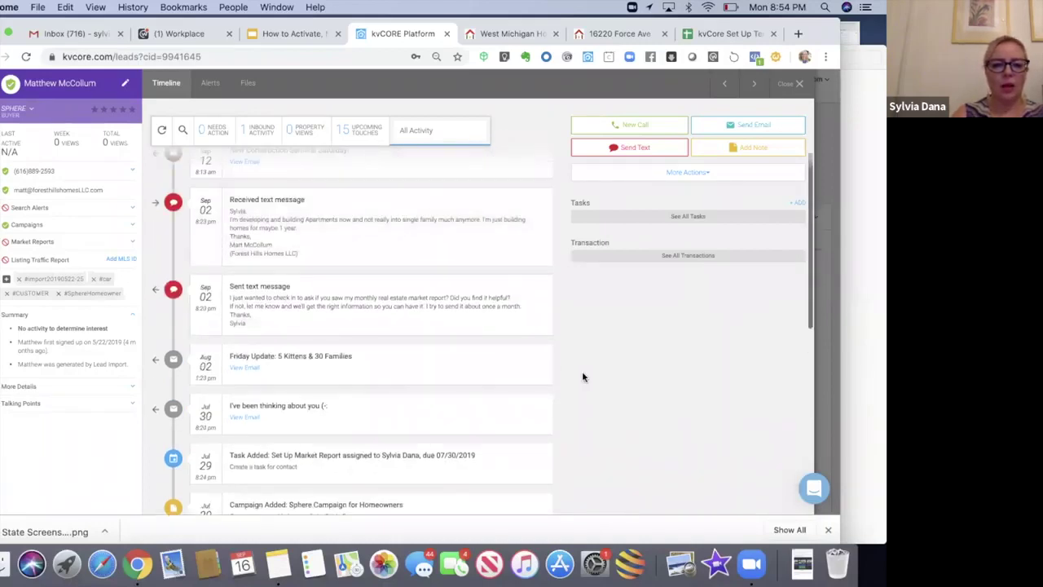
pyautogui.scroll(2, 584, 376)
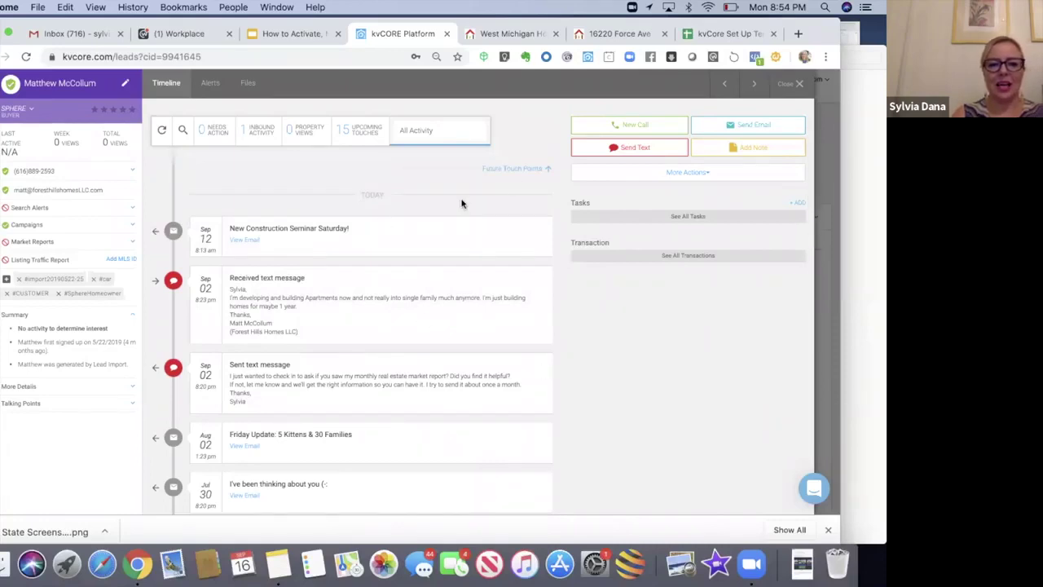
pyautogui.click(512, 172)
# Step: Delete the Oct 02 'Default Sphere Homeowner - first email' future touch
pyautogui.scroll(-8, 499, 244)
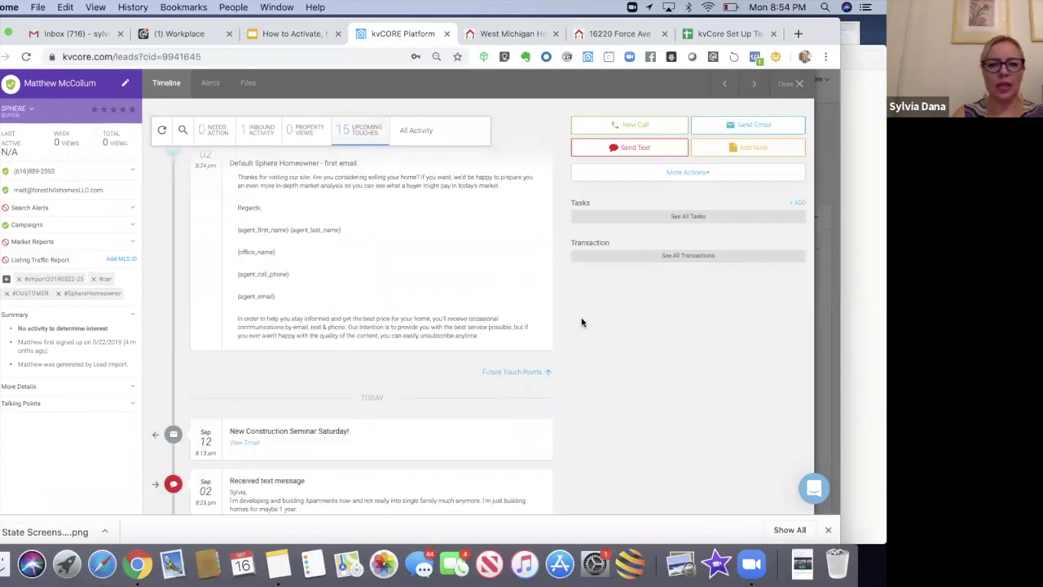
pyautogui.scroll(3, 582, 321)
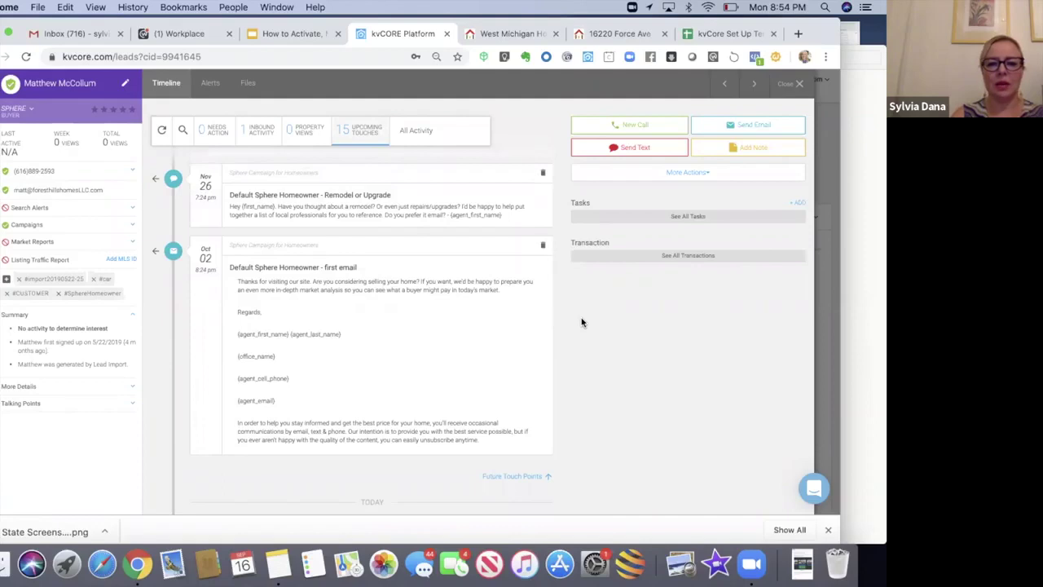
pyautogui.click(544, 247)
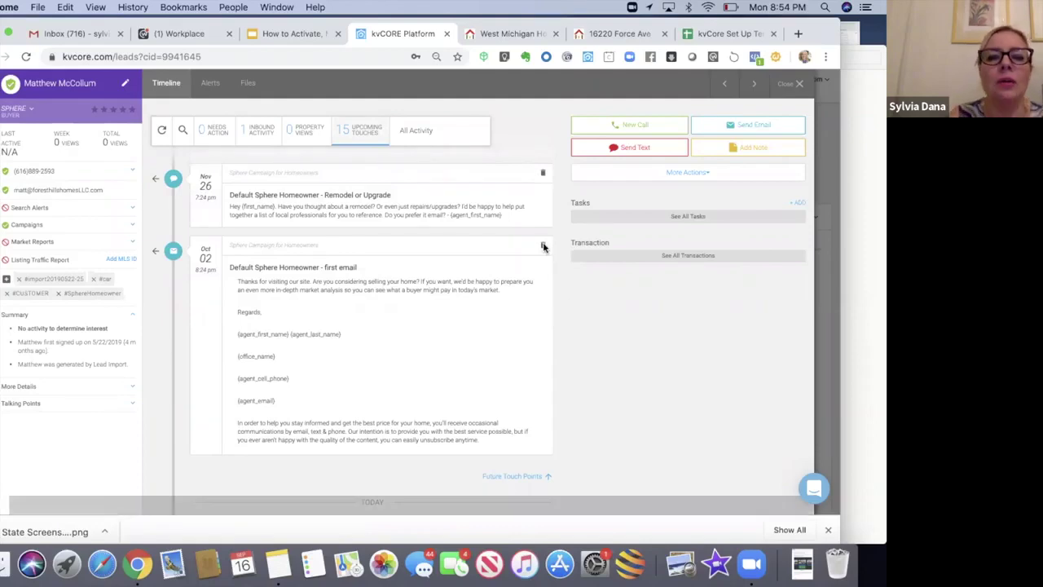
pyautogui.click(371, 355)
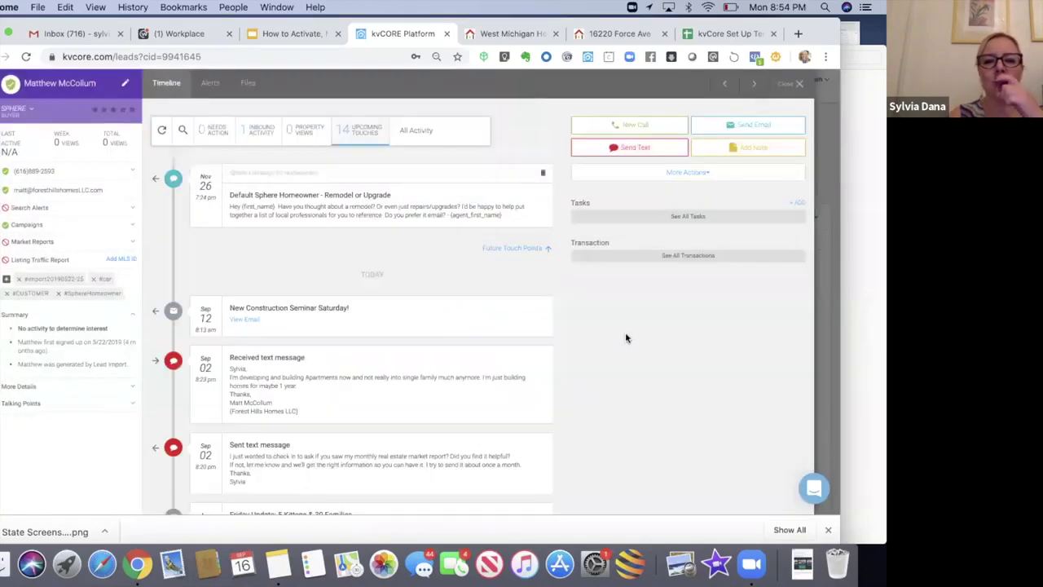
# Step: Delete the Nov 26 'Remodel or Upgrade' touch and close the lead panel
pyautogui.scroll(4, 627, 331)
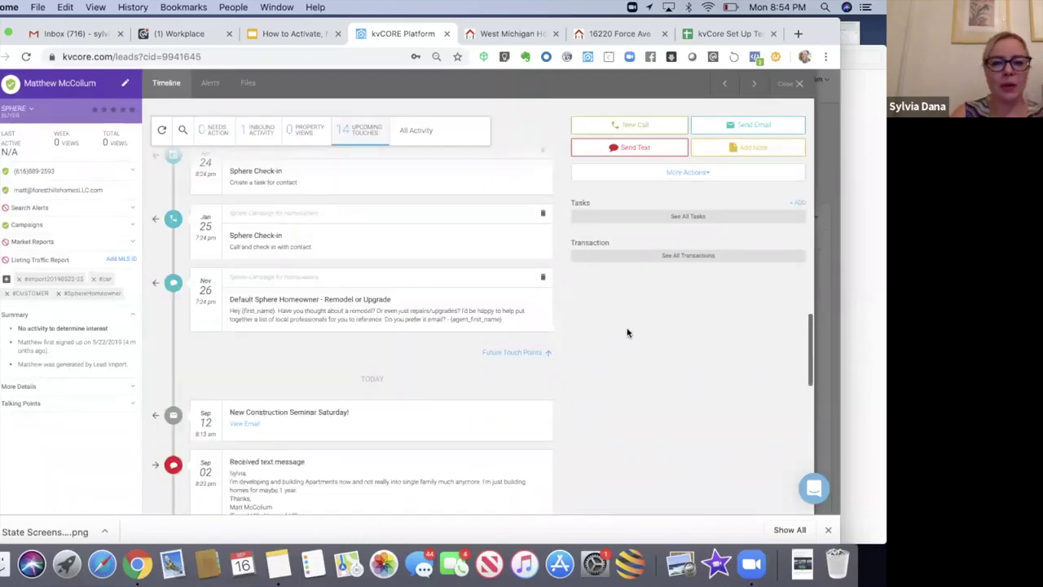
pyautogui.scroll(3, 628, 333)
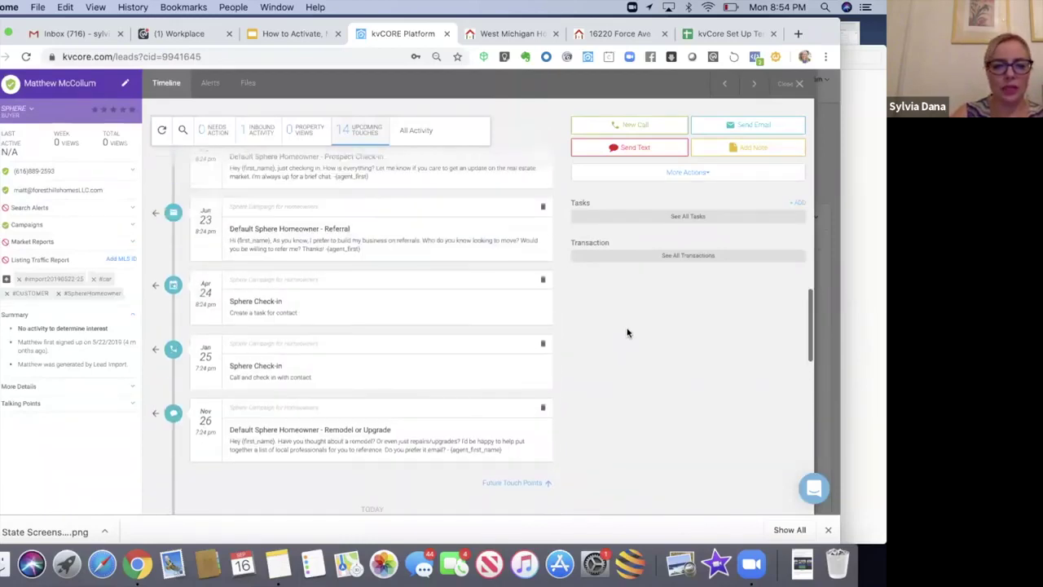
pyautogui.click(544, 411)
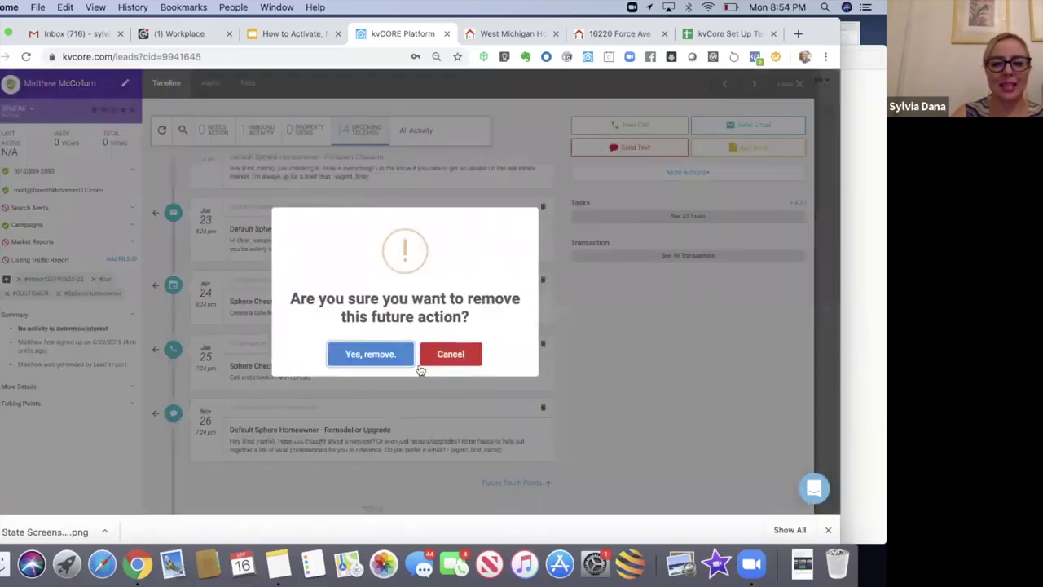
pyautogui.click(386, 358)
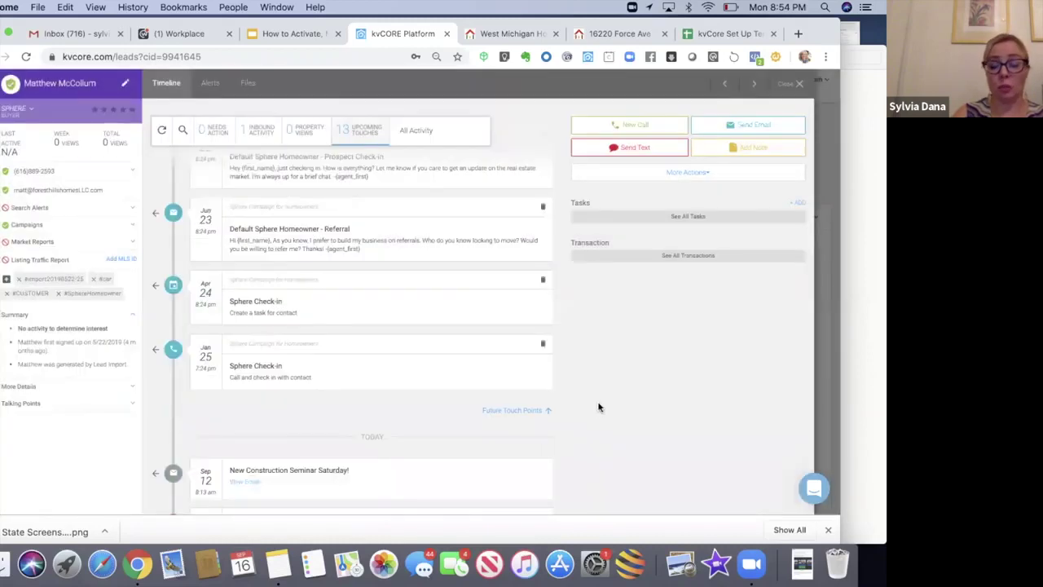
pyautogui.scroll(4, 599, 406)
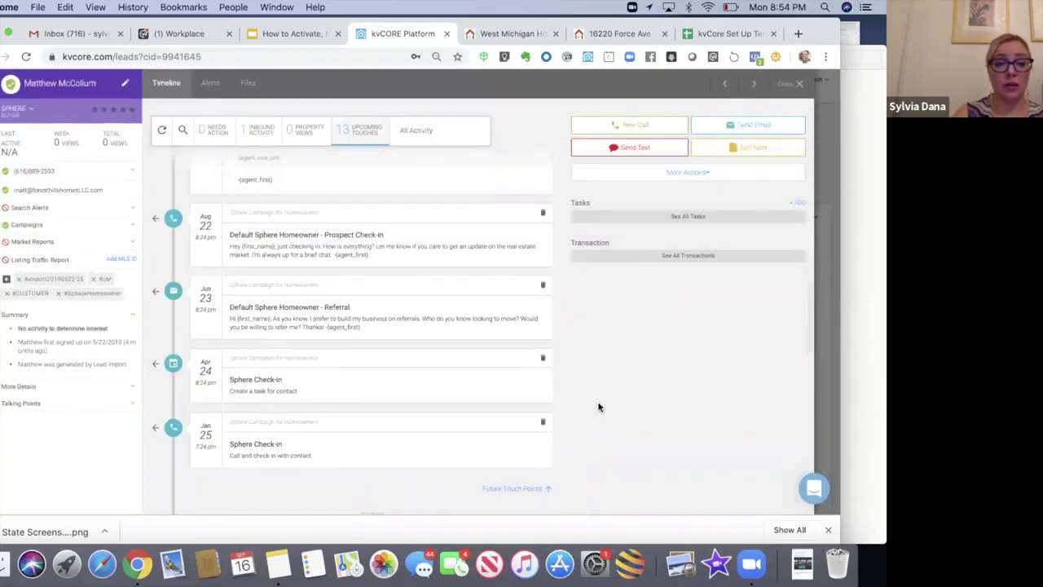
pyautogui.scroll(7, 599, 406)
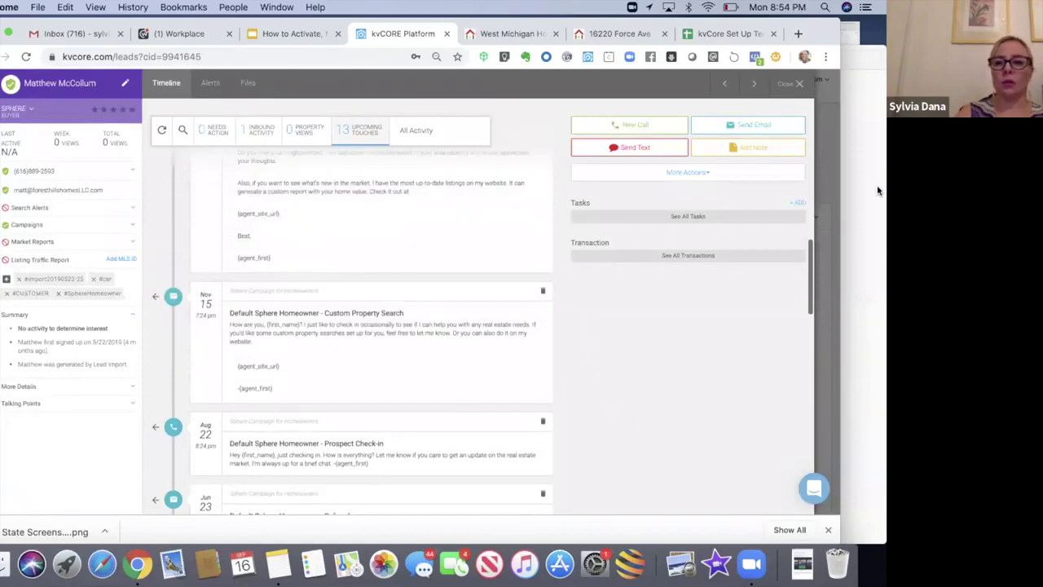
pyautogui.click(794, 83)
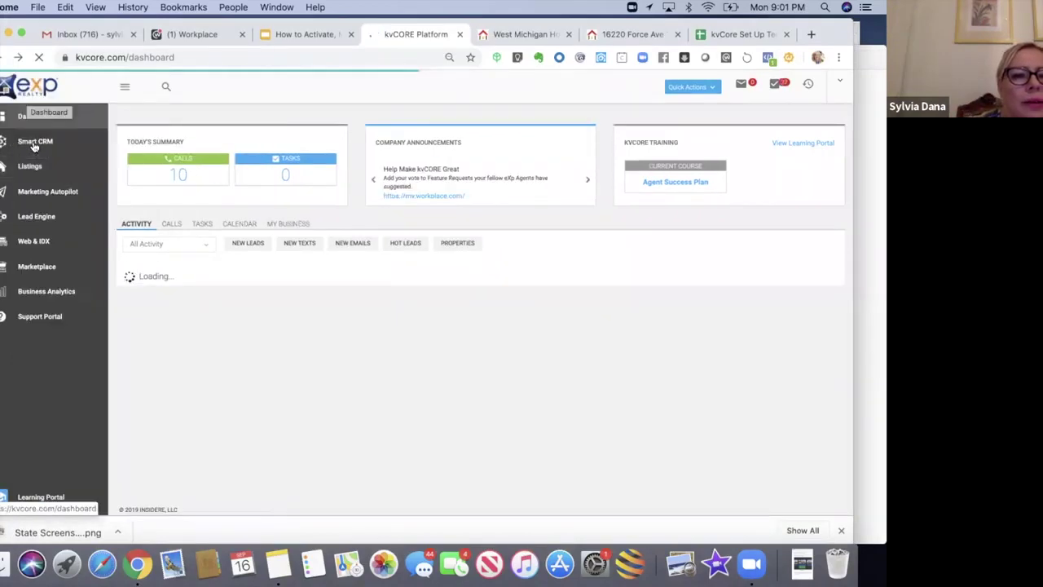
# Step: Reload the unfiltered Smart CRM leads list from the sidebar
pyautogui.click(34, 143)
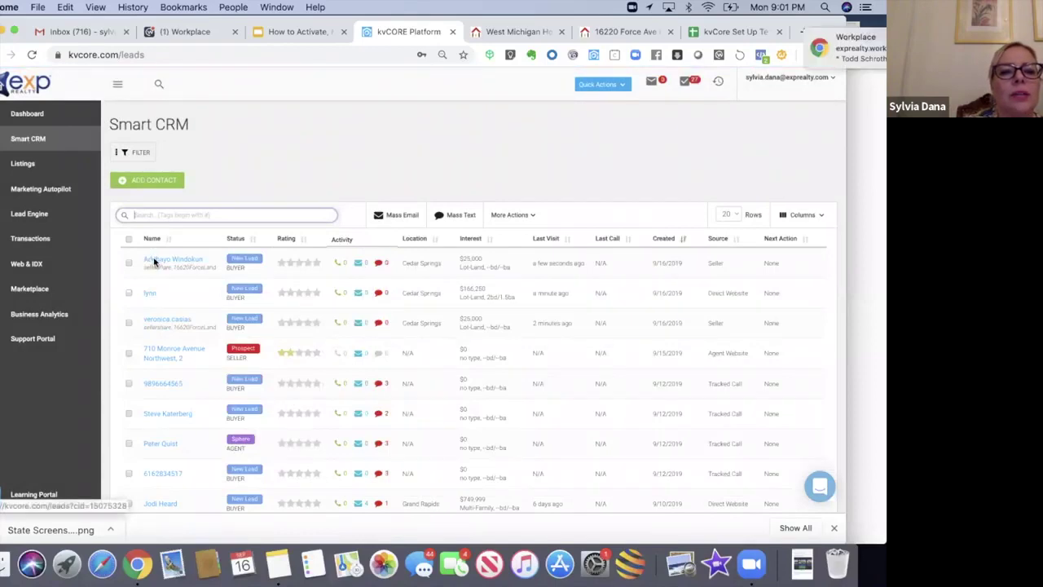
# Step: Open the newest 9/16/2019 seller lead and confirm it is on the Seller Share Campaign
pyautogui.click(161, 265)
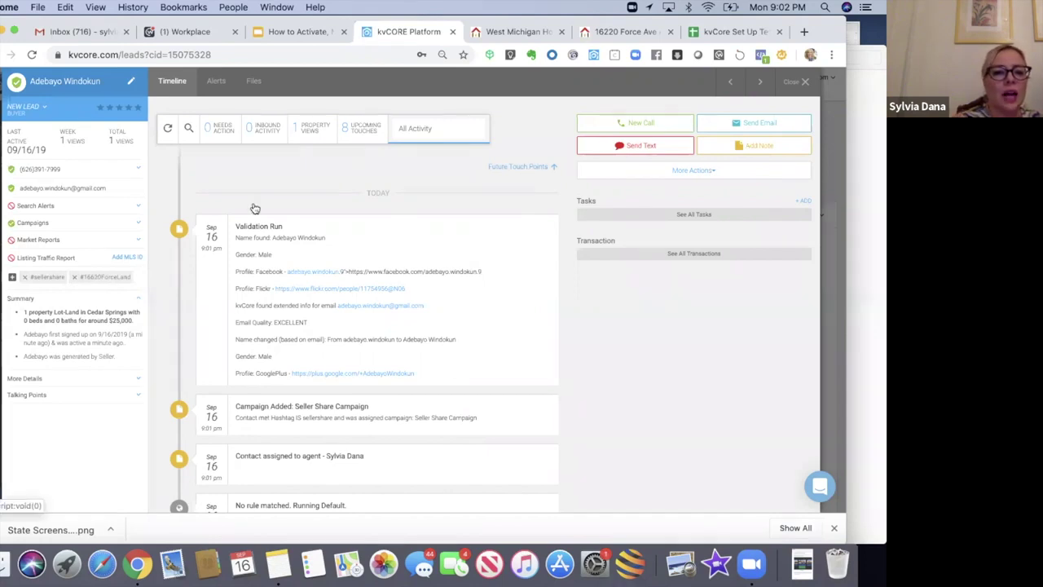
pyautogui.click(78, 225)
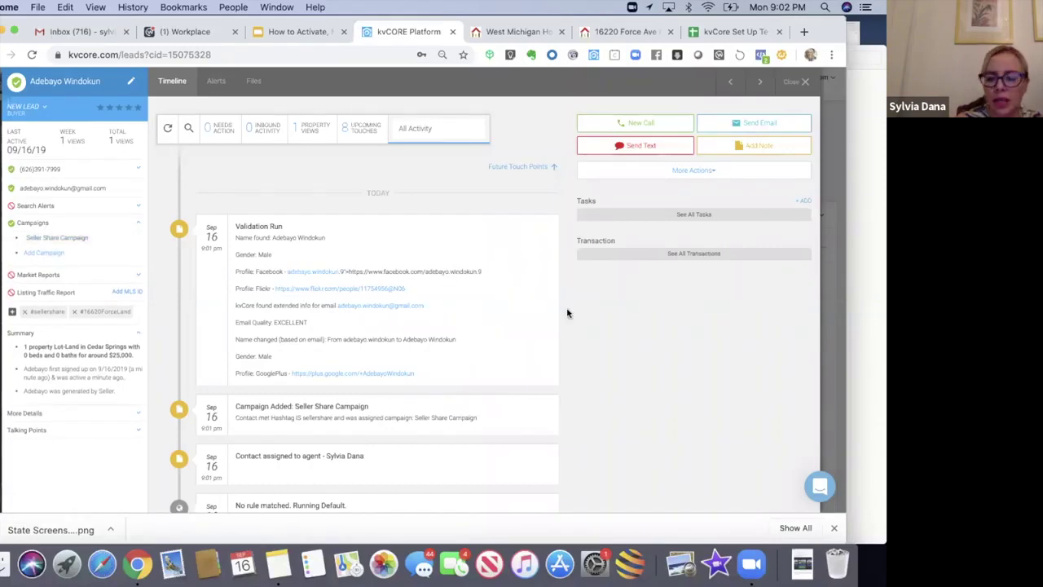
pyautogui.scroll(-5, 568, 313)
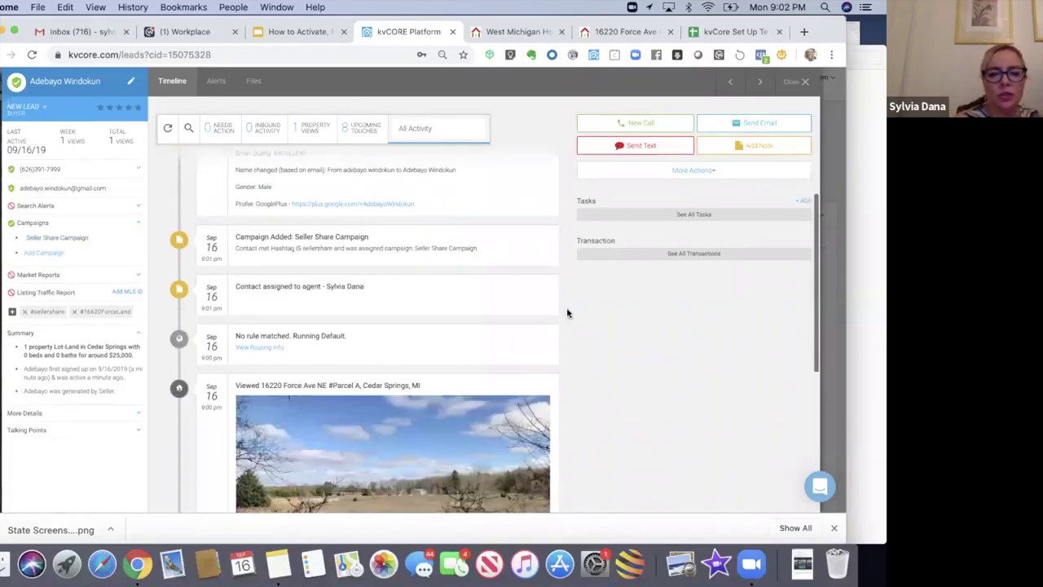
pyautogui.scroll(-3, 568, 312)
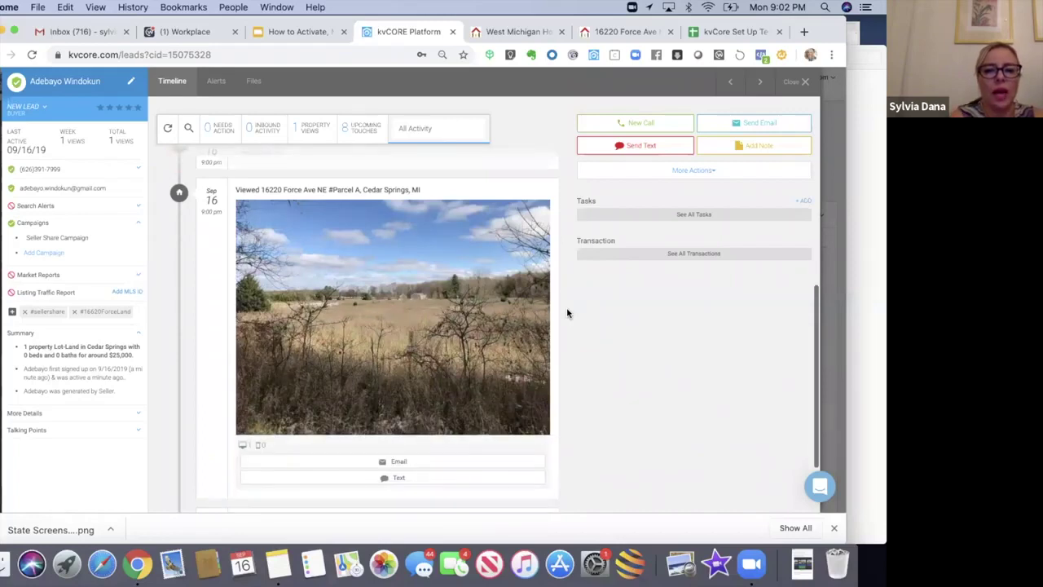
pyautogui.scroll(3, 568, 313)
pyautogui.scroll(4, 568, 313)
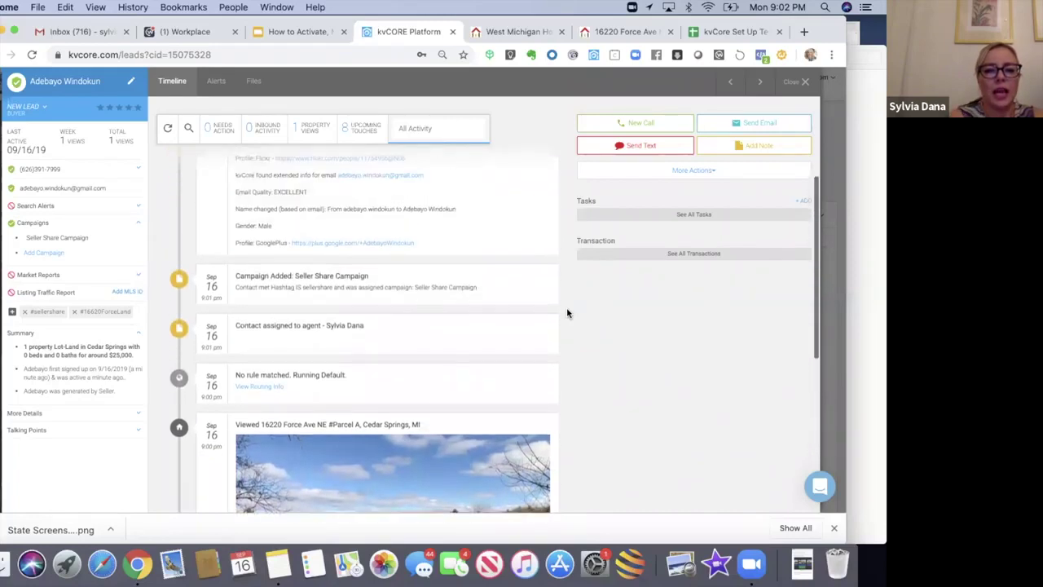
pyautogui.scroll(1, 503, 325)
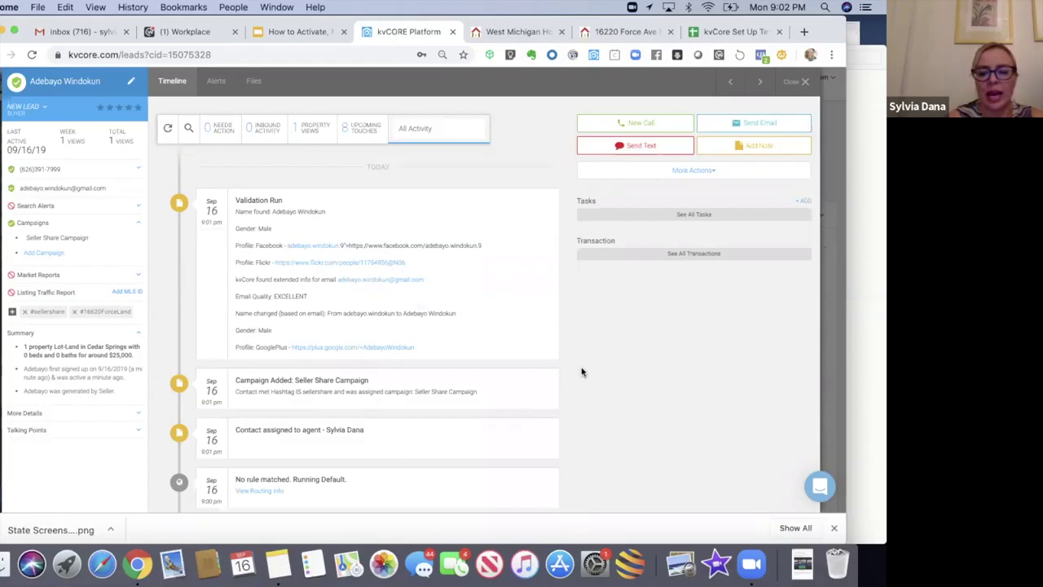
pyautogui.scroll(1, 582, 372)
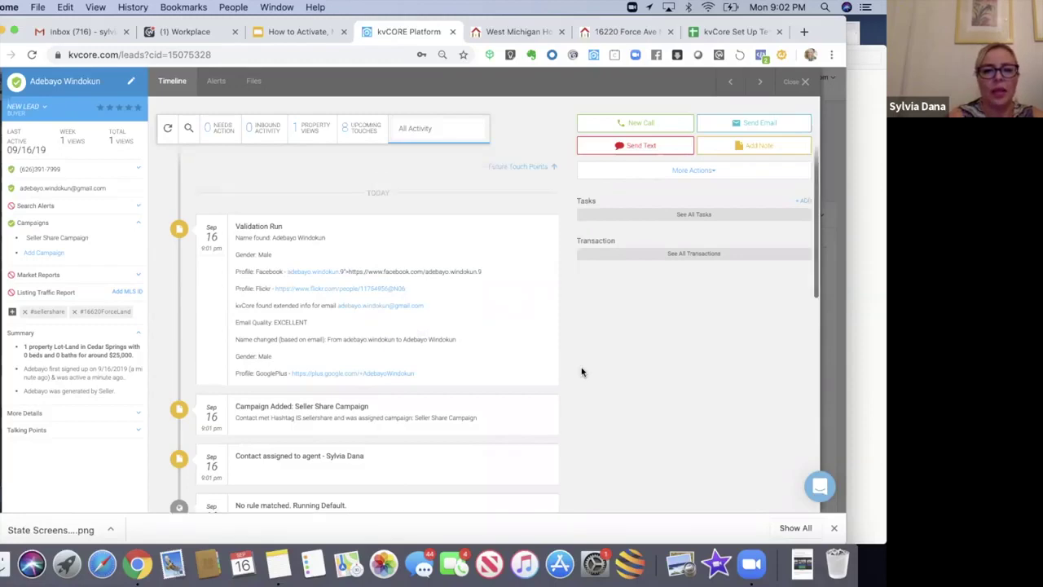
# Step: Scroll through the seller lead's eight upcoming campaign touch points
pyautogui.click(528, 167)
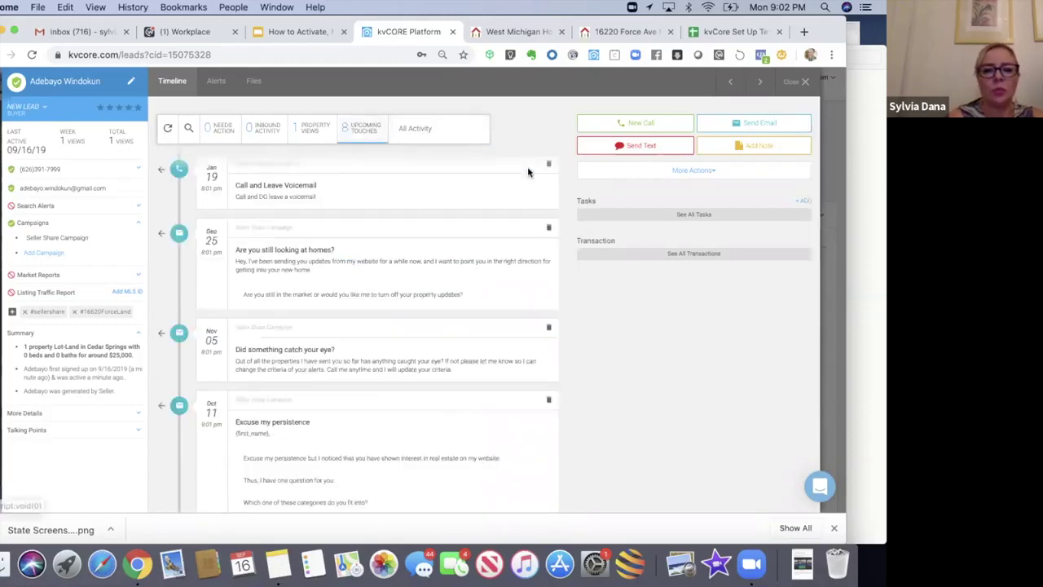
pyautogui.scroll(-10, 614, 389)
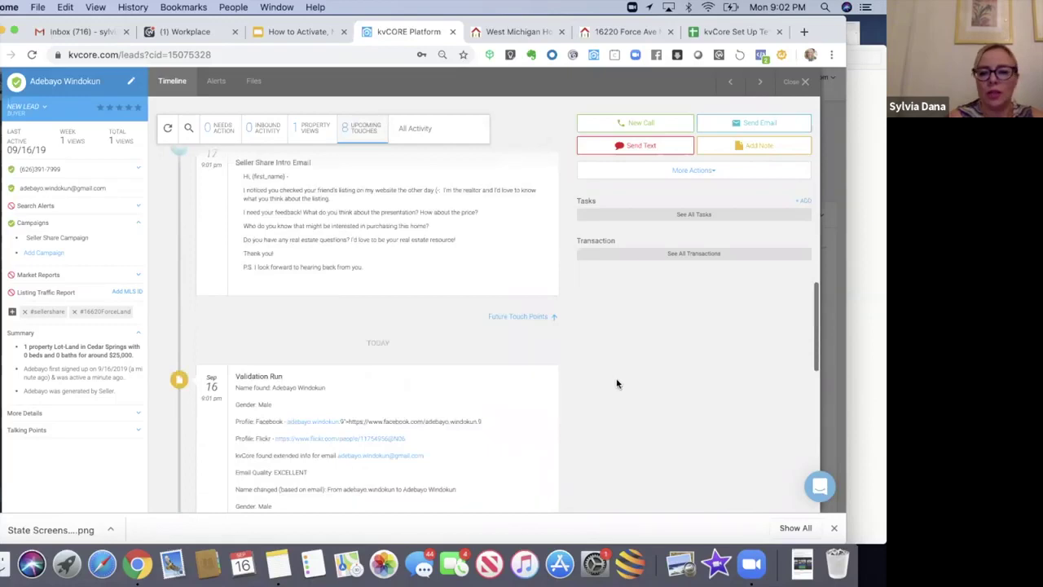
pyautogui.scroll(3, 617, 384)
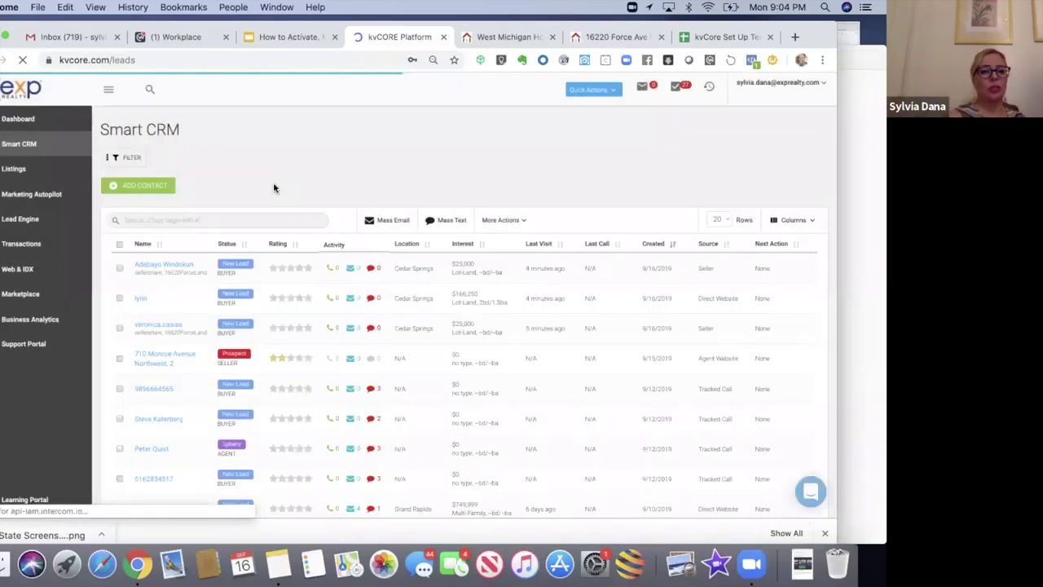
# Step: Open the top 9/16/2019 seller lead's record from the leads list
pyautogui.click(147, 268)
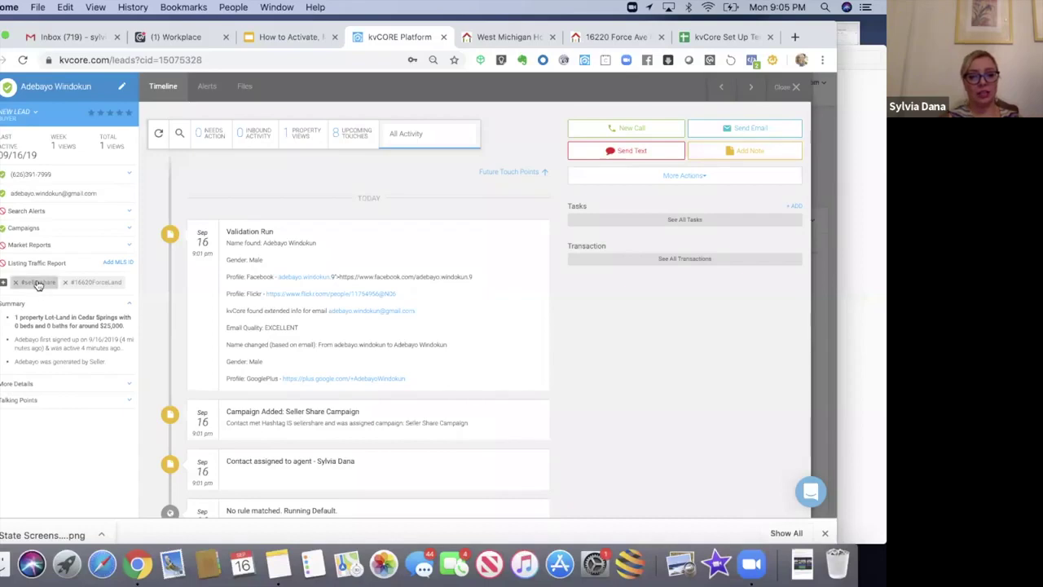
pyautogui.click(60, 233)
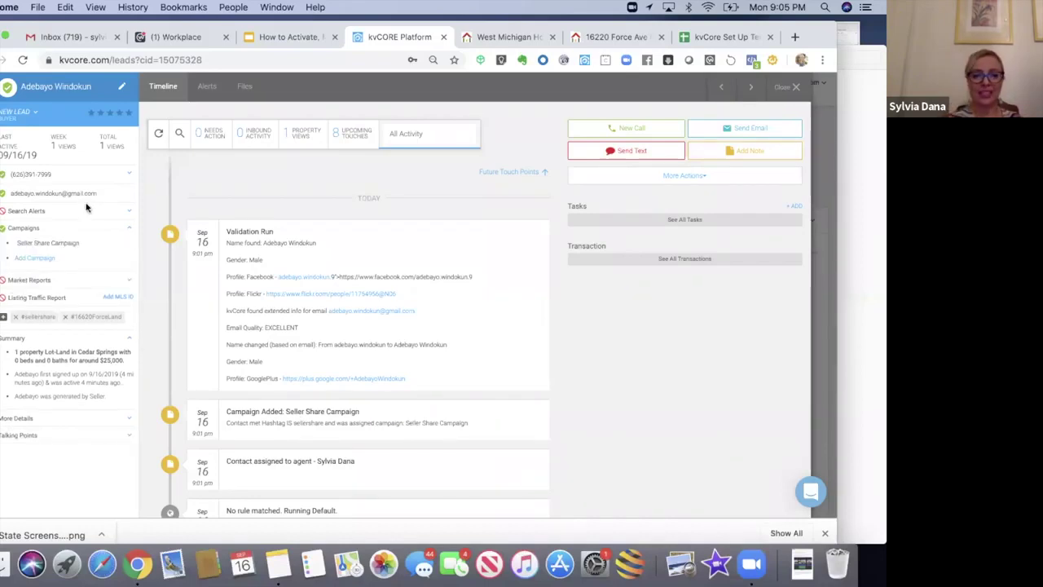
pyautogui.click(797, 88)
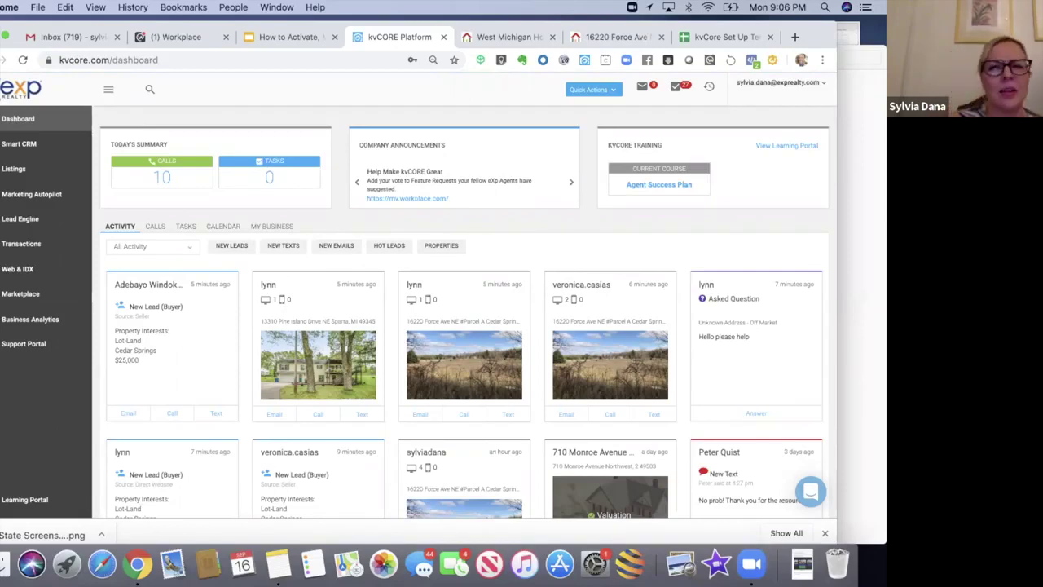
pyautogui.click(128, 288)
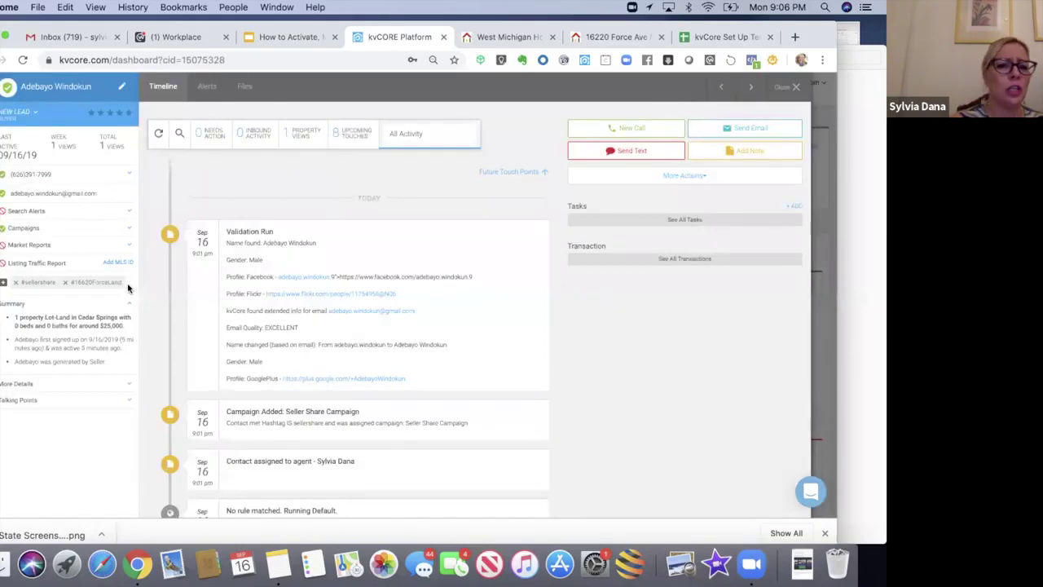